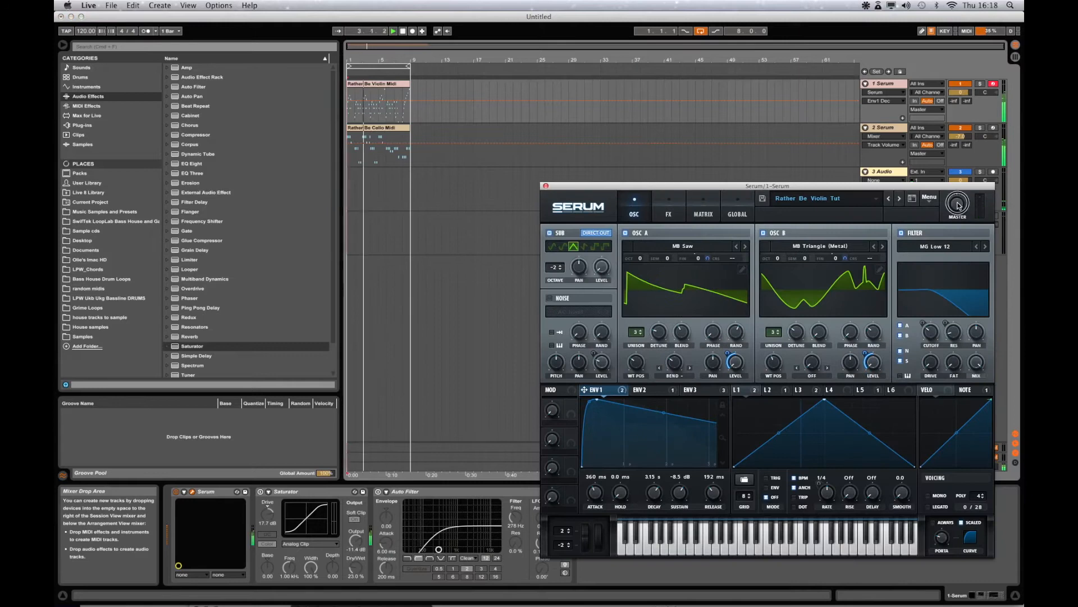
- Lower the finished violin patch's master volume to about 92% and stop playback
{"action": "left_click_drag", "start_coordinate": [956, 209], "coordinate": [954, 211]}
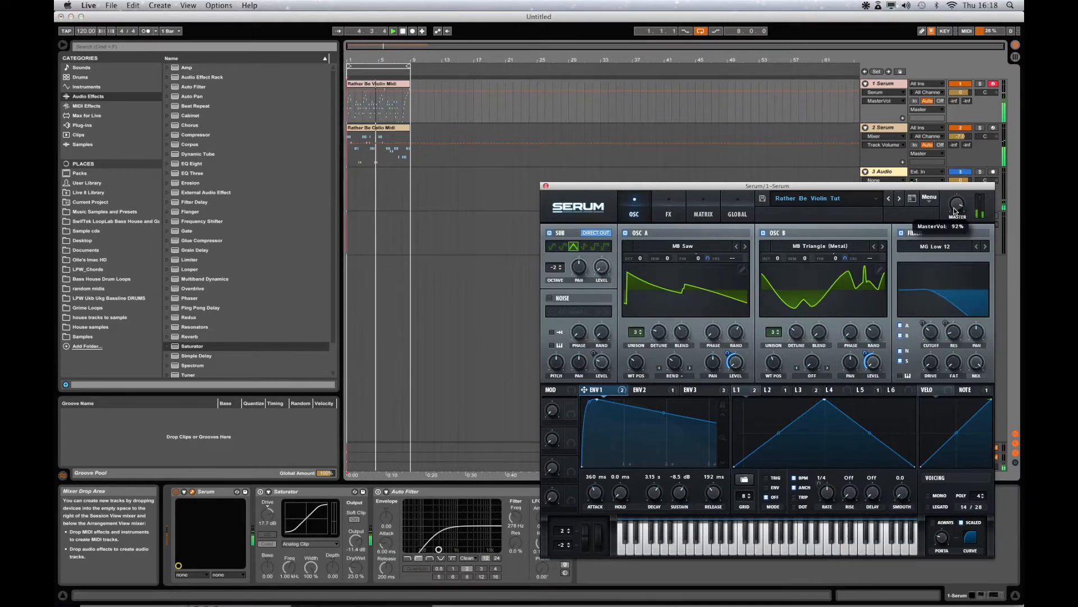
{"action": "left_click", "coordinate": [402, 32]}
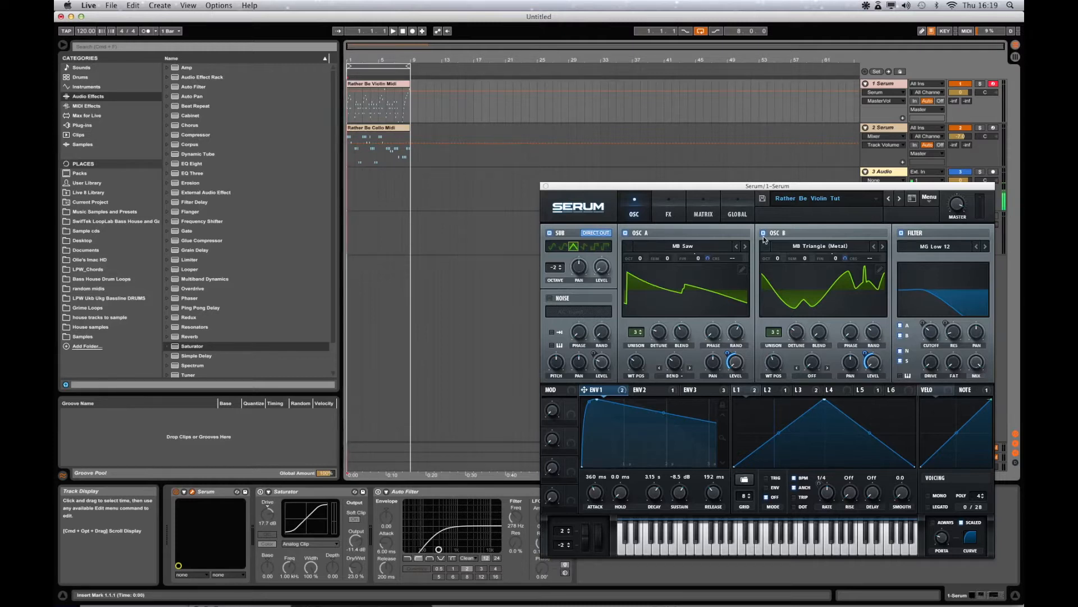
- Add Serum on a new track holding a copy of the Rather Be Violin Midi clip, and mute the original 1 Serum track
{"action": "left_click_drag", "start_coordinate": [789, 183], "coordinate": [593, 266]}
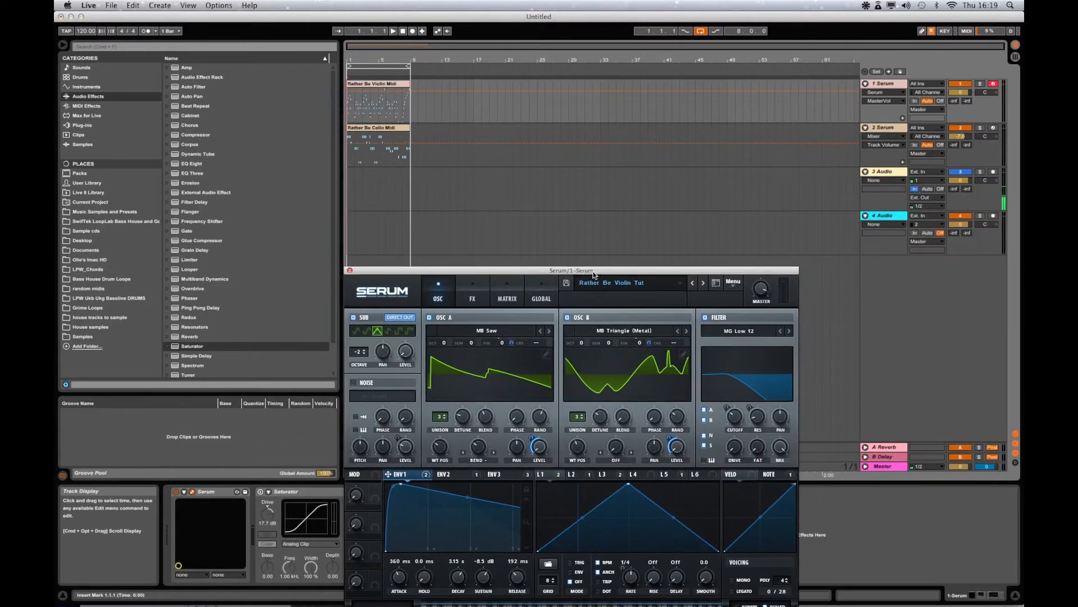
{"action": "left_click", "coordinate": [89, 124]}
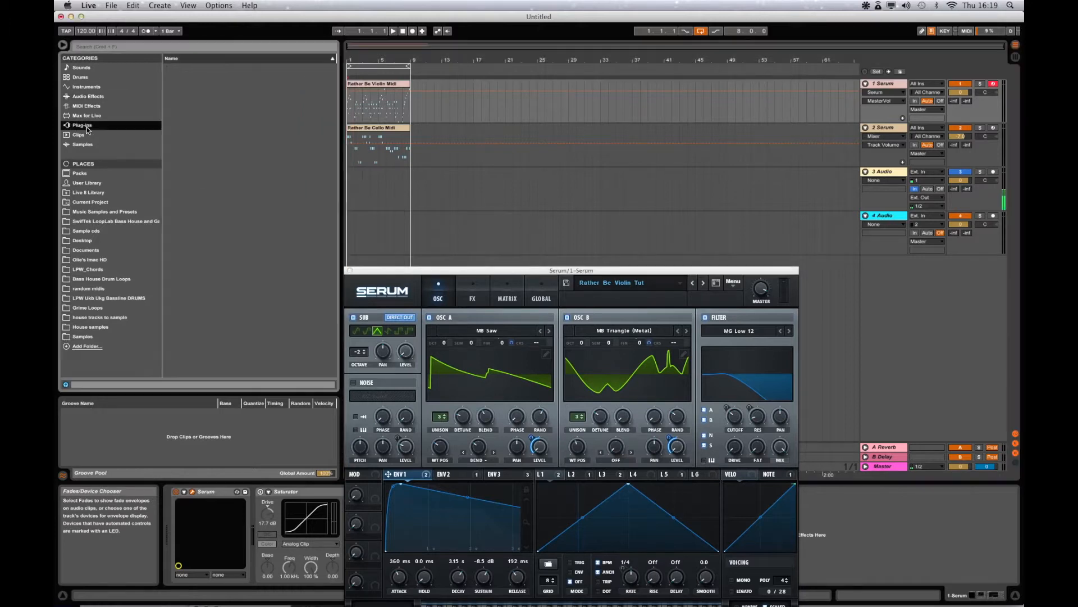
{"action": "left_click_drag", "start_coordinate": [193, 326], "coordinate": [372, 259]}
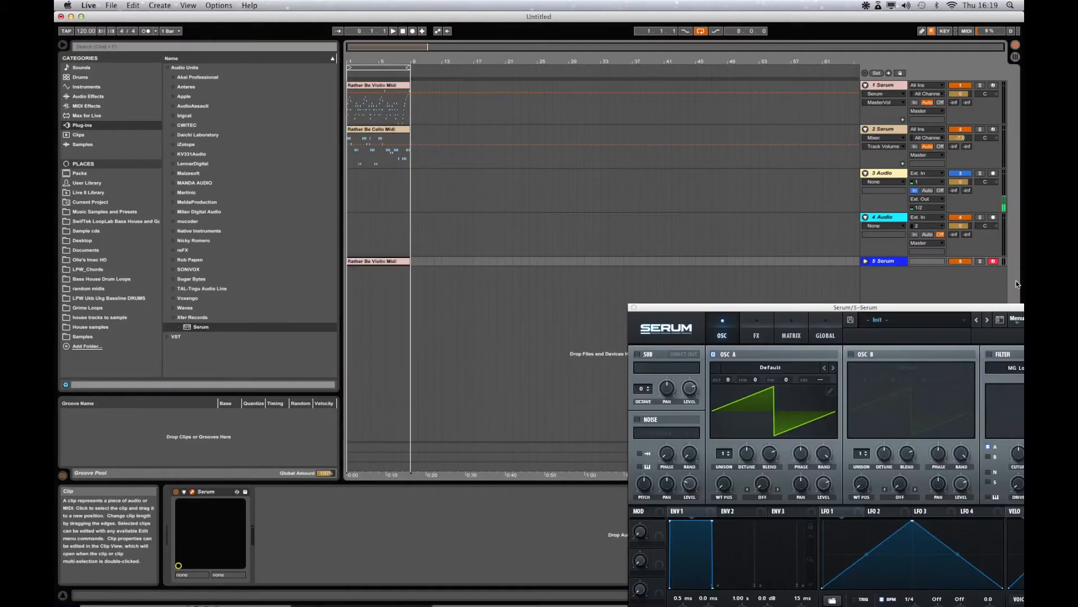
{"action": "left_click", "coordinate": [954, 86]}
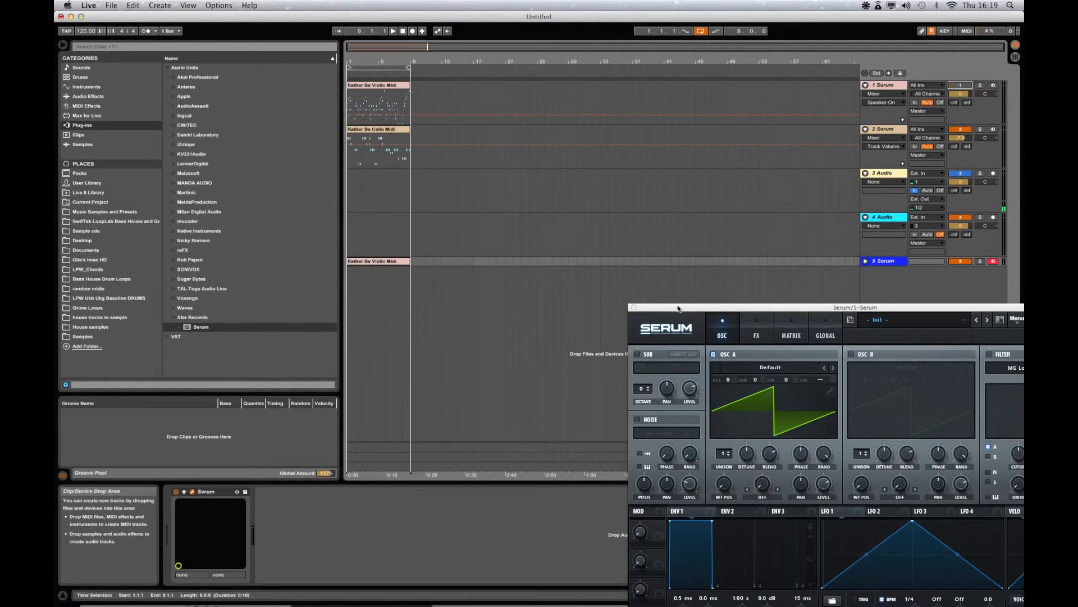
{"action": "left_click_drag", "start_coordinate": [679, 306], "coordinate": [372, 94]}
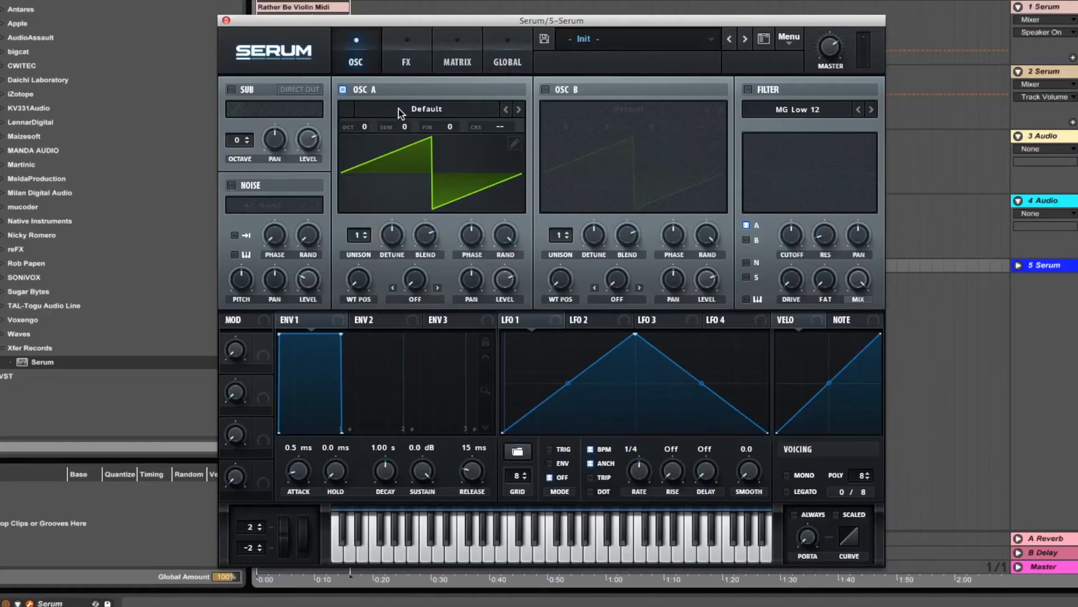
- Load the analog wavetable MB Saw into oscillator A of the new Serum instance
{"action": "left_click", "coordinate": [401, 112]}
{"action": "mouse_move", "coordinate": [450, 124]}
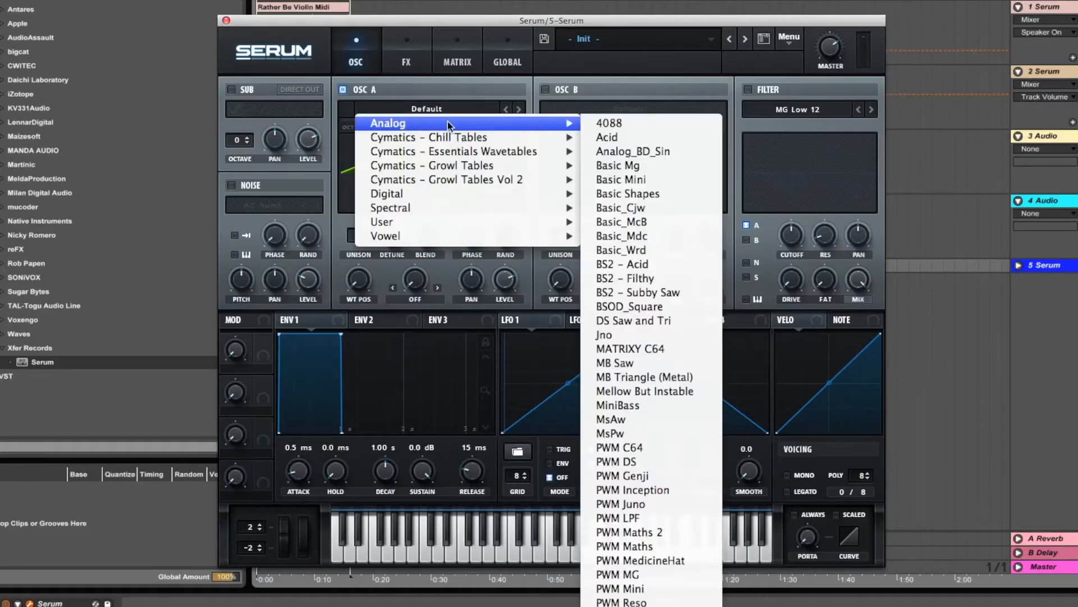
{"action": "left_click", "coordinate": [648, 359]}
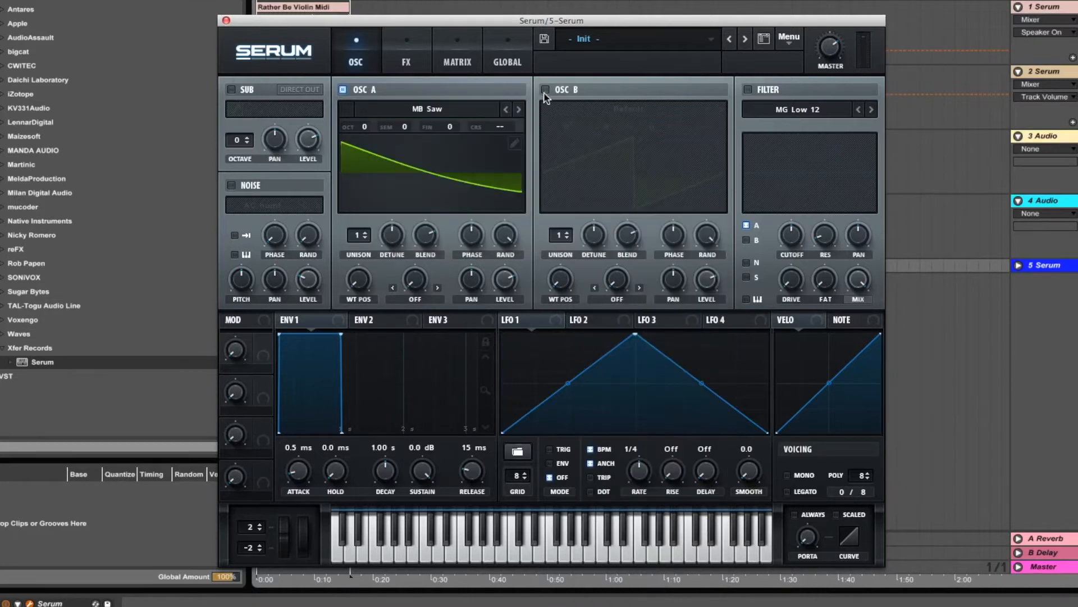
- Enable oscillator B and load the analog wavetable MB Triangle (Metal) into it
{"action": "left_click", "coordinate": [545, 90]}
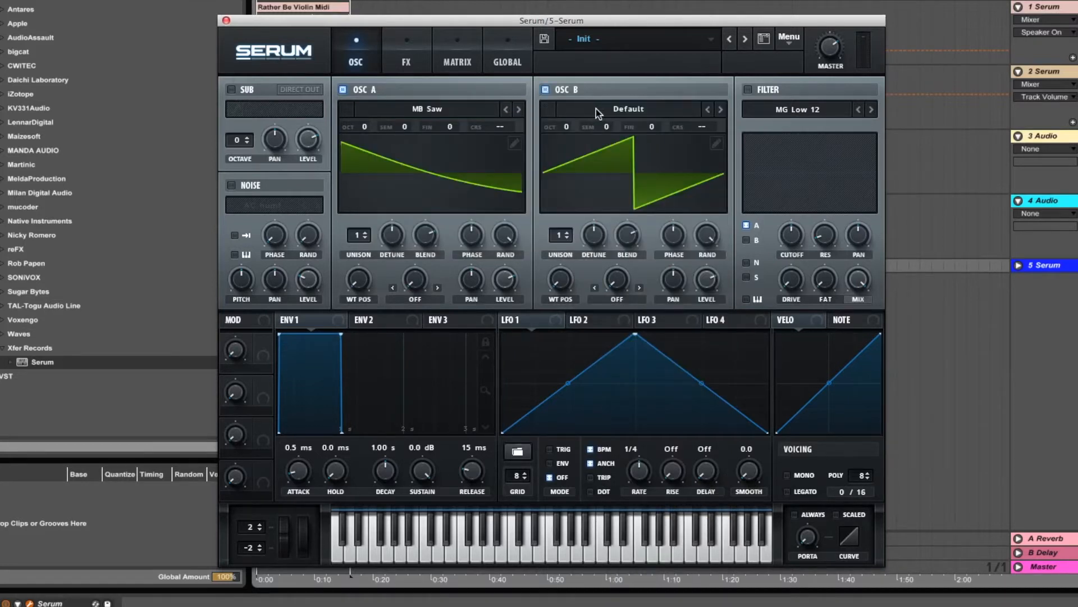
{"action": "left_click", "coordinate": [596, 109]}
{"action": "mouse_move", "coordinate": [610, 127]}
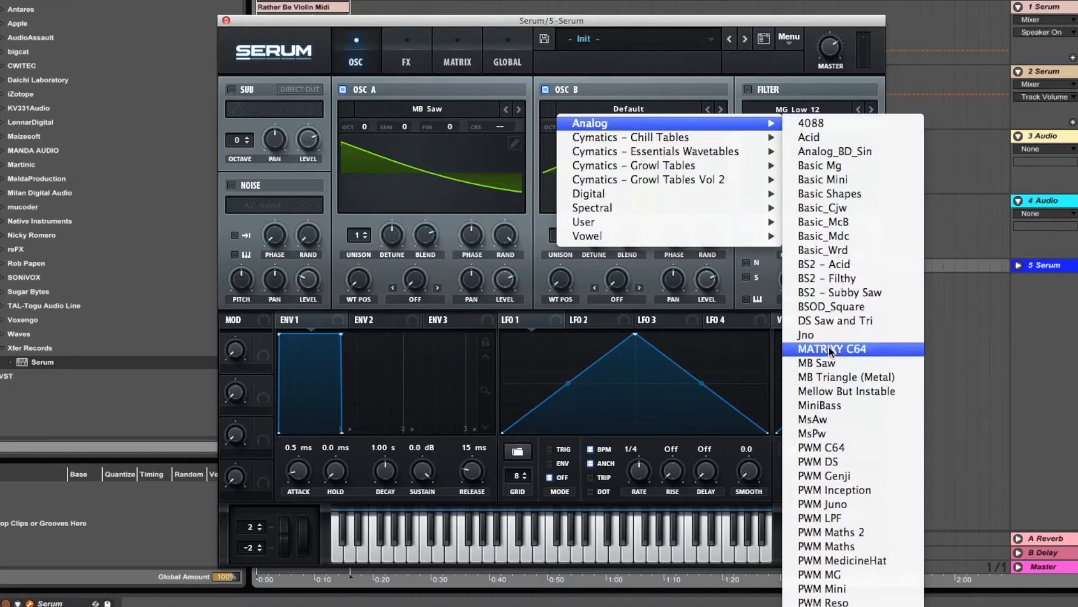
{"action": "left_click", "coordinate": [837, 377]}
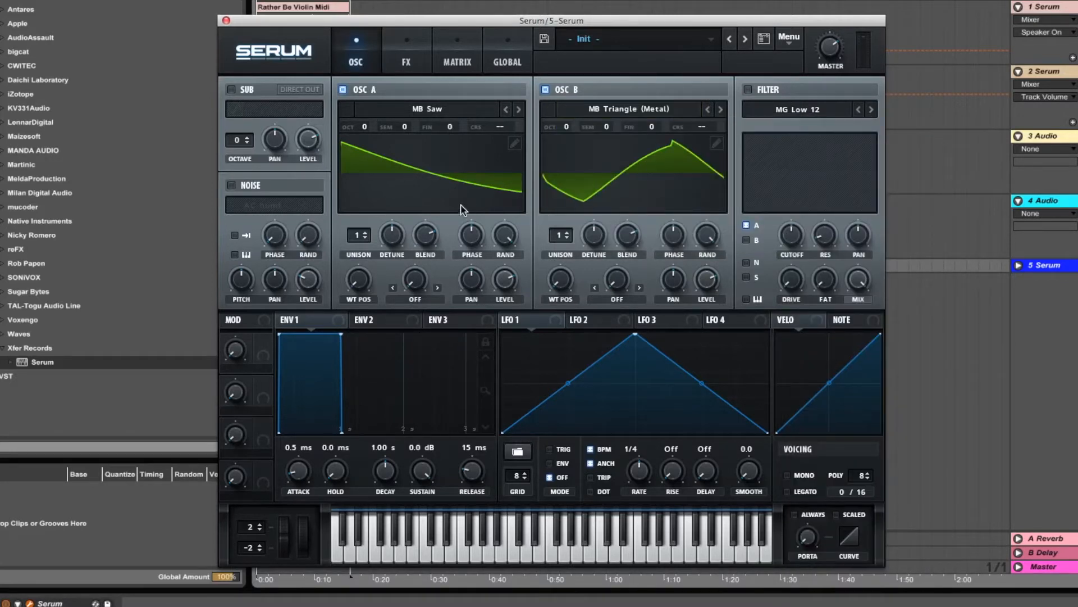
- Set oscillator A to 3 unison voices with 0.05 detune, and reduce its blend, initial phase and random phase
{"action": "left_click", "coordinate": [368, 233]}
{"action": "left_click_drag", "start_coordinate": [393, 239], "coordinate": [393, 286]}
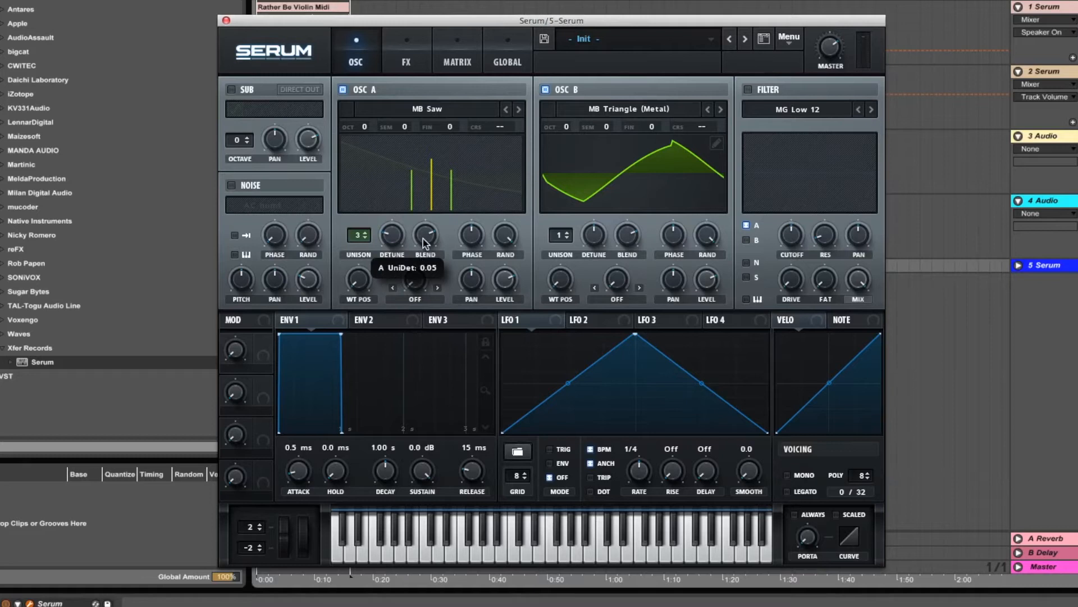
{"action": "left_click_drag", "start_coordinate": [423, 239], "coordinate": [420, 294]}
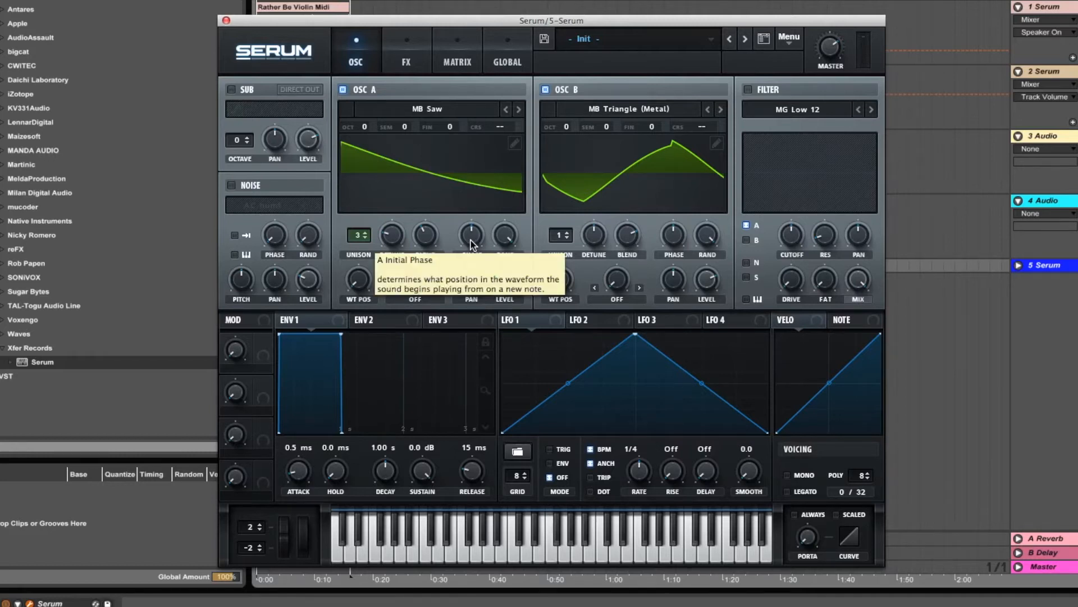
{"action": "mouse_move", "coordinate": [472, 241]}
{"action": "left_mouse_down"}
{"action": "mouse_move", "coordinate": [465, 413]}
{"action": "mouse_move", "coordinate": [514, 307]}
{"action": "left_mouse_up"}
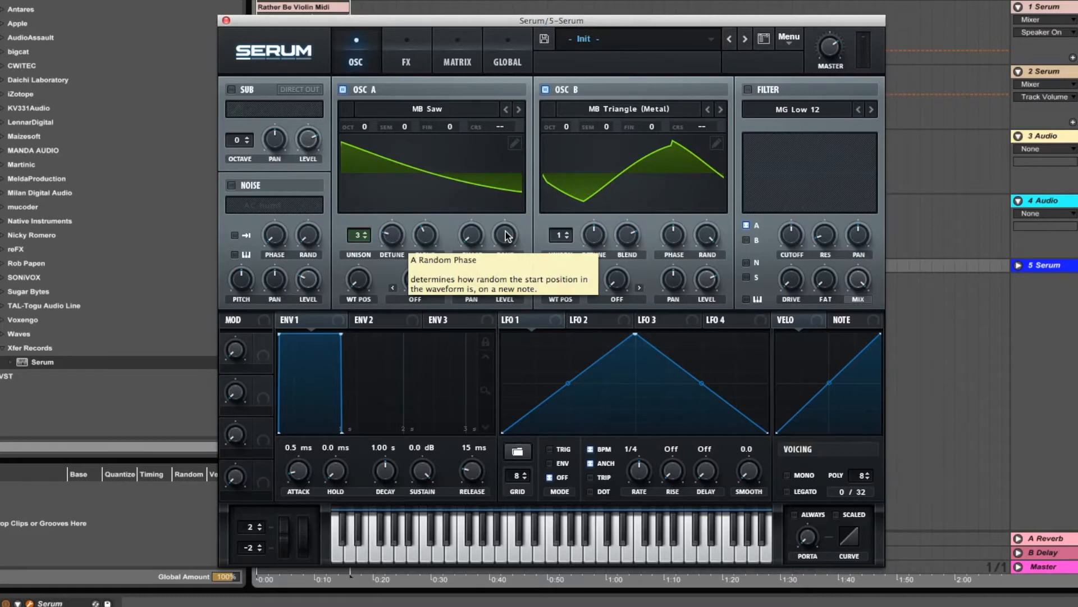
{"action": "mouse_move", "coordinate": [507, 236]}
{"action": "left_mouse_down"}
{"action": "mouse_move", "coordinate": [502, 295]}
{"action": "mouse_move", "coordinate": [491, 298]}
{"action": "left_mouse_up"}
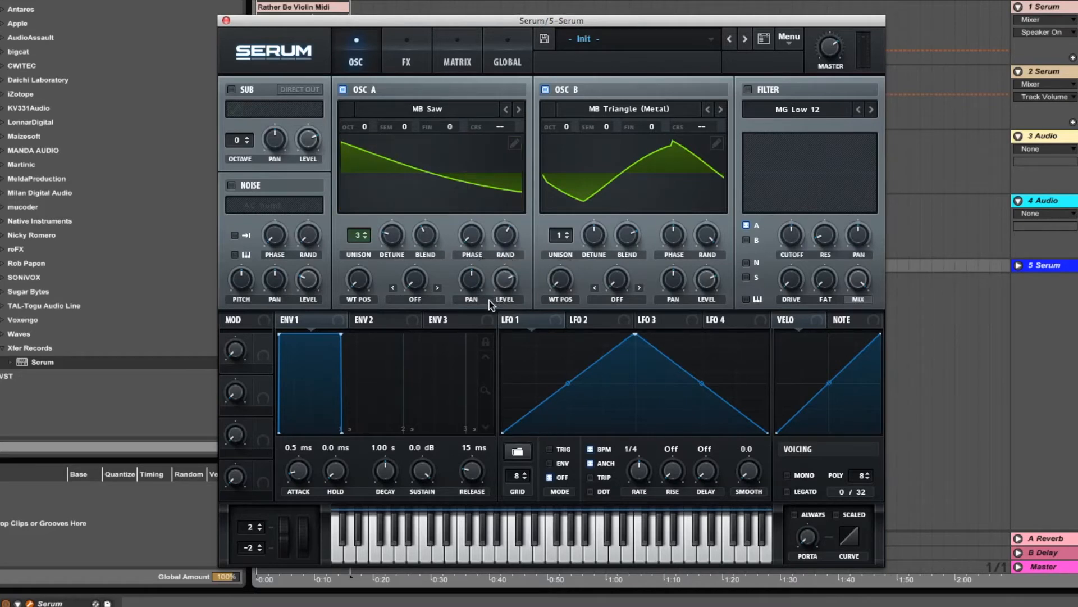
- Raise oscillator A's wavetable position, apply a slight Bend - warp, and turn its level down
{"action": "left_click_drag", "start_coordinate": [365, 285], "coordinate": [367, 236]}
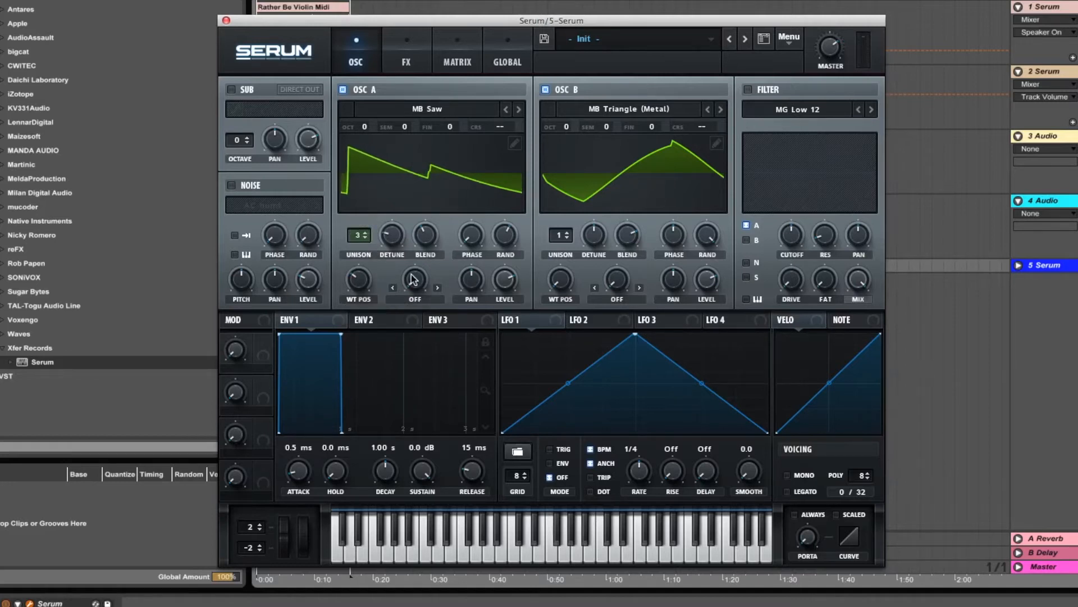
{"action": "left_click", "coordinate": [422, 297]}
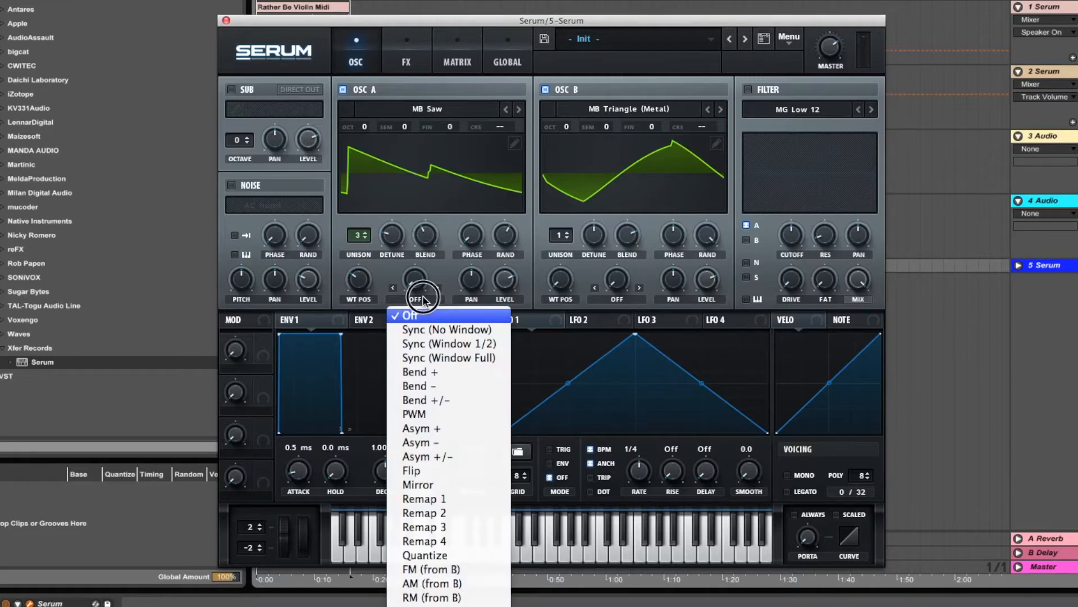
{"action": "left_click", "coordinate": [444, 387]}
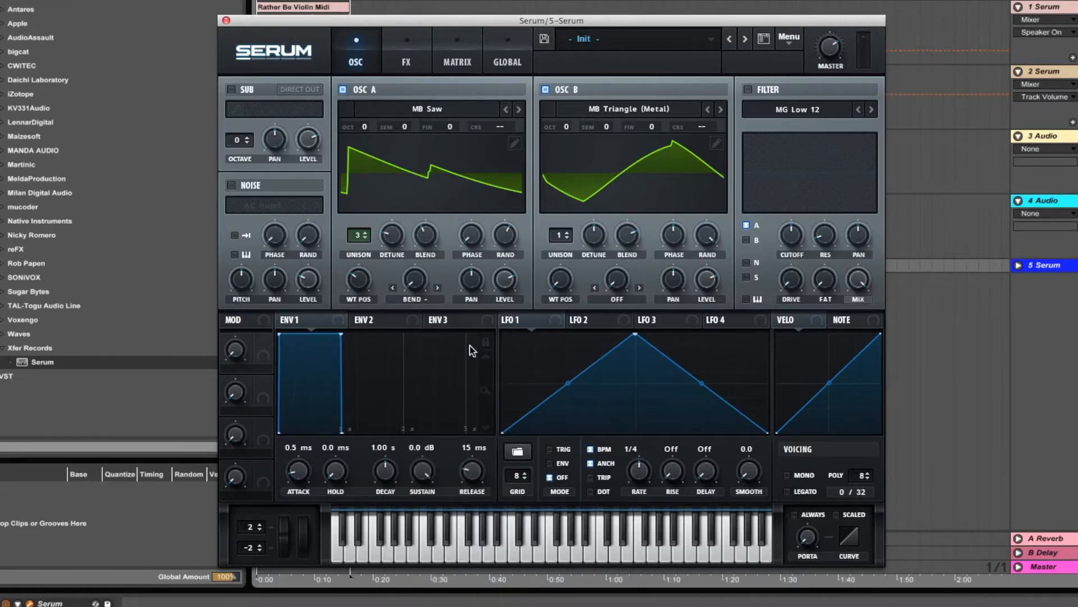
{"action": "left_click_drag", "start_coordinate": [416, 281], "coordinate": [423, 242]}
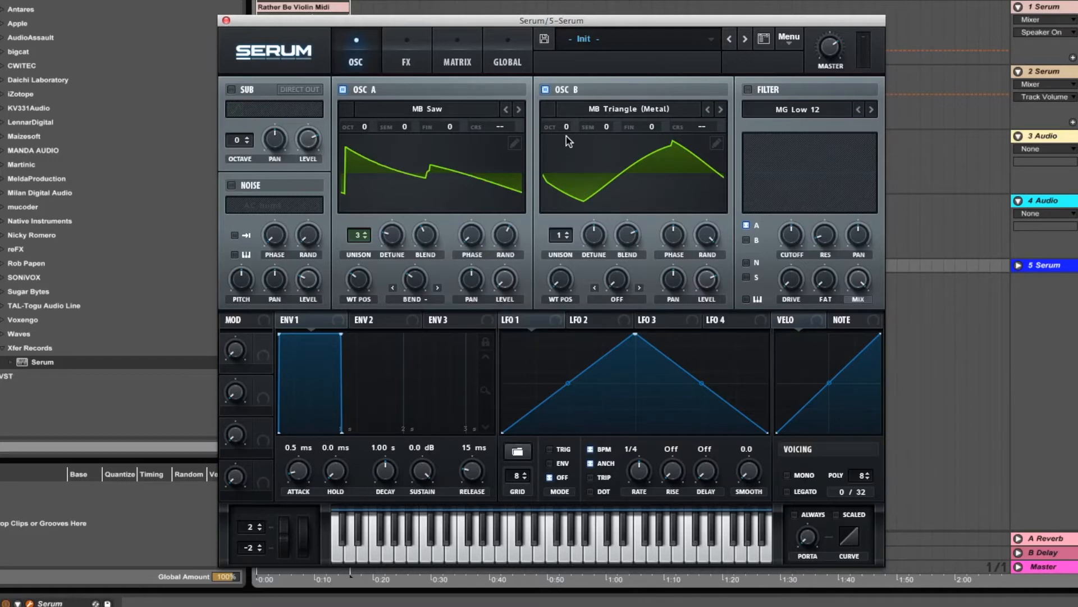
- Set oscillator B to 3 unison voices, lower its detune and blend, and set its initial phase to 0
{"action": "left_click", "coordinate": [568, 232]}
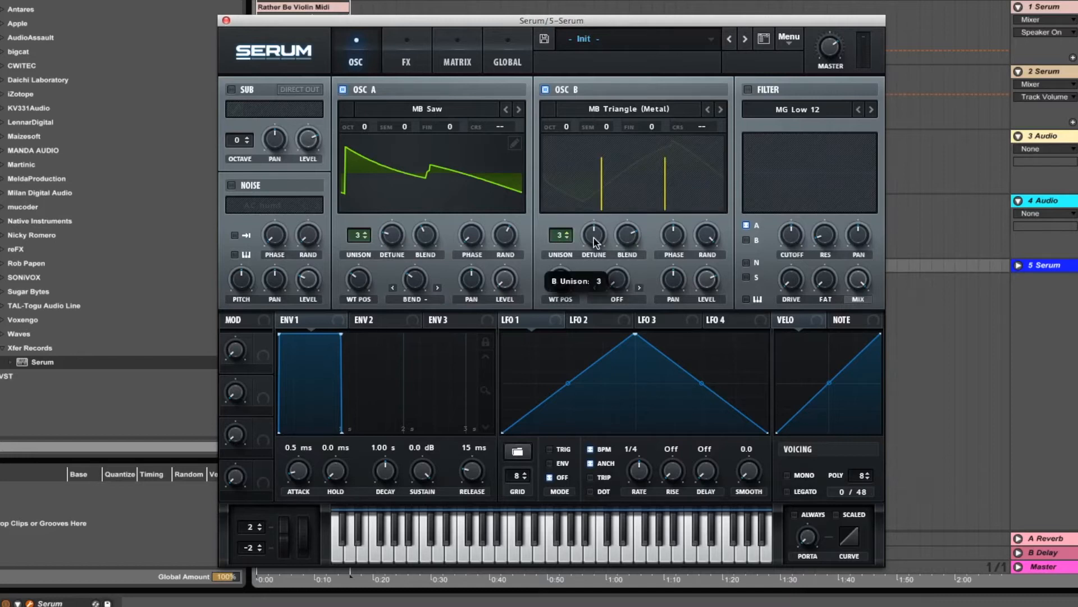
{"action": "left_click_drag", "start_coordinate": [595, 237], "coordinate": [594, 271]}
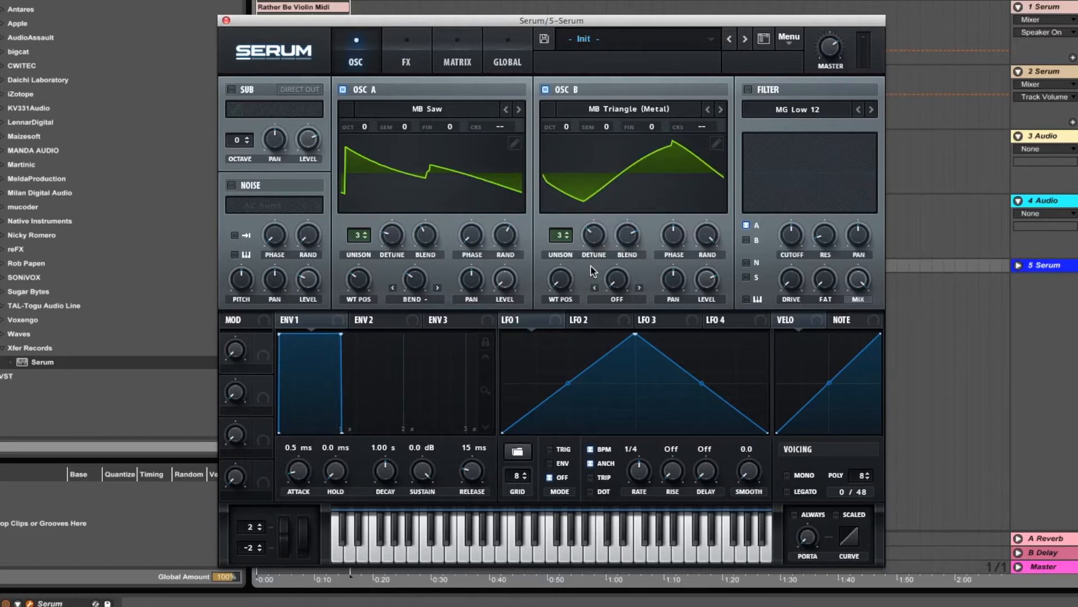
{"action": "left_click_drag", "start_coordinate": [631, 234], "coordinate": [613, 339]}
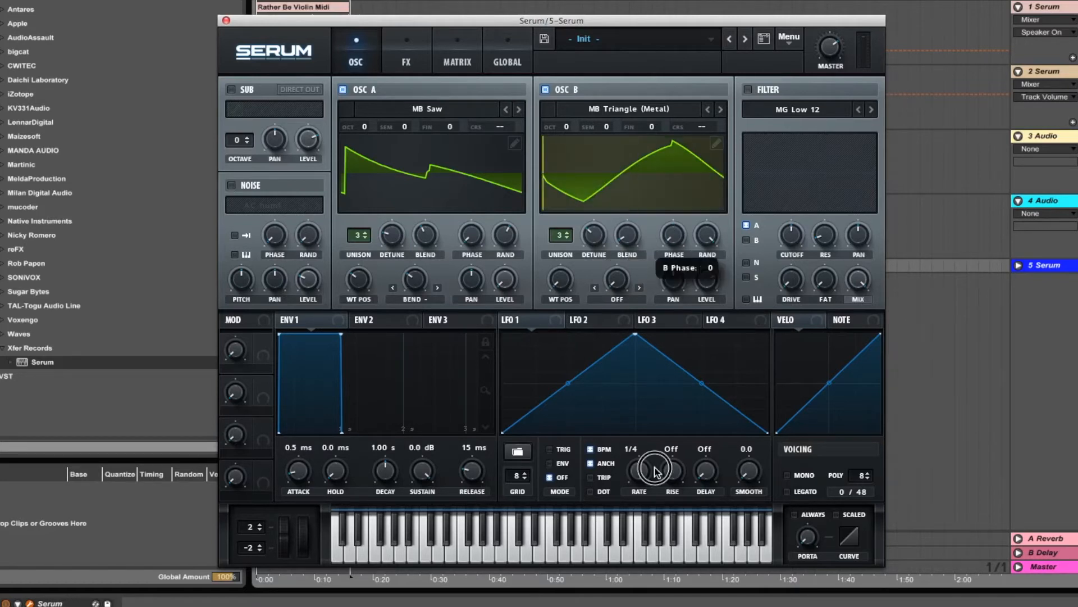
- Reduce oscillator B's random phase, raise its wavetable position, and turn its level down to 0%
{"action": "mouse_move", "coordinate": [711, 242]}
{"action": "left_mouse_down"}
{"action": "mouse_move", "coordinate": [693, 337]}
{"action": "mouse_move", "coordinate": [694, 322]}
{"action": "left_mouse_up"}
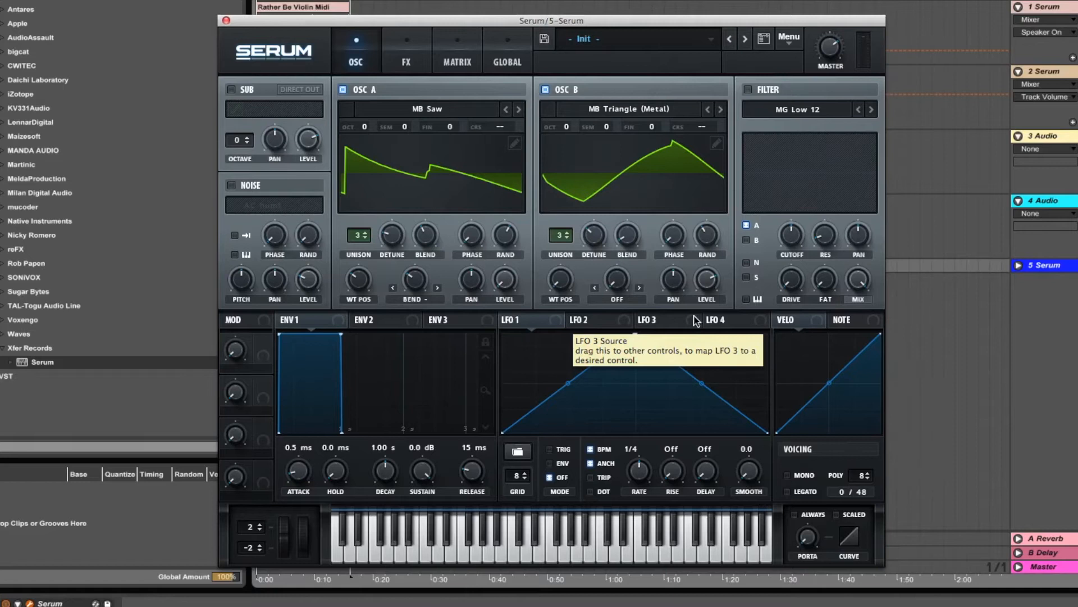
{"action": "left_click_drag", "start_coordinate": [561, 280], "coordinate": [556, 209]}
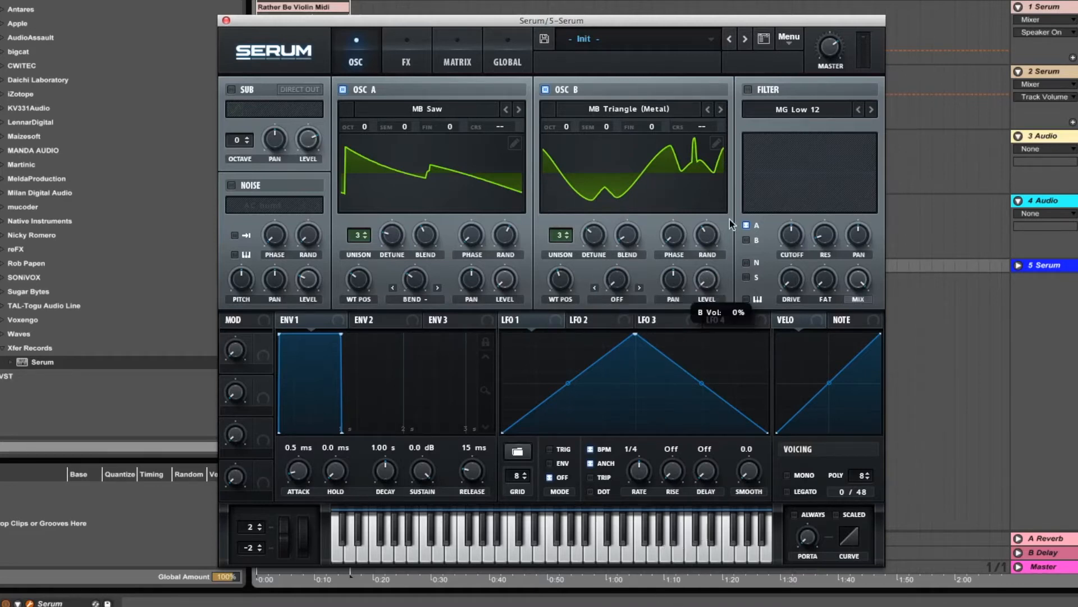
- Enable the MG Low 12 filter, route oscillator B through it along with A, and lower the cutoff
{"action": "left_click", "coordinate": [748, 89]}
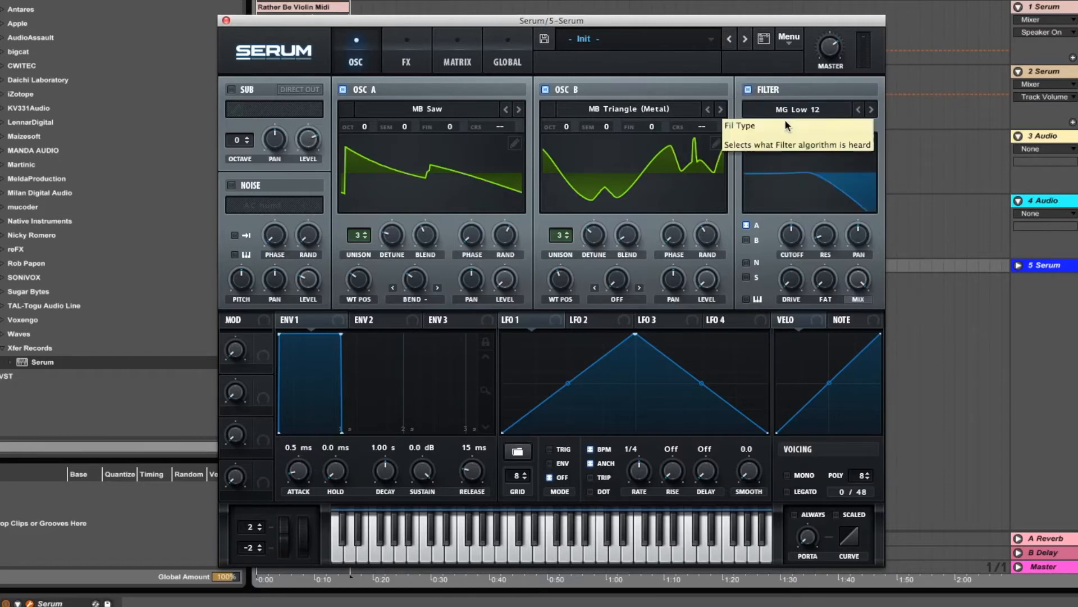
{"action": "left_click", "coordinate": [747, 240]}
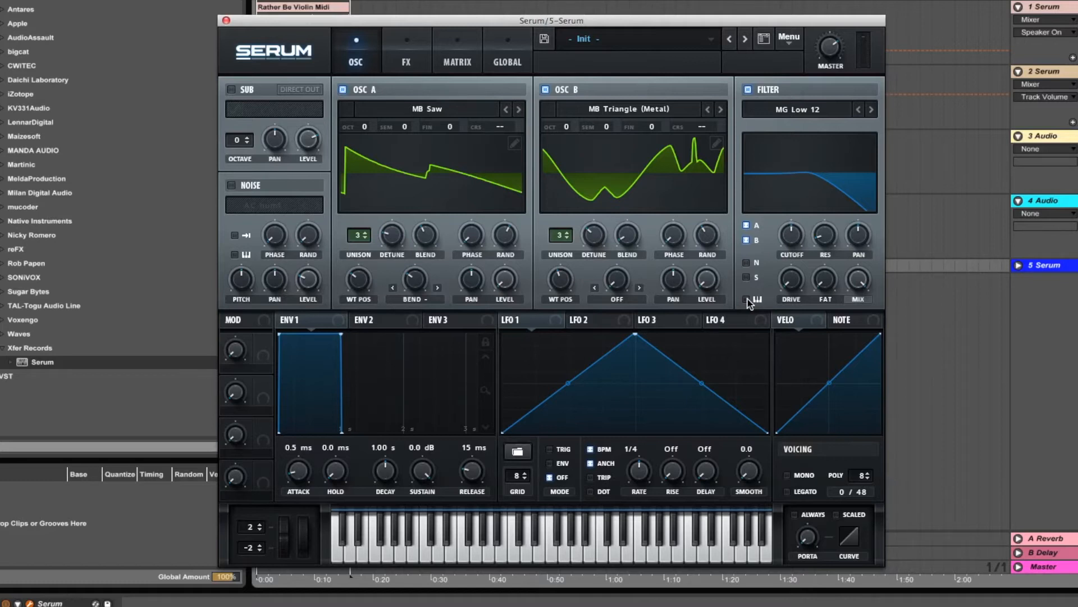
{"action": "left_click_drag", "start_coordinate": [792, 237], "coordinate": [795, 276]}
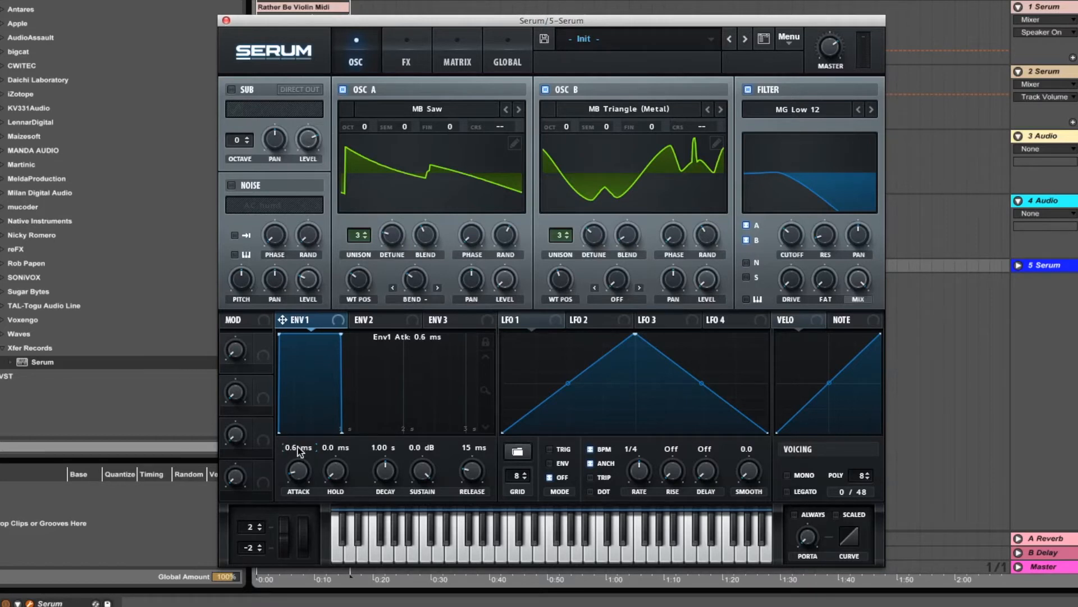
- Check the preference for typable values on controls, and set envelope 1's attack to 360 ms
{"action": "scroll", "coordinate": [282, 456], "scroll_direction": "up", "scroll_amount": 1}
{"action": "left_click", "coordinate": [508, 62]}
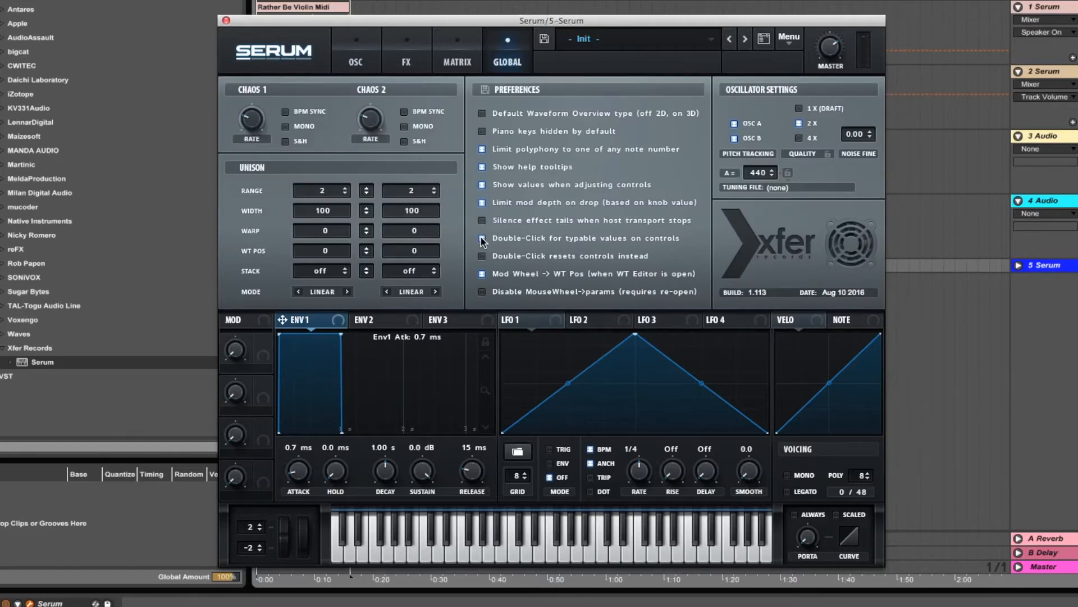
{"action": "left_click", "coordinate": [354, 49]}
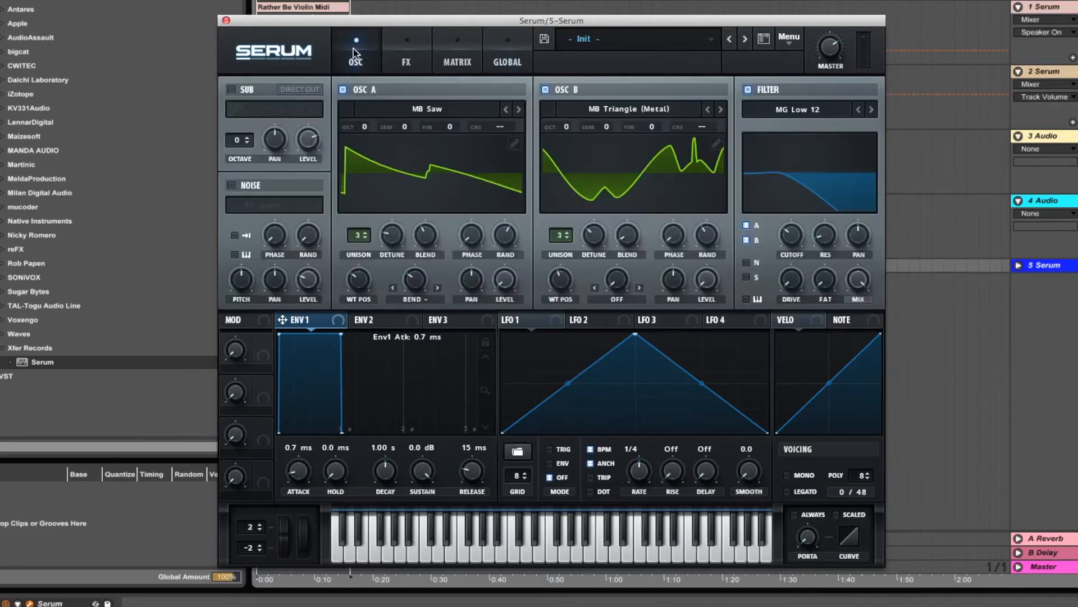
{"action": "double_click", "coordinate": [296, 445]}
{"action": "type", "text": "30"}
{"action": "type", "text": "0"}
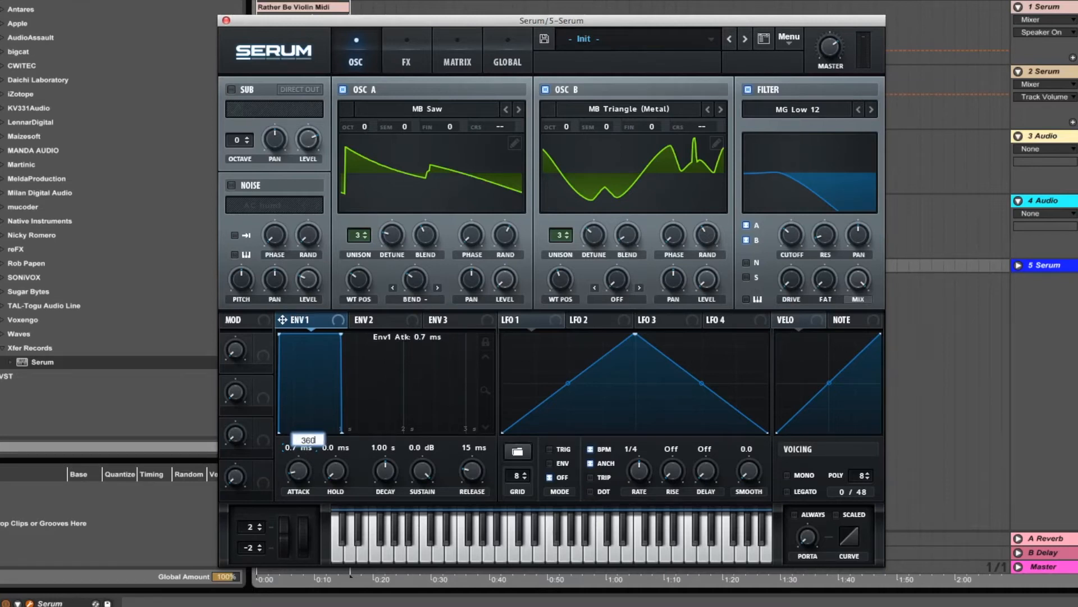
{"action": "key", "text": "Return"}
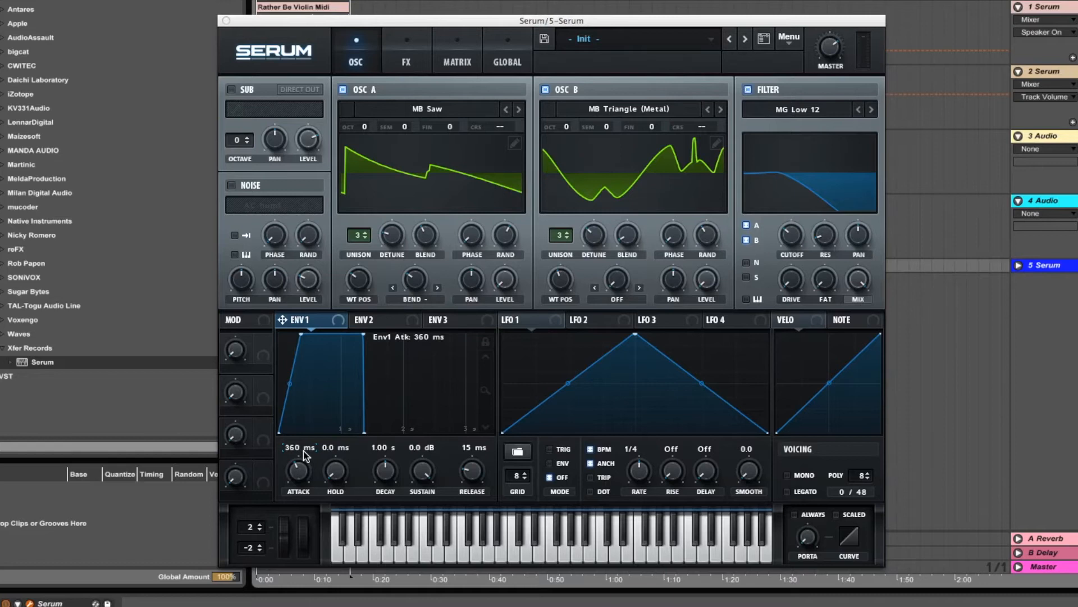
- Bow envelope 1's attack curve upward and set its decay to 3.15 s
{"action": "left_click_drag", "start_coordinate": [290, 384], "coordinate": [292, 357]}
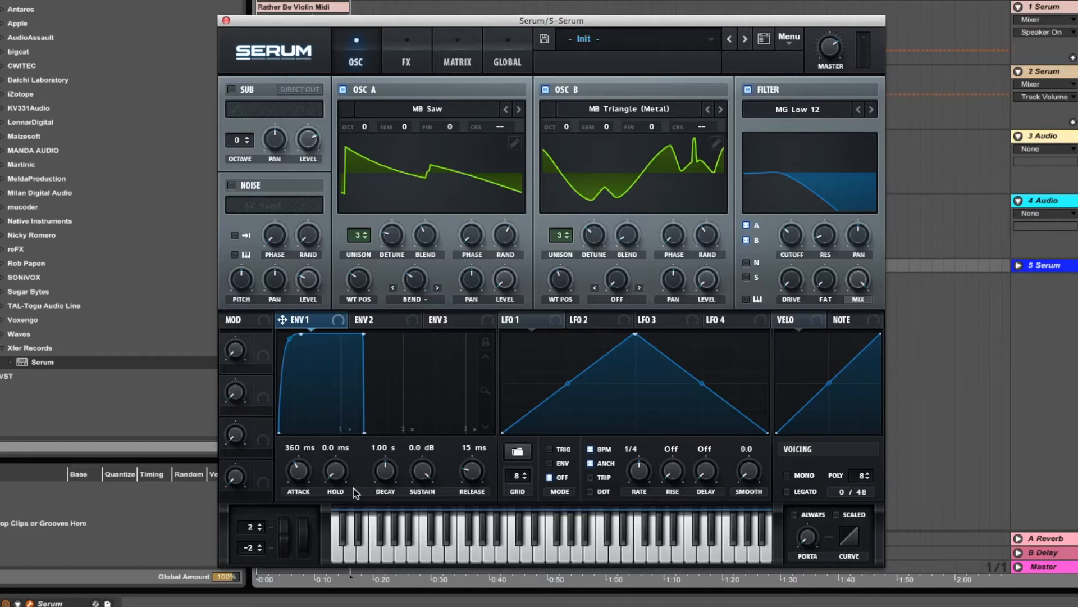
{"action": "left_click", "coordinate": [330, 482]}
{"action": "left_click", "coordinate": [380, 451]}
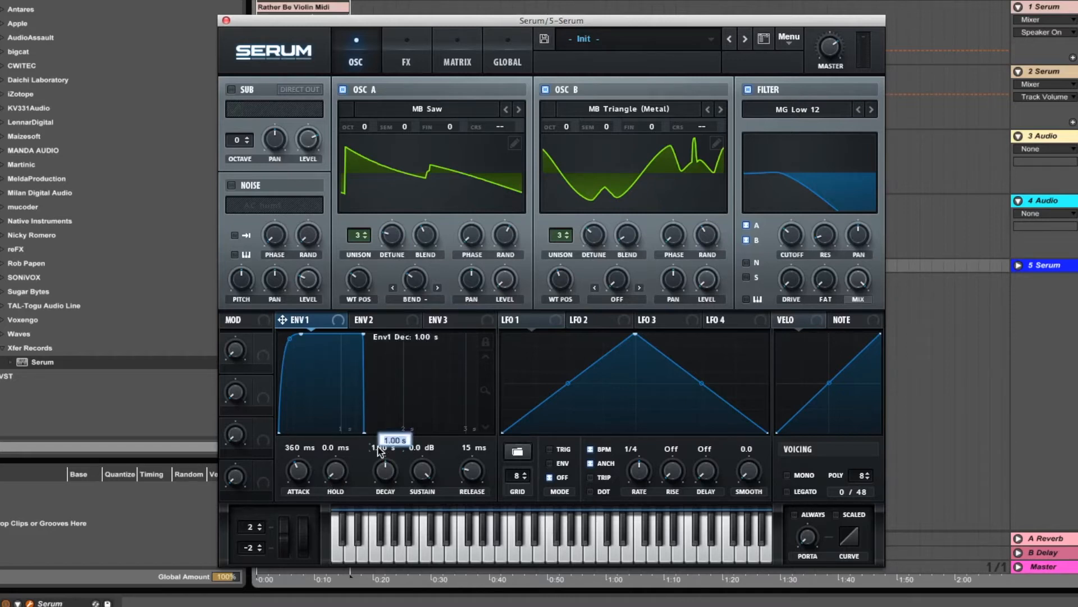
{"action": "type", "text": "3.15s"}
{"action": "key", "text": "Return"}
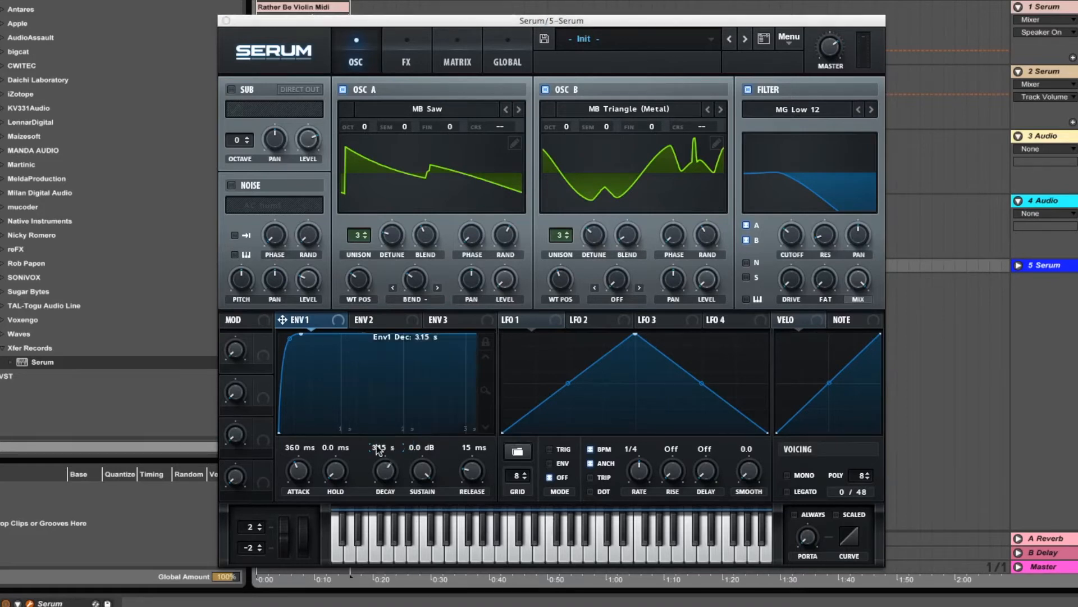
- Set envelope 1's sustain to -8.5 dB and raise the decay curve until it falls almost in a straight line
{"action": "double_click", "coordinate": [413, 449]}
{"action": "type", "text": "-8"}
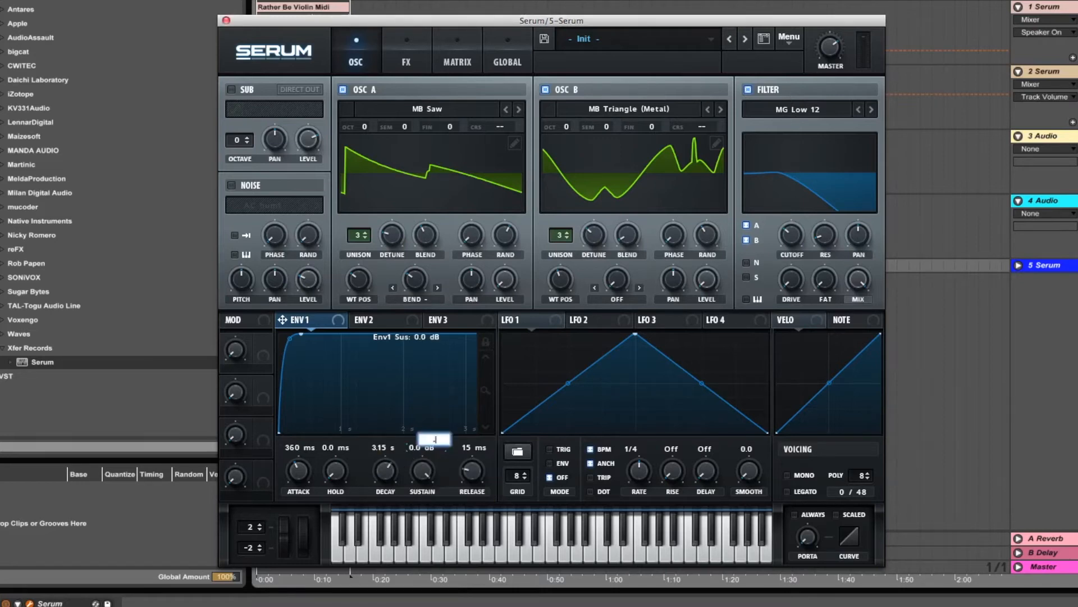
{"action": "type", "text": ".5"}
{"action": "key", "text": "Return"}
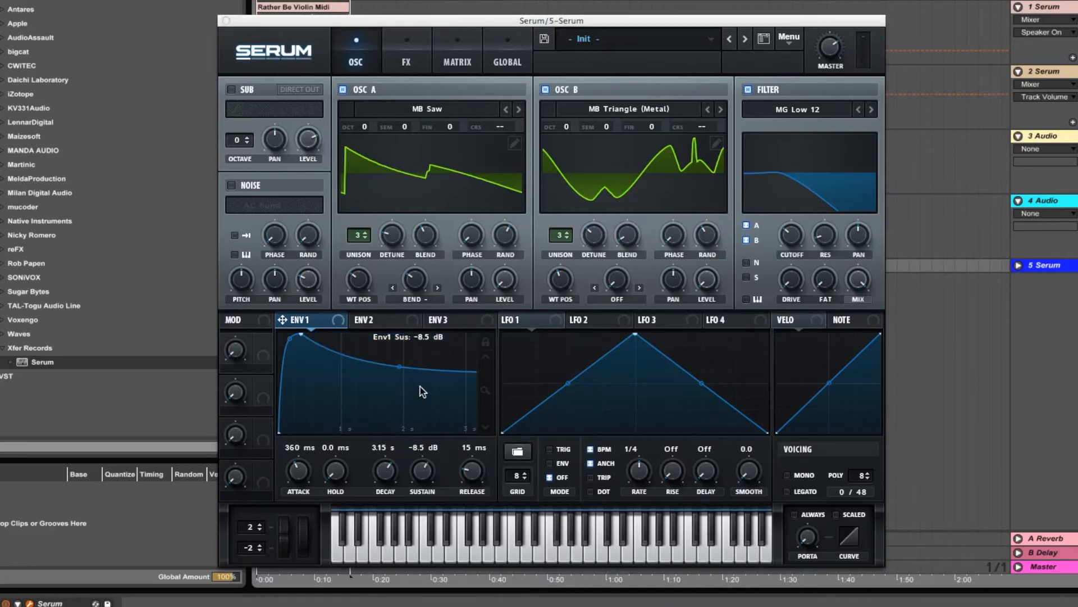
{"action": "left_click_drag", "start_coordinate": [400, 364], "coordinate": [400, 353]}
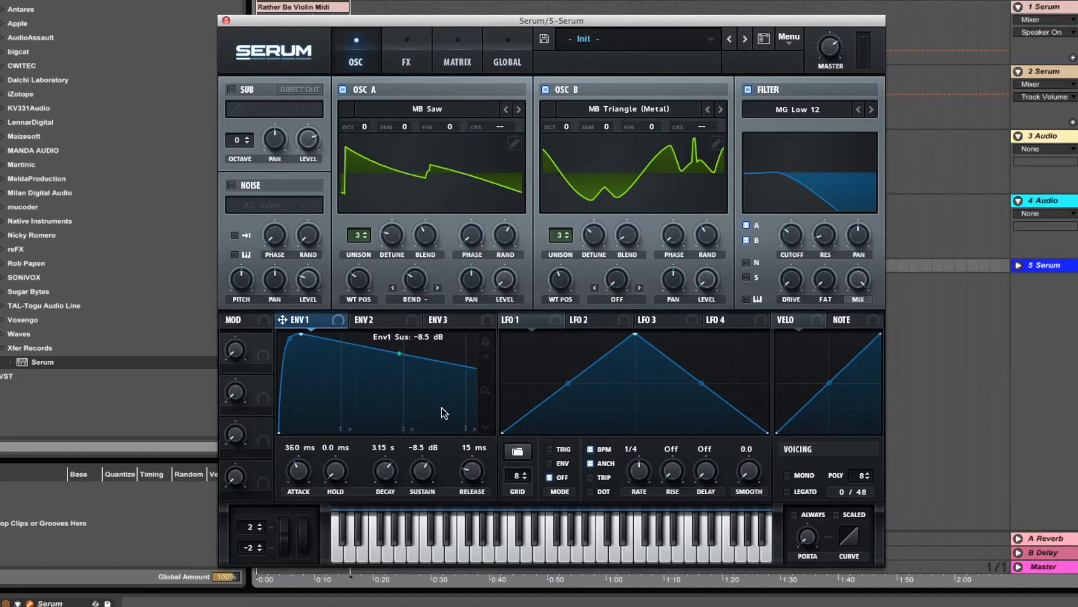
- Set envelope 1's release to 192 ms
{"action": "double_click", "coordinate": [468, 448]}
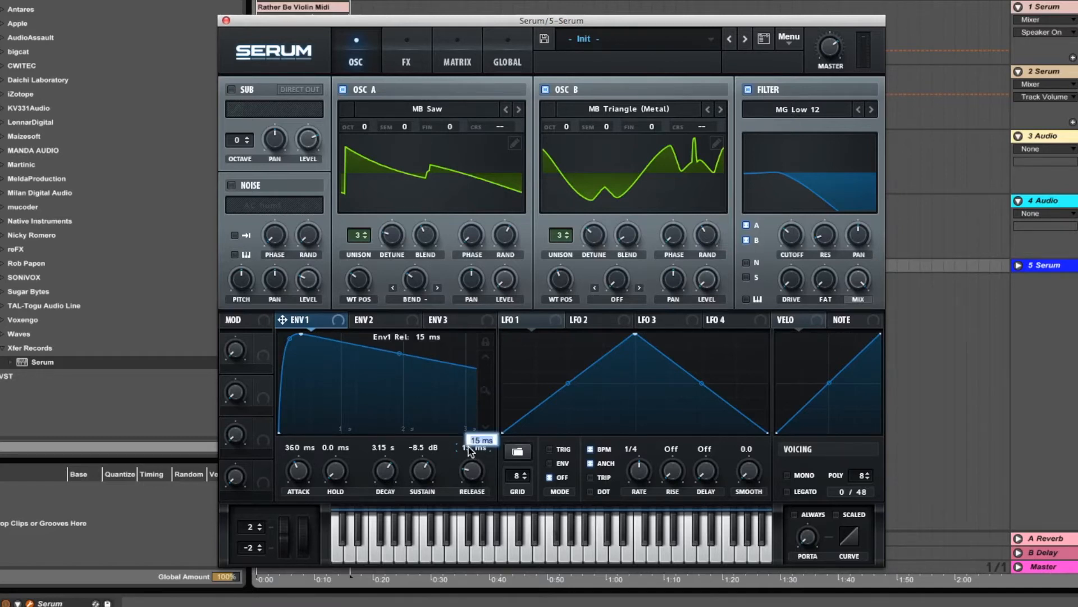
{"action": "type", "text": "192"}
{"action": "key", "text": "Return"}
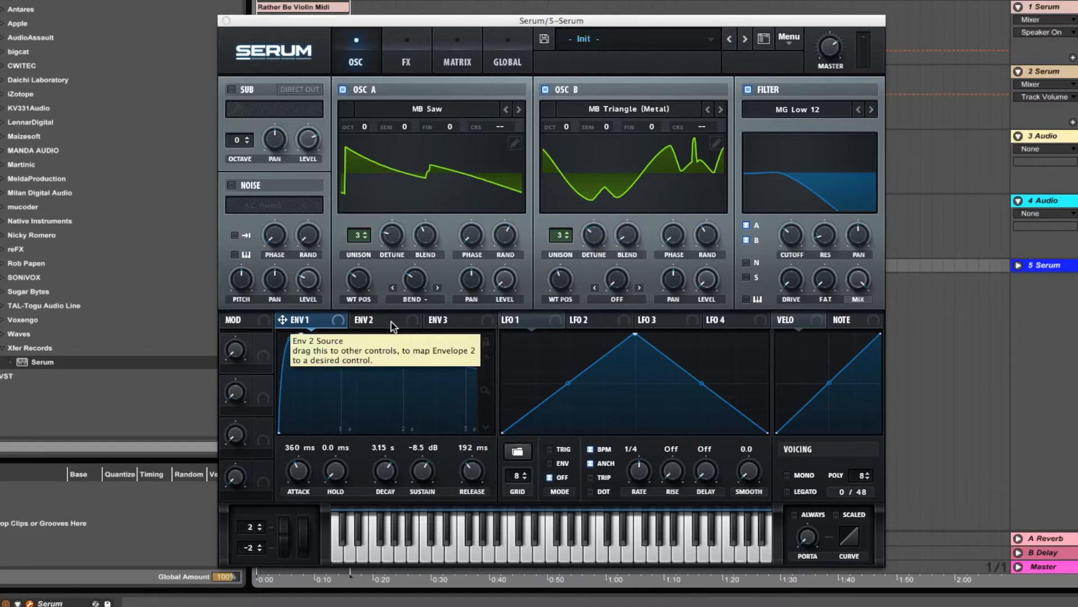
- Map envelope 1 to the levels of oscillators A and B, and reduce the modulation depth on oscillator B's level
{"action": "left_click", "coordinate": [338, 323]}
{"action": "left_click_drag", "start_coordinate": [337, 323], "coordinate": [504, 286]}
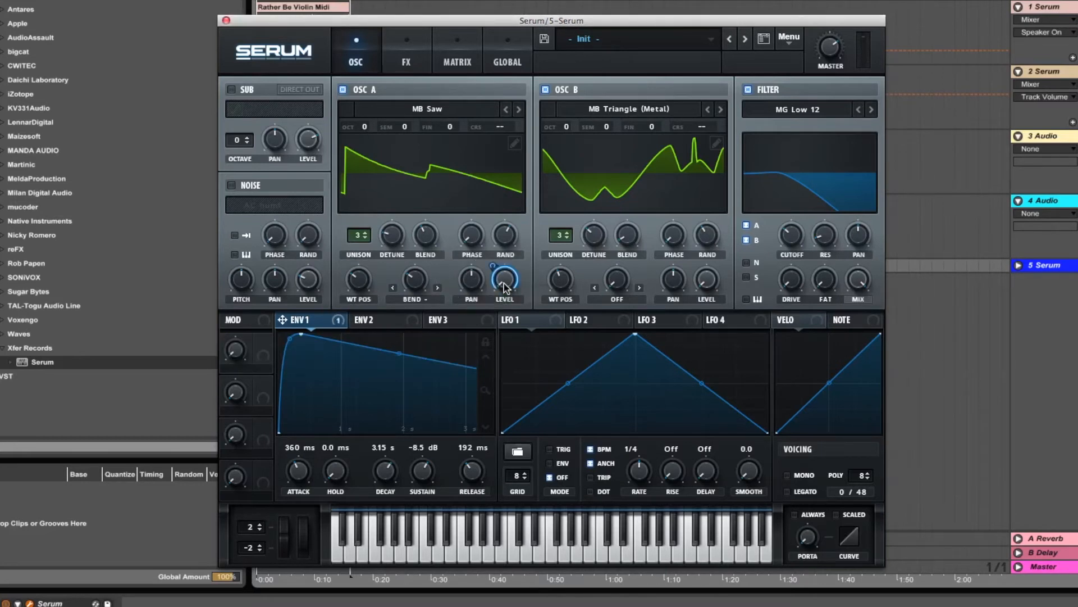
{"action": "left_click_drag", "start_coordinate": [346, 327], "coordinate": [707, 281]}
{"action": "left_click_drag", "start_coordinate": [693, 265], "coordinate": [683, 302]}
- Set envelope 2's attack to 843 ms and bow its attack curve upward
{"action": "left_click", "coordinate": [388, 318]}
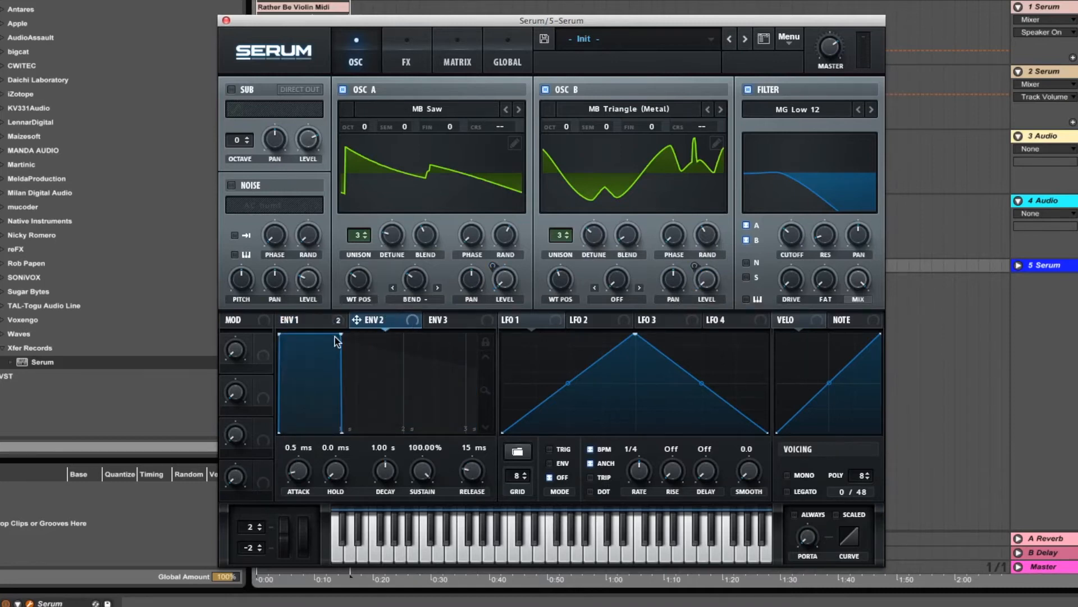
{"action": "double_click", "coordinate": [297, 448]}
{"action": "type", "text": "843"}
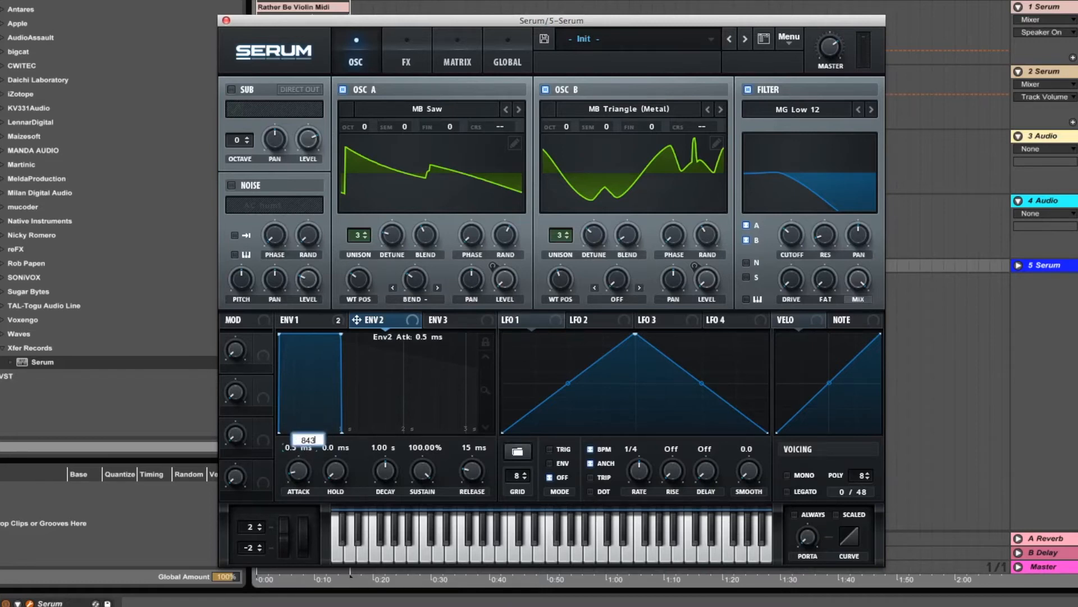
{"action": "key", "text": "Return"}
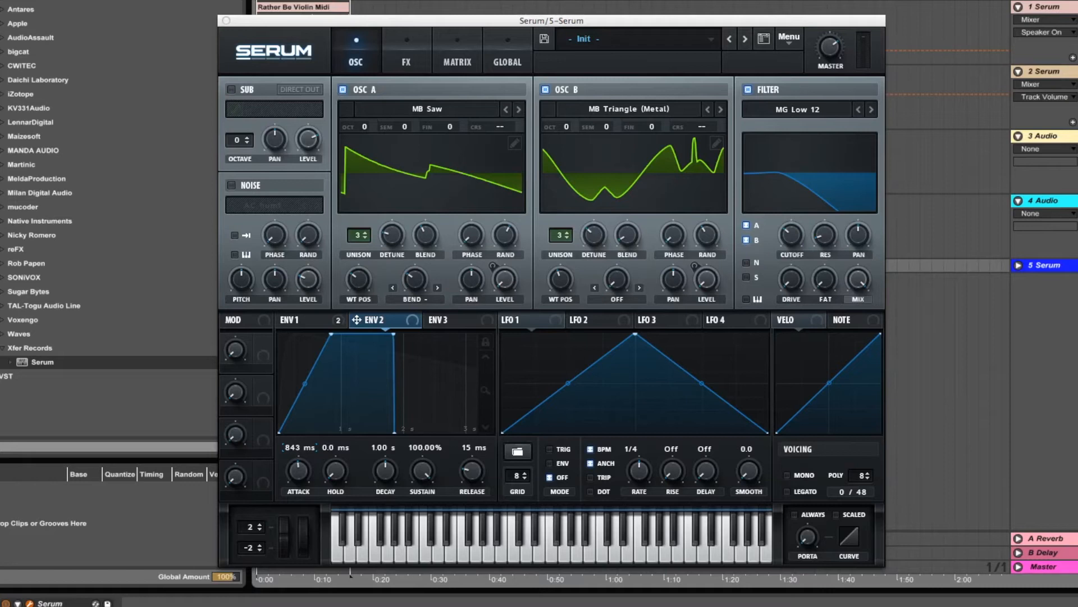
{"action": "left_click", "coordinate": [299, 449]}
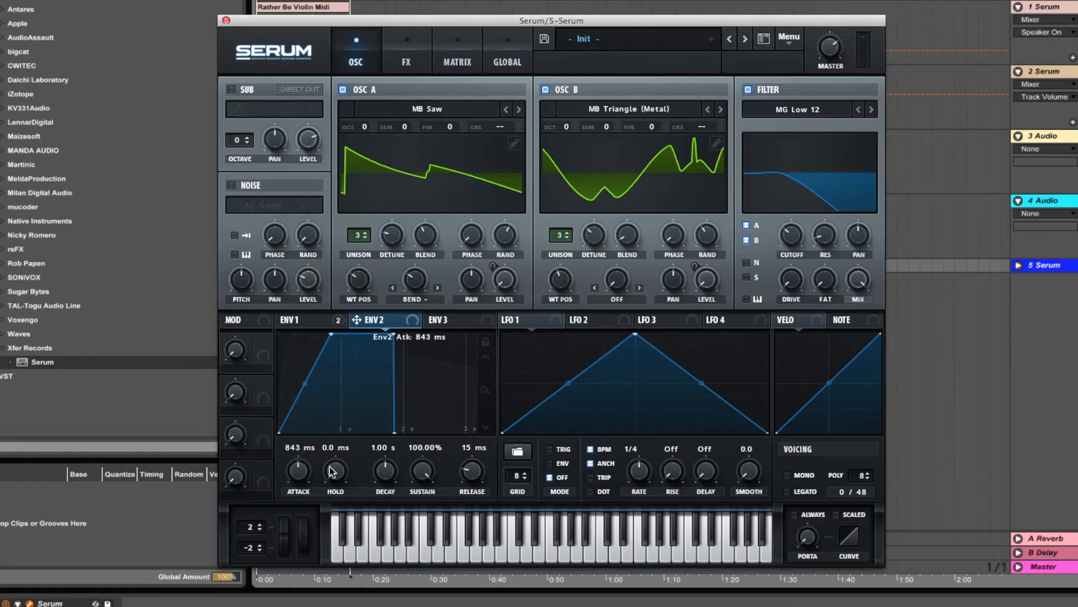
{"action": "left_click_drag", "start_coordinate": [306, 367], "coordinate": [304, 351]}
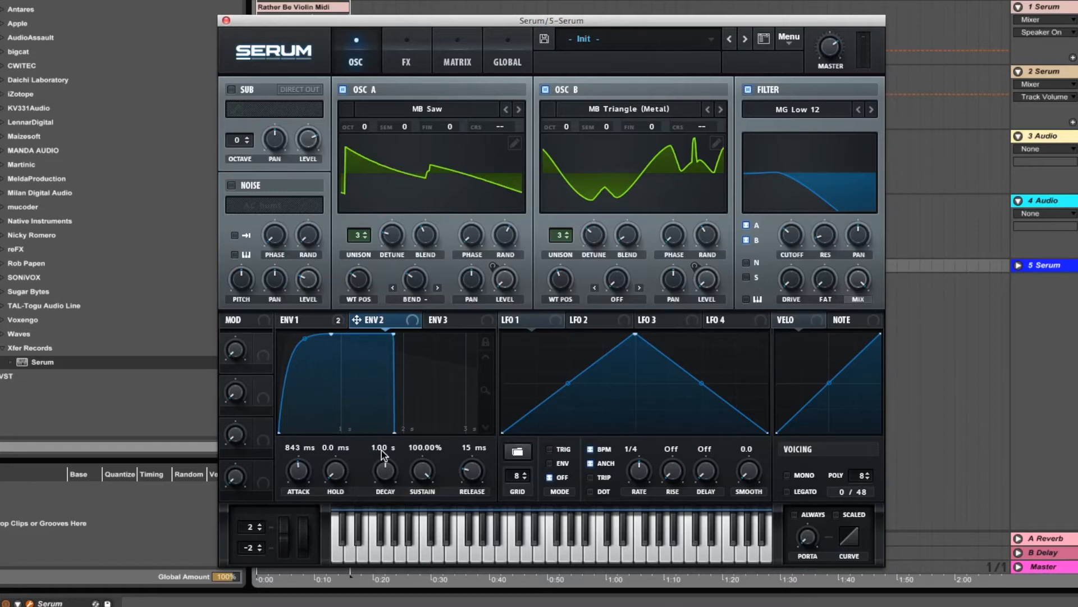
- Set envelope 2's decay to 1.61 s and its sustain to 50%
{"action": "type", "text": "1.61"}
{"action": "key", "text": "Return"}
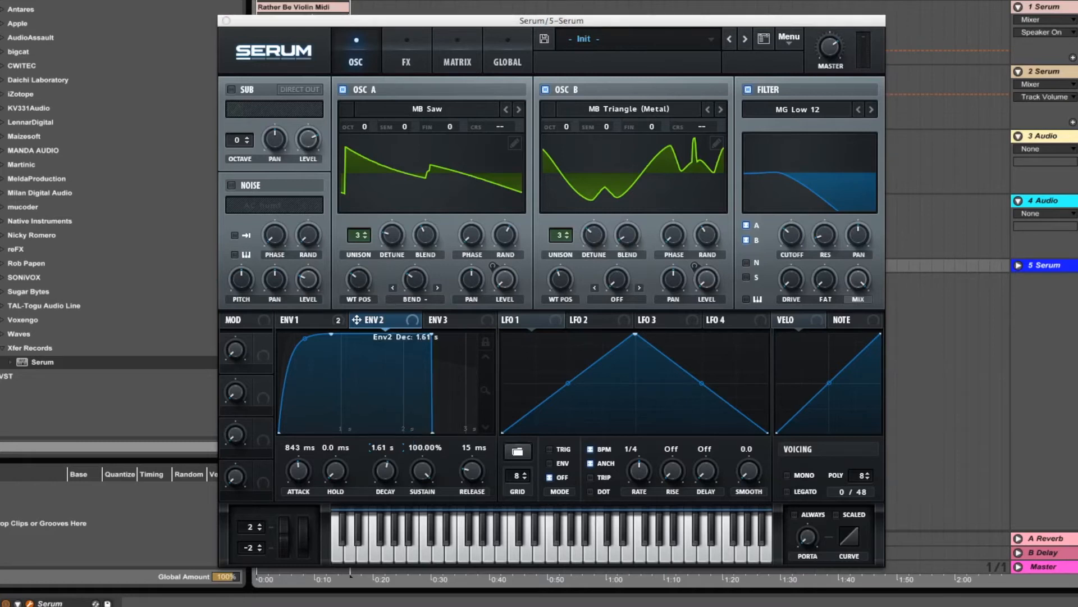
{"action": "double_click", "coordinate": [425, 452]}
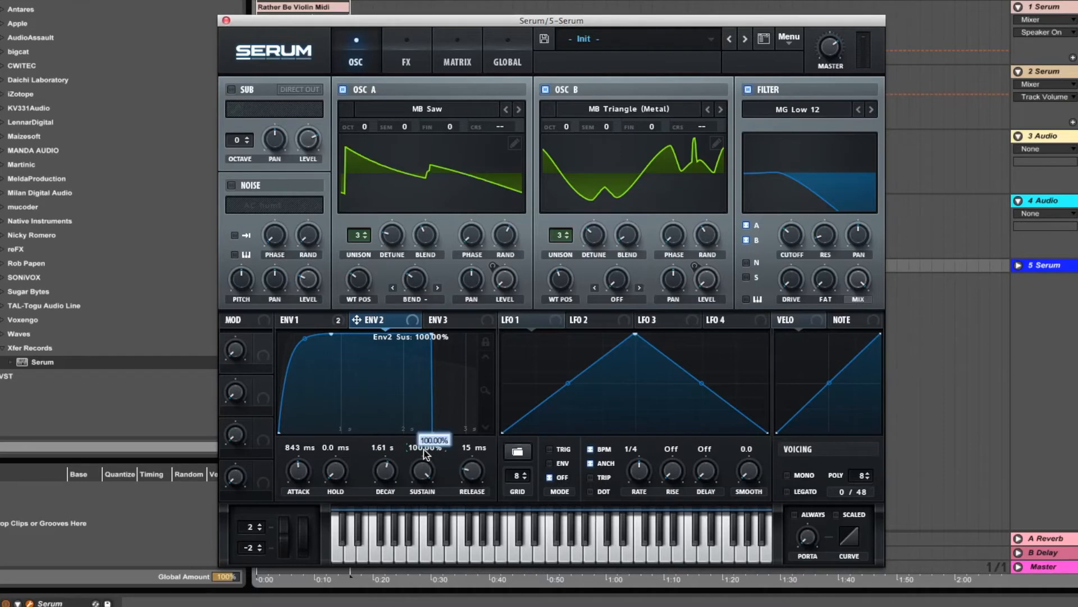
{"action": "type", "text": "50"}
{"action": "key", "text": "Return"}
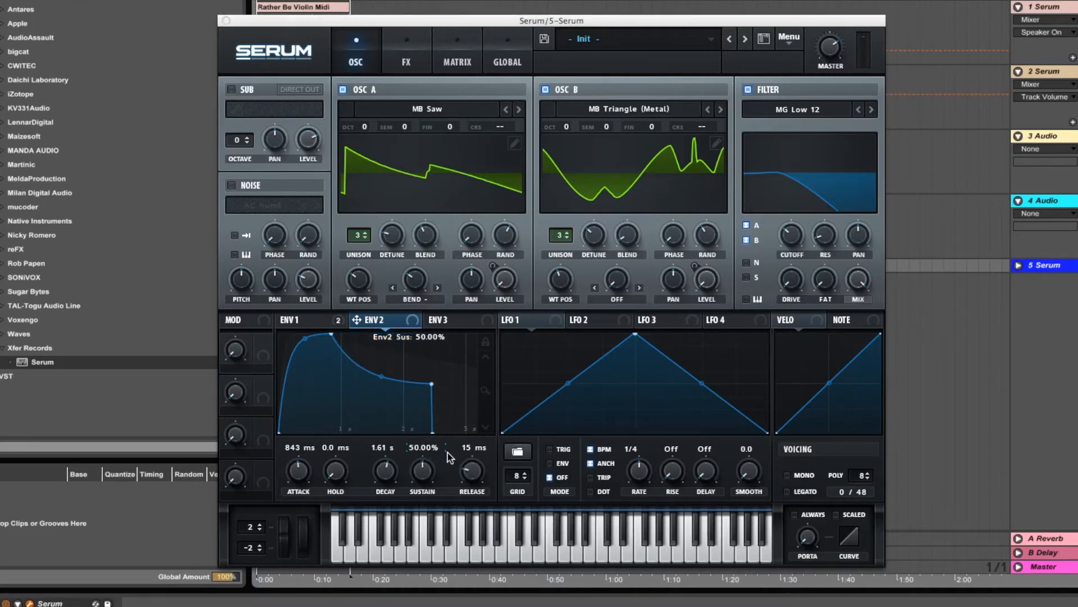
- Set envelope 2's release to 2.6 s and bow its decay curve upward
{"action": "left_click", "coordinate": [473, 449]}
{"action": "double_click", "coordinate": [473, 450]}
{"action": "type", "text": "2.6s"}
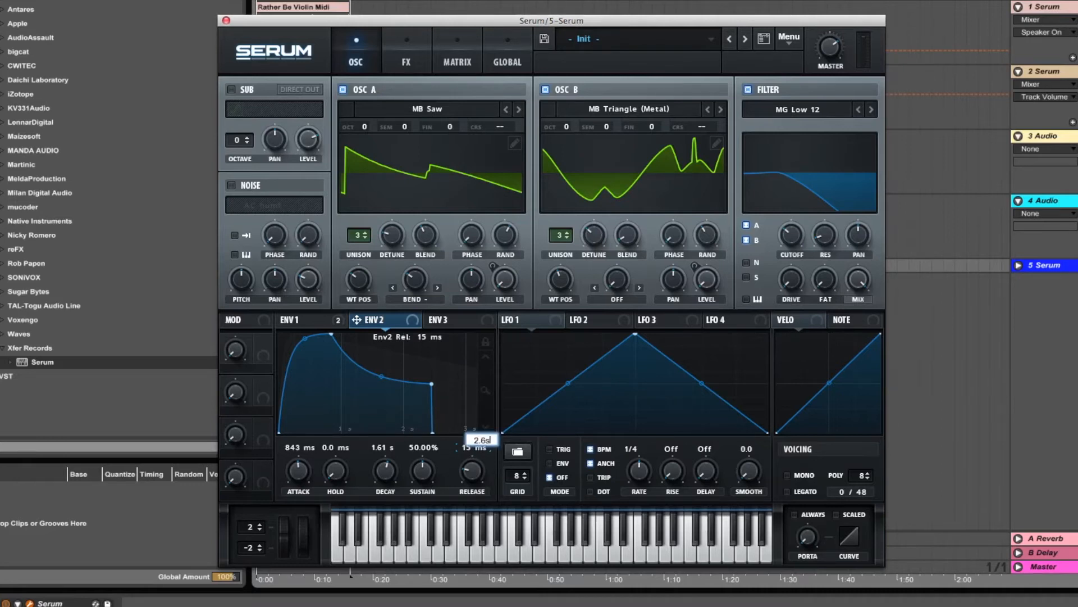
{"action": "key", "text": "Return"}
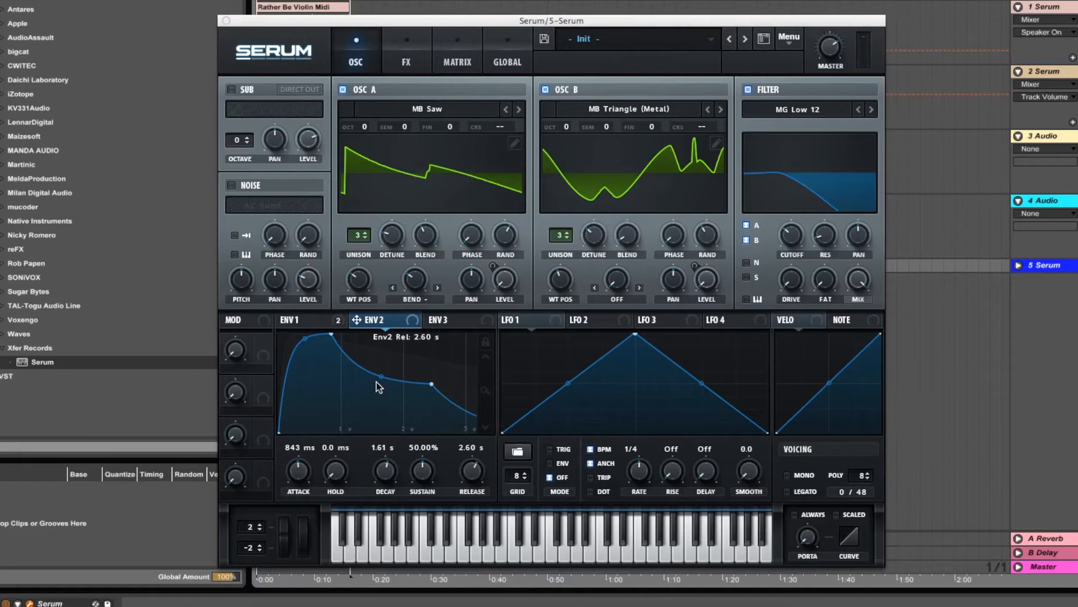
{"action": "left_click_drag", "start_coordinate": [382, 365], "coordinate": [385, 343]}
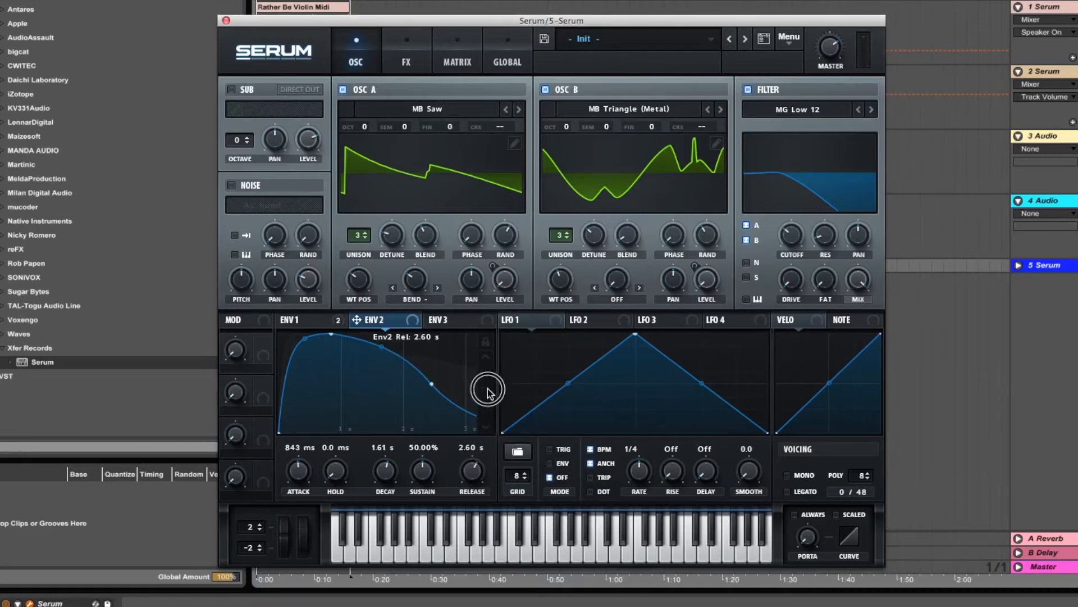
- Map envelope 2 to the filter cutoff and raise the modulation depth
{"action": "left_click_drag", "start_coordinate": [488, 400], "coordinate": [488, 372]}
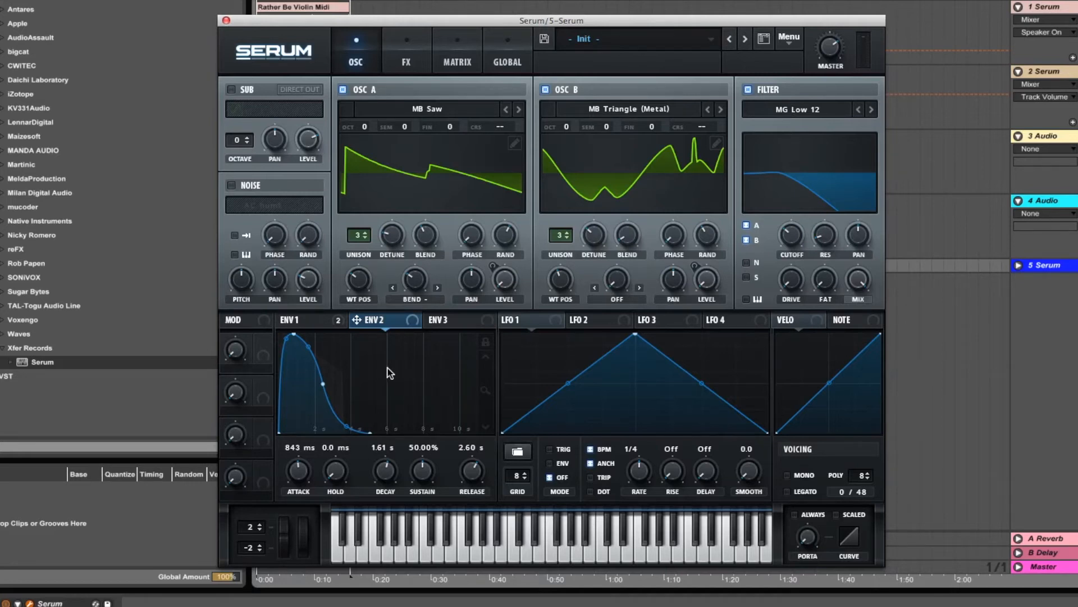
{"action": "left_click_drag", "start_coordinate": [405, 320], "coordinate": [775, 272]}
{"action": "left_click_drag", "start_coordinate": [778, 221], "coordinate": [785, 197]}
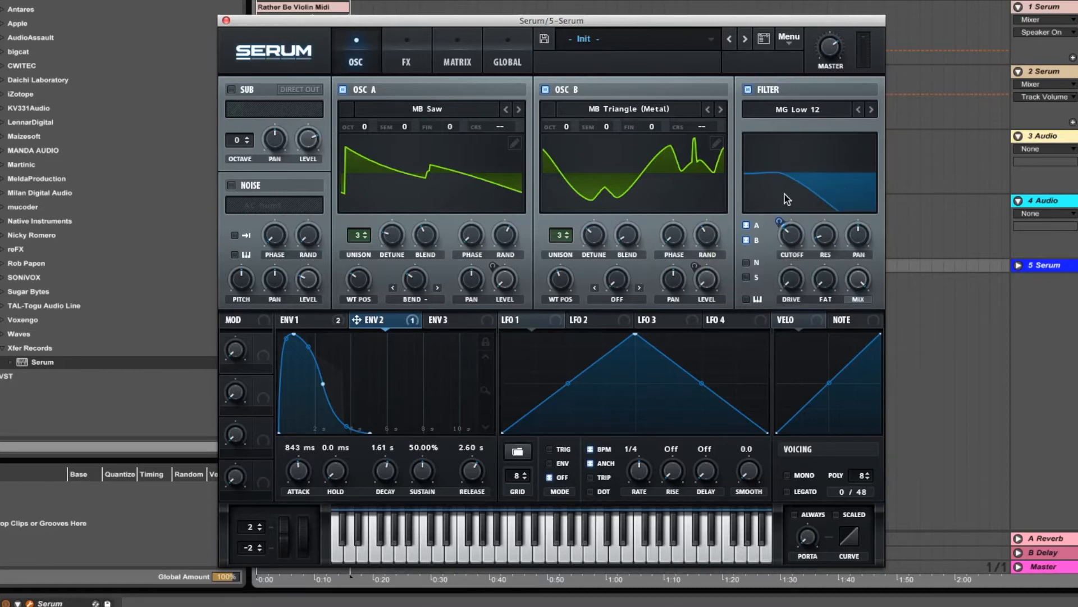
- Set envelope 3's attack to 300 ms and its decay to 20 s
{"action": "left_click", "coordinate": [464, 322]}
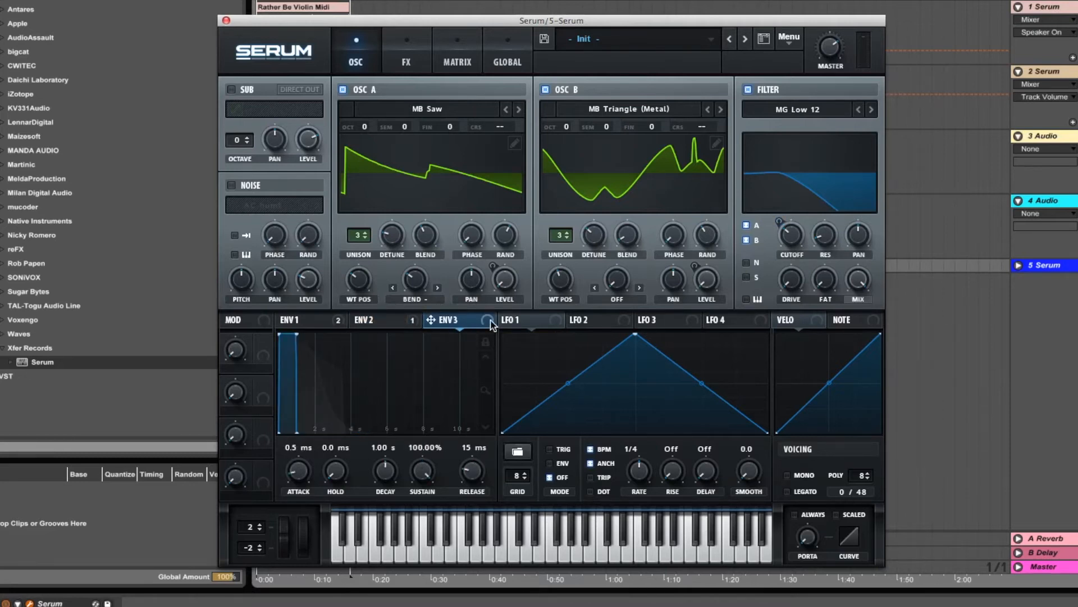
{"action": "double_click", "coordinate": [298, 447]}
{"action": "type", "text": "300"}
{"action": "key", "text": "Return"}
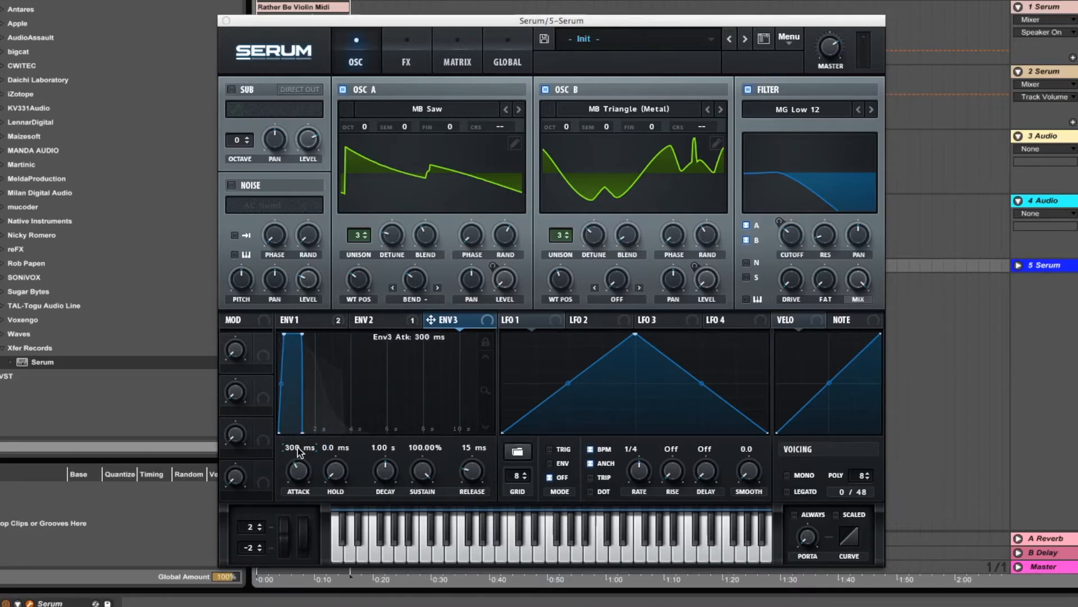
{"action": "left_click", "coordinate": [336, 474]}
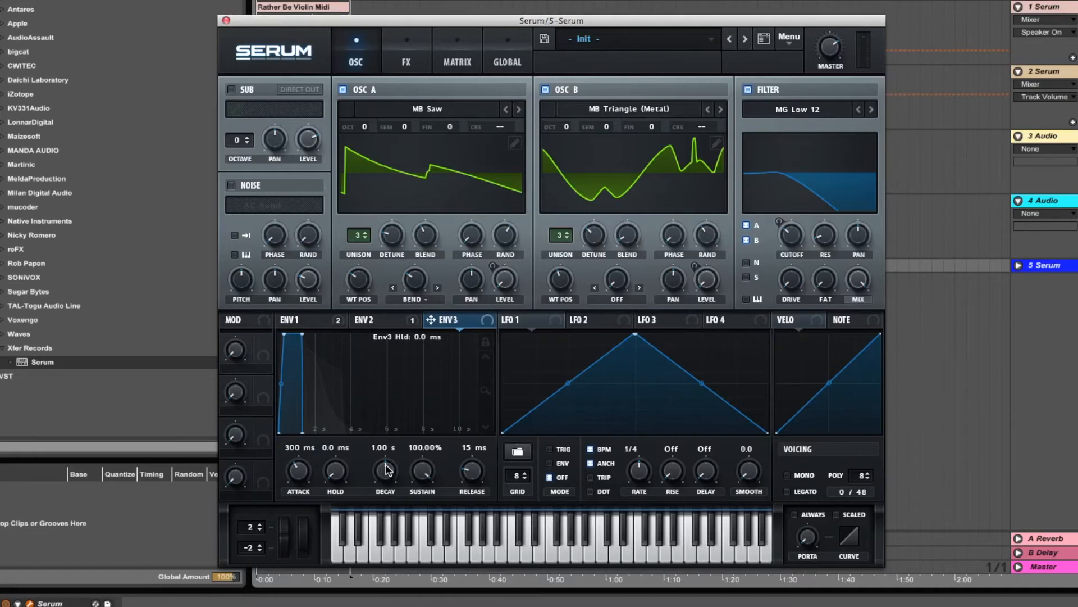
{"action": "double_click", "coordinate": [383, 448]}
{"action": "type", "text": "20"}
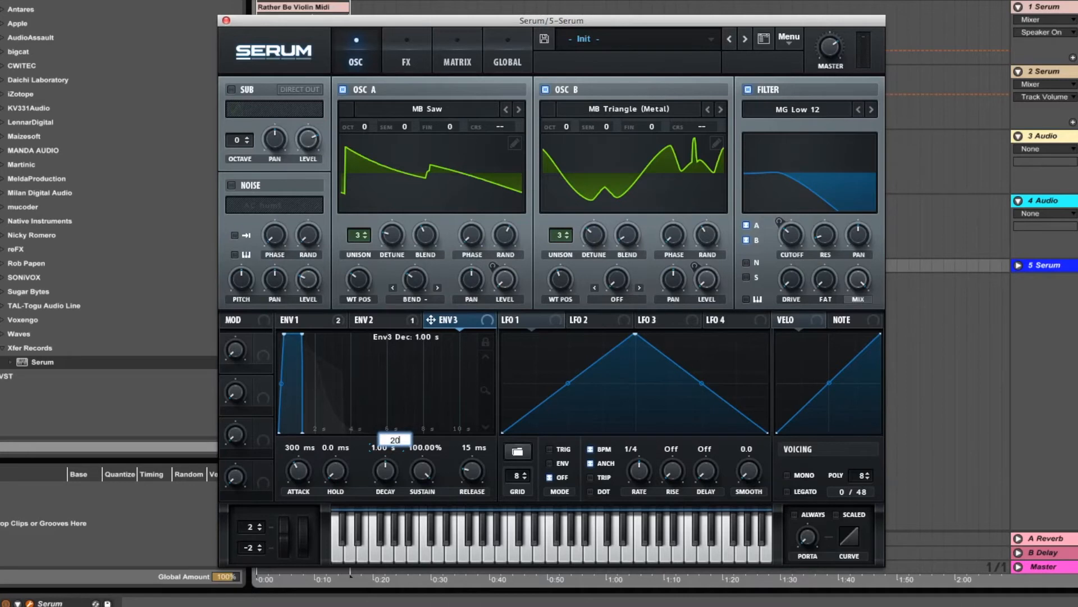
{"action": "key", "text": "Return"}
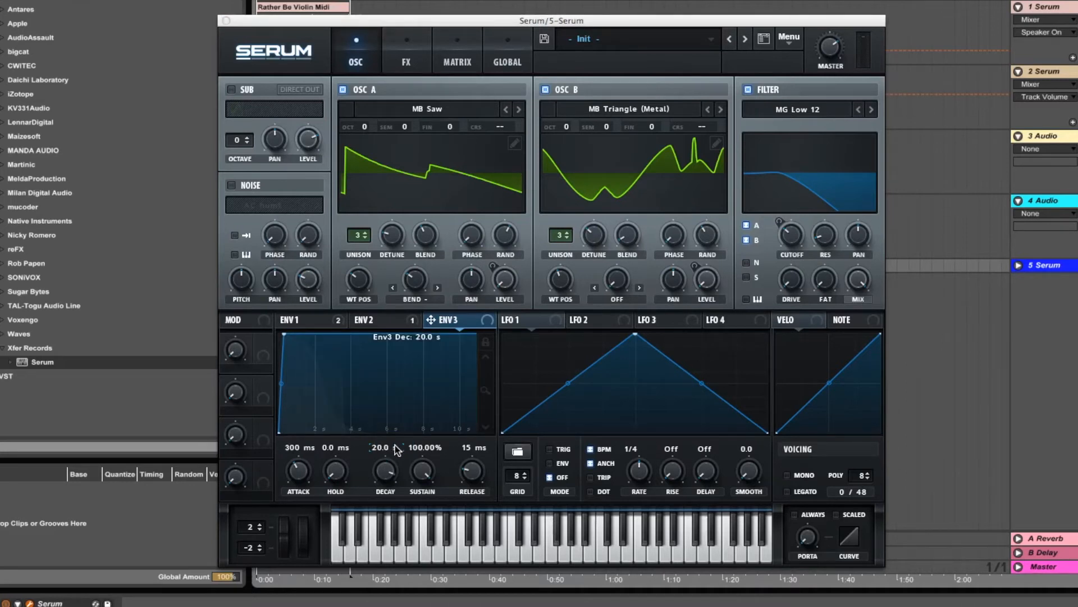
- Set envelope 3's sustain to 60% and open its release value for editing
{"action": "left_click", "coordinate": [418, 448]}
{"action": "double_click", "coordinate": [418, 448]}
{"action": "type", "text": "60"}
{"action": "key", "text": "Return"}
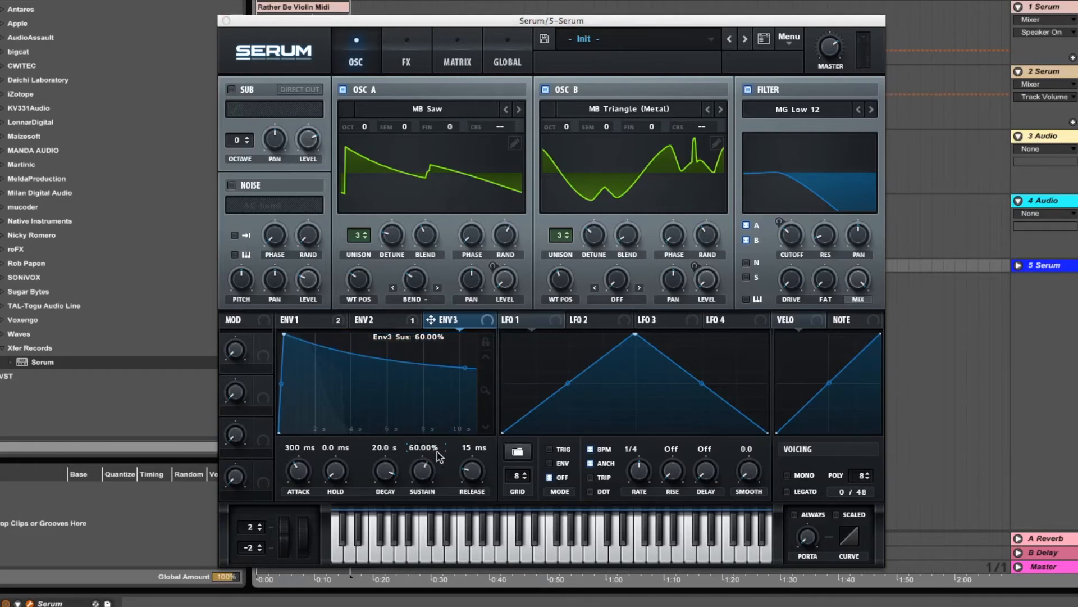
{"action": "left_click", "coordinate": [465, 448]}
{"action": "double_click", "coordinate": [465, 448]}
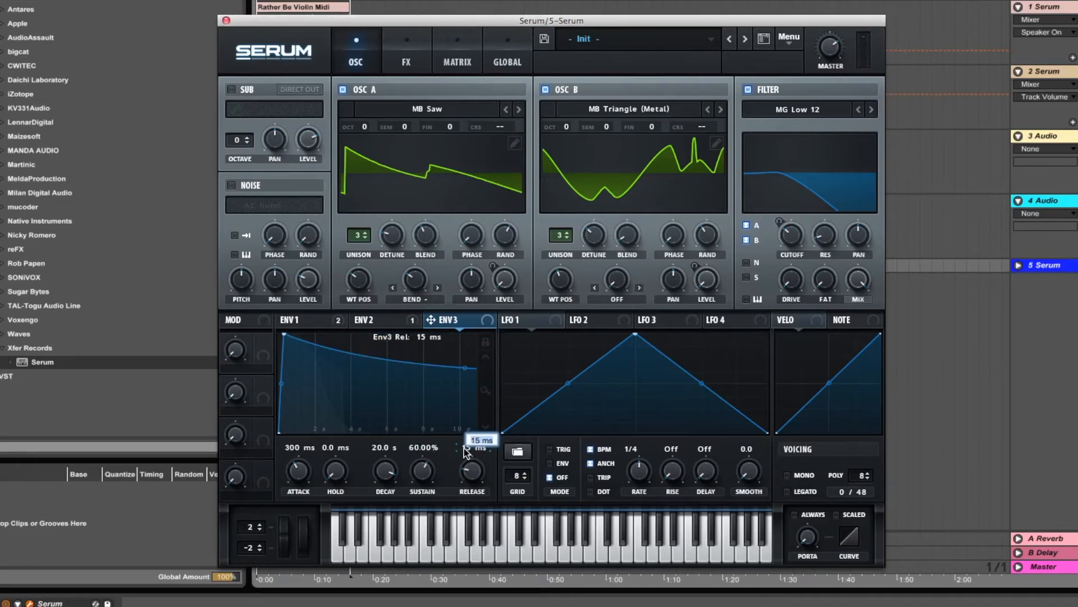
- Bend envelope 3's decay curve downward for a steeper initial drop and bow its attack curve upward
{"action": "left_click_drag", "start_coordinate": [486, 390], "coordinate": [482, 329]}
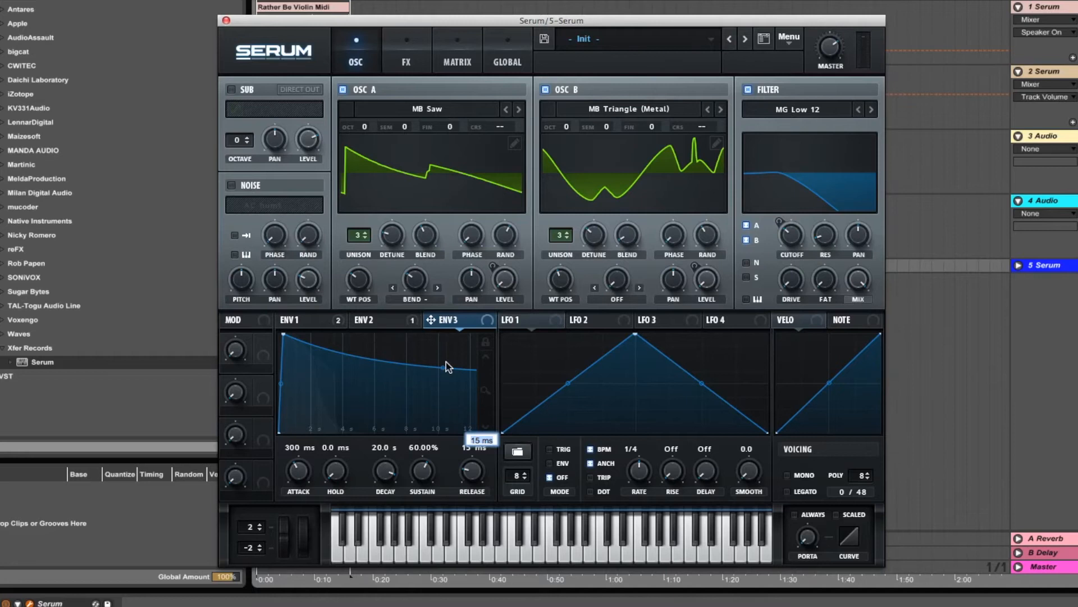
{"action": "left_click_drag", "start_coordinate": [446, 366], "coordinate": [436, 382]}
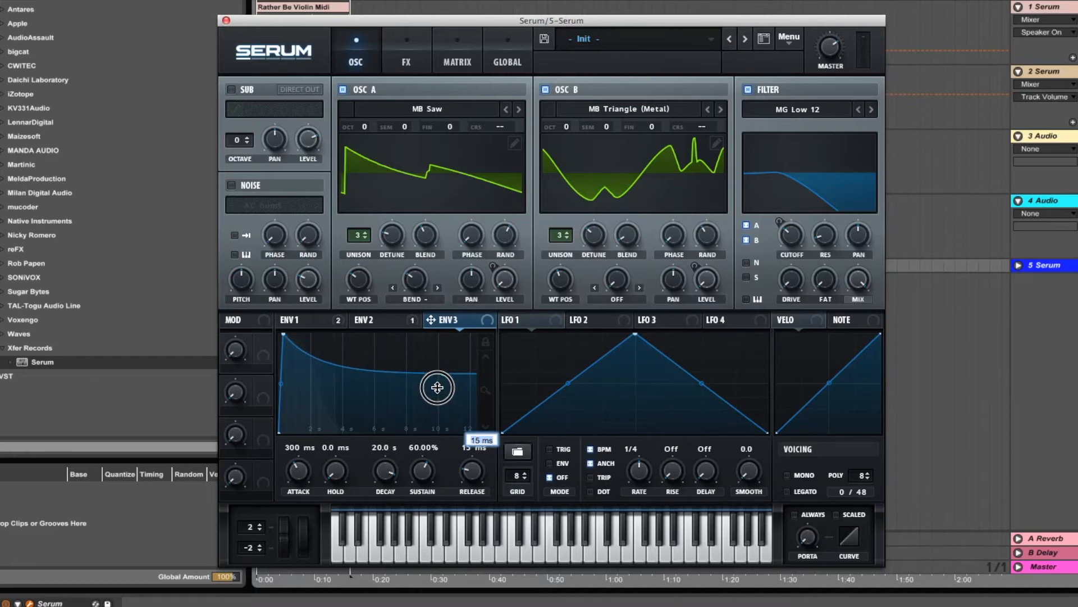
{"action": "left_click_drag", "start_coordinate": [484, 387], "coordinate": [479, 428]}
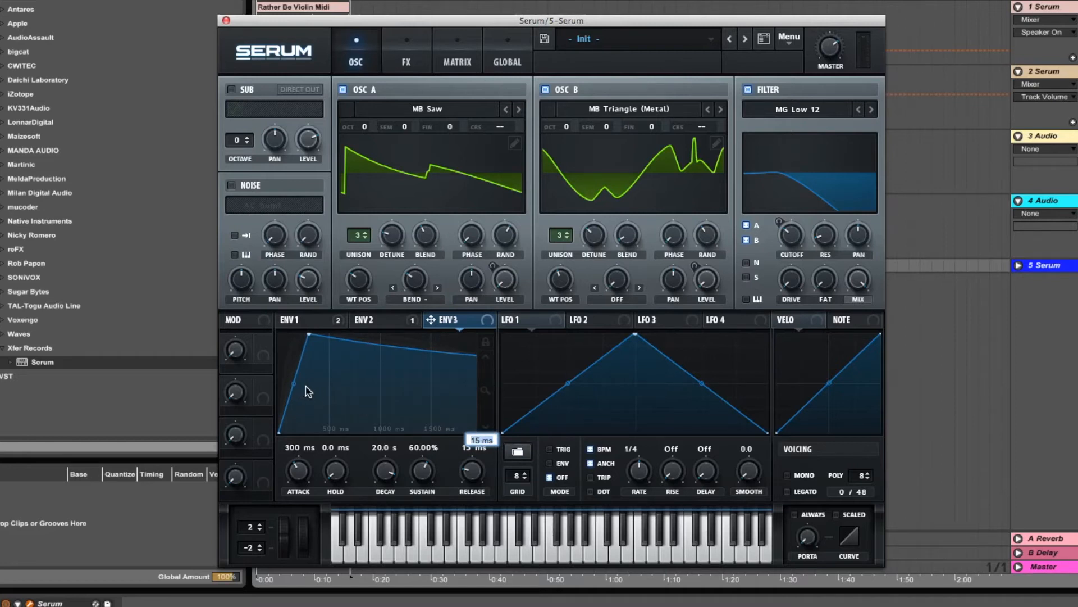
{"action": "left_click_drag", "start_coordinate": [293, 384], "coordinate": [294, 357]}
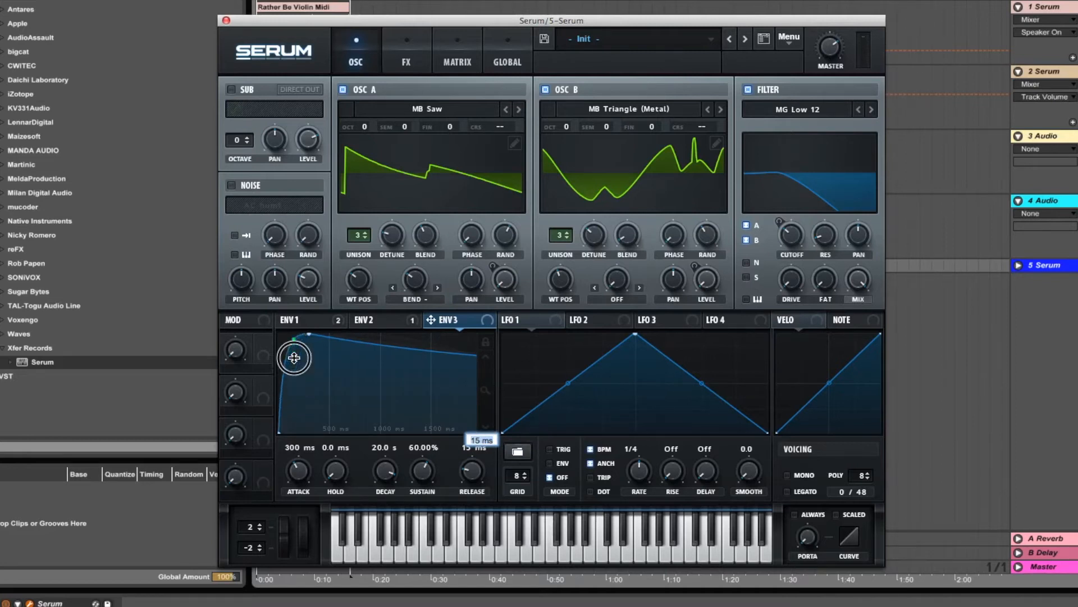
- Map envelope 3 to the fine tuning of oscillators A and B
{"action": "left_click_drag", "start_coordinate": [480, 387], "coordinate": [472, 418]}
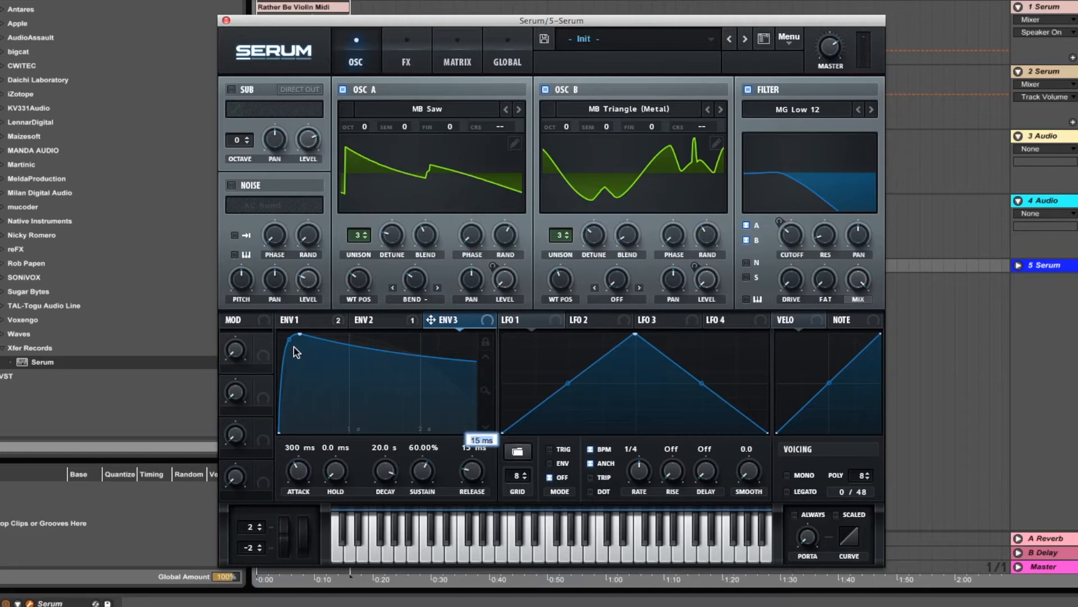
{"action": "left_click_drag", "start_coordinate": [480, 390], "coordinate": [481, 423]}
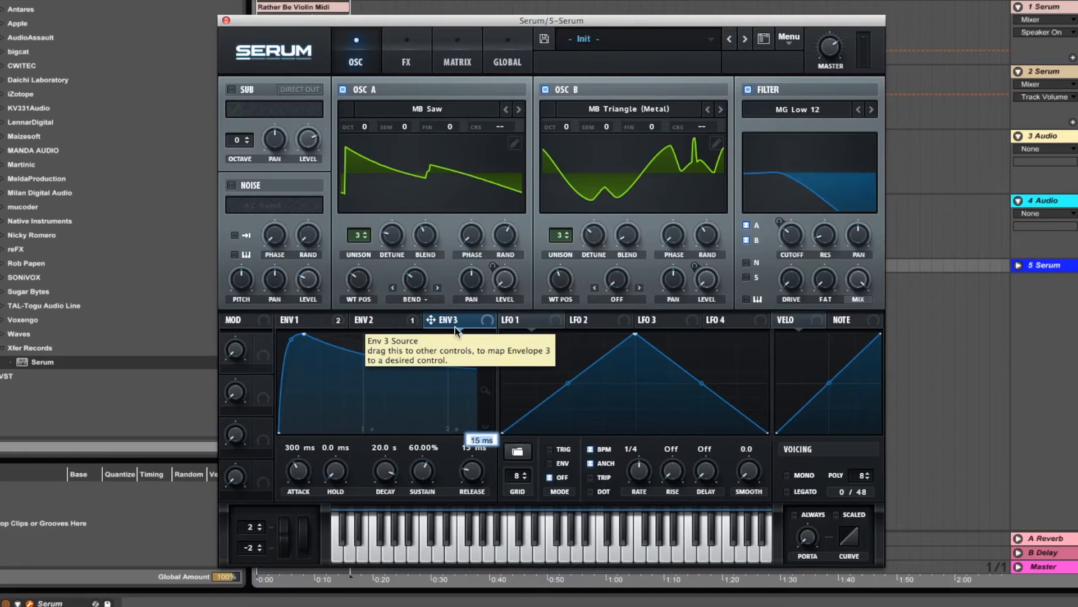
{"action": "left_click_drag", "start_coordinate": [484, 325], "coordinate": [453, 130]}
{"action": "left_click_drag", "start_coordinate": [487, 319], "coordinate": [452, 126]}
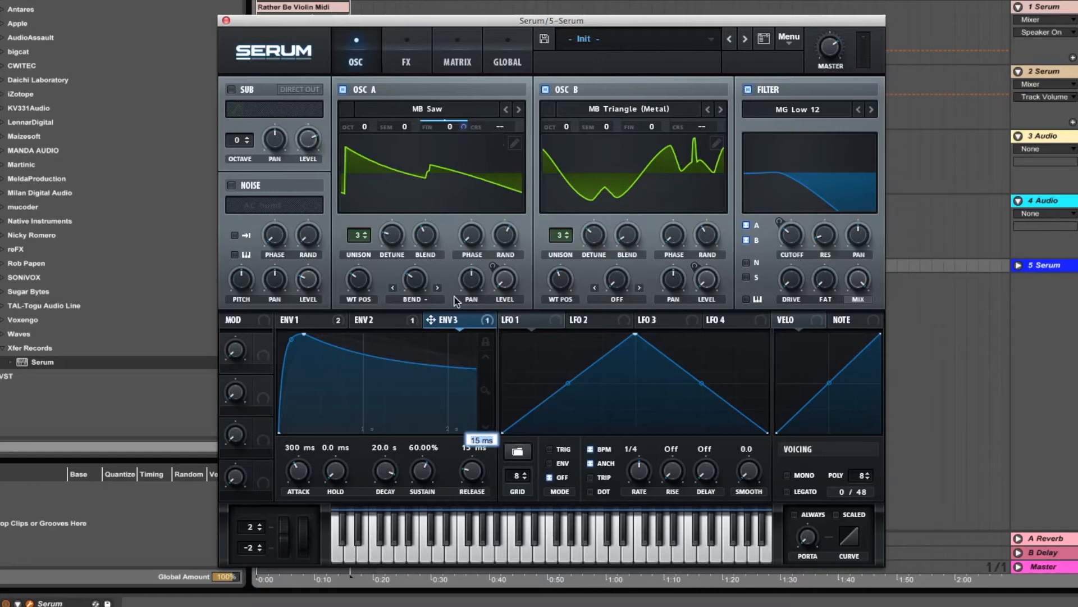
{"action": "left_click_drag", "start_coordinate": [487, 321], "coordinate": [651, 127]}
- Lower oscillator A's fine tuning to -100
{"action": "mouse_move", "coordinate": [466, 128]}
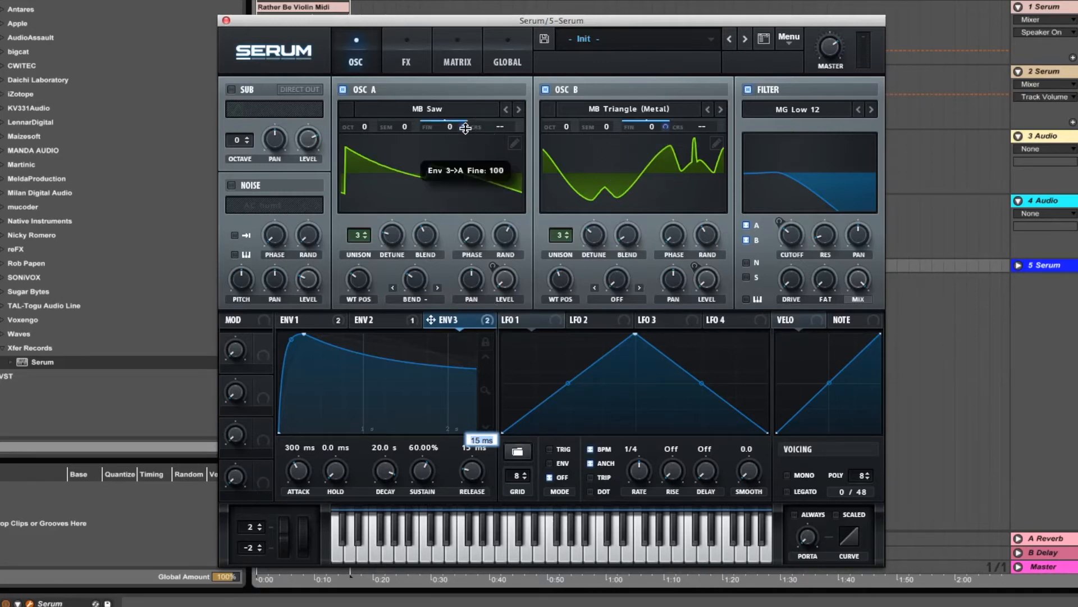
{"action": "scroll", "coordinate": [466, 128], "scroll_direction": "down", "scroll_amount": 5}
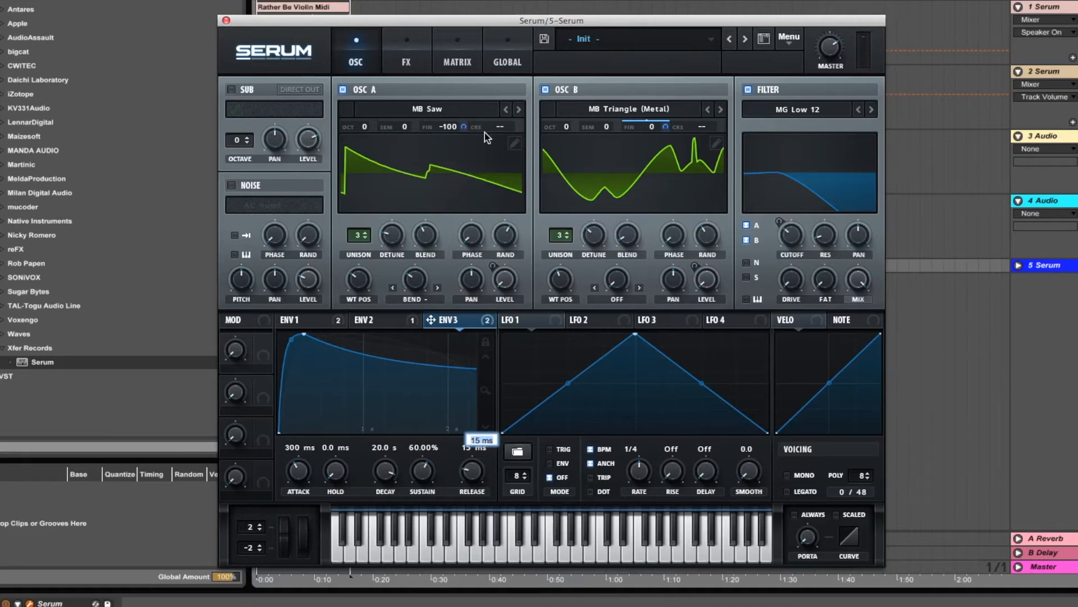
- Make envelope 3's modulations of A Fine and B Fine unidirectional in the modulation matrix
{"action": "left_click", "coordinate": [459, 60]}
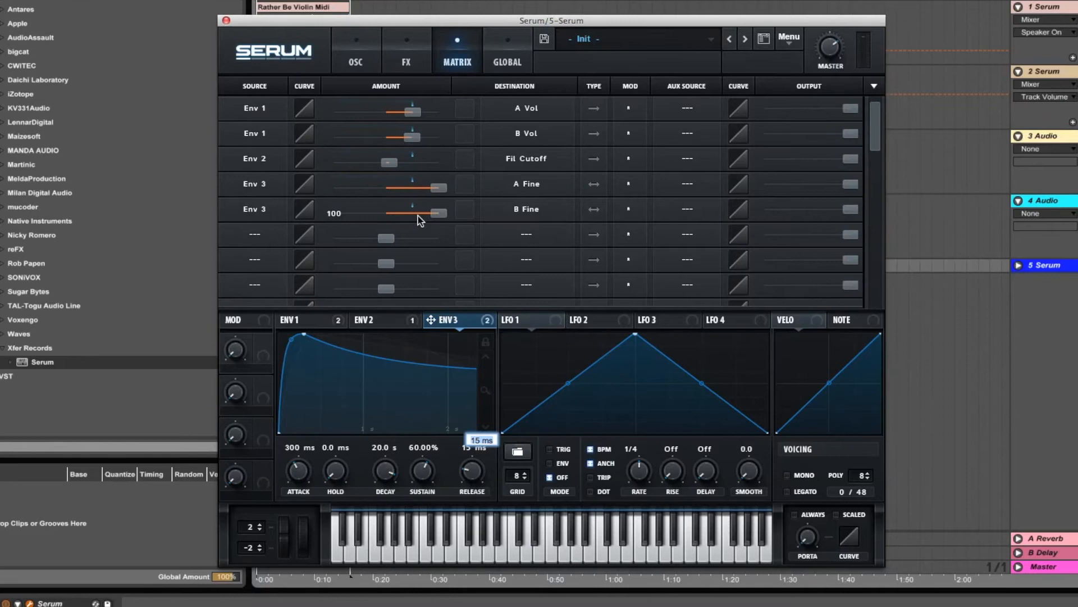
{"action": "left_click", "coordinate": [594, 186]}
{"action": "left_click", "coordinate": [595, 210]}
- Reduce envelope 3's A Fine and B Fine modulation amounts to slightly above zero and bow both modulation curves upward
{"action": "left_click_drag", "start_coordinate": [441, 212], "coordinate": [387, 219]}
{"action": "left_click_drag", "start_coordinate": [393, 212], "coordinate": [387, 241]}
{"action": "left_click_drag", "start_coordinate": [439, 194], "coordinate": [370, 193]}
{"action": "left_click_drag", "start_coordinate": [298, 190], "coordinate": [298, 150]}
{"action": "left_click_drag", "start_coordinate": [309, 205], "coordinate": [309, 170]}
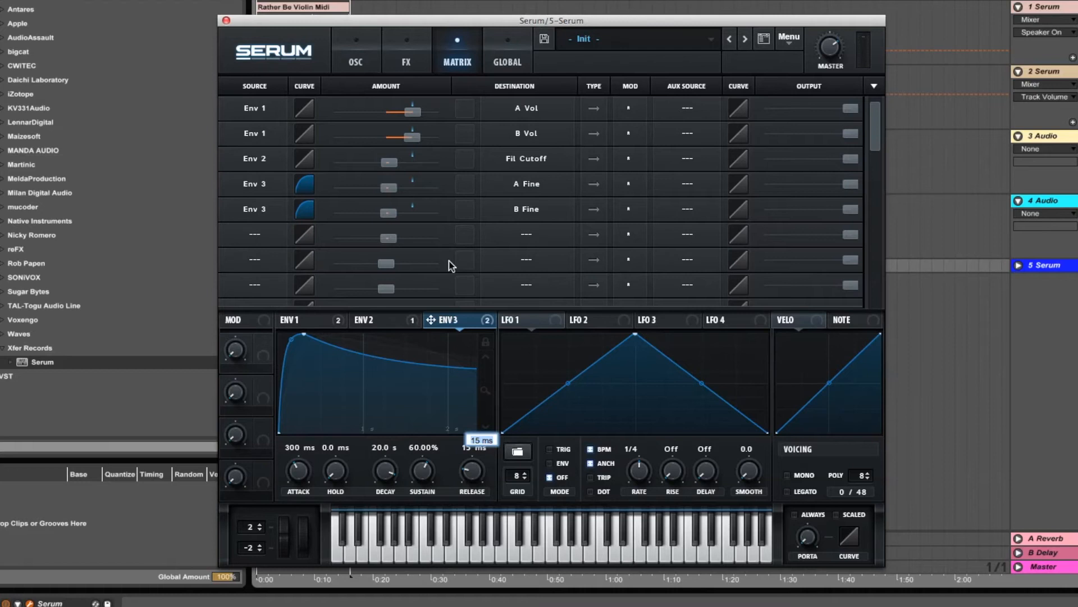
- Map LFO 1 to the fine tuning of oscillators A and B
{"action": "left_click", "coordinate": [370, 59]}
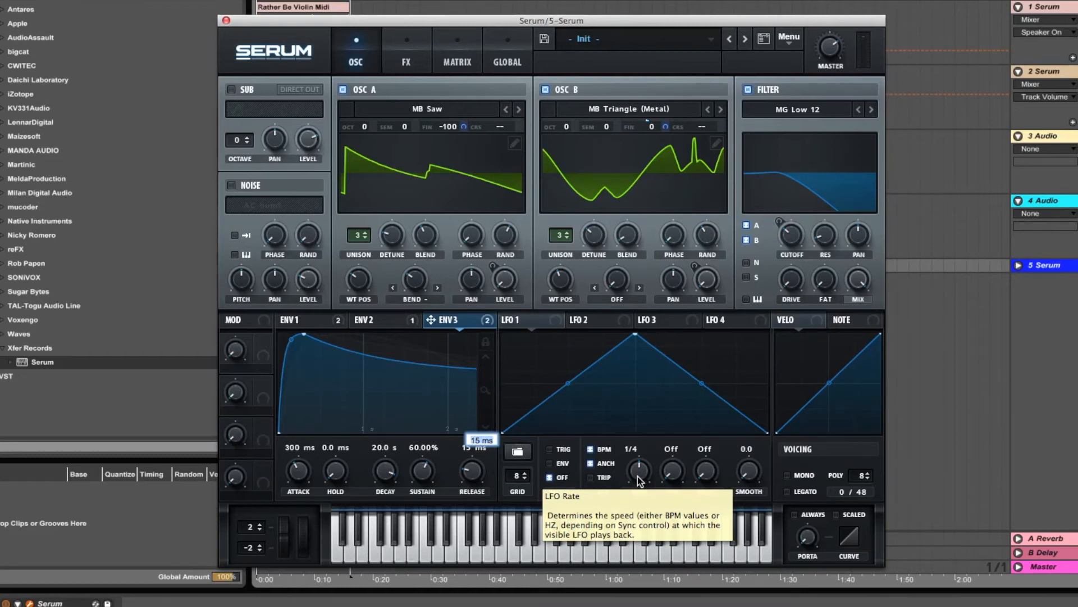
{"action": "left_click_drag", "start_coordinate": [558, 321], "coordinate": [465, 130]}
{"action": "left_click_drag", "start_coordinate": [562, 318], "coordinate": [667, 128]}
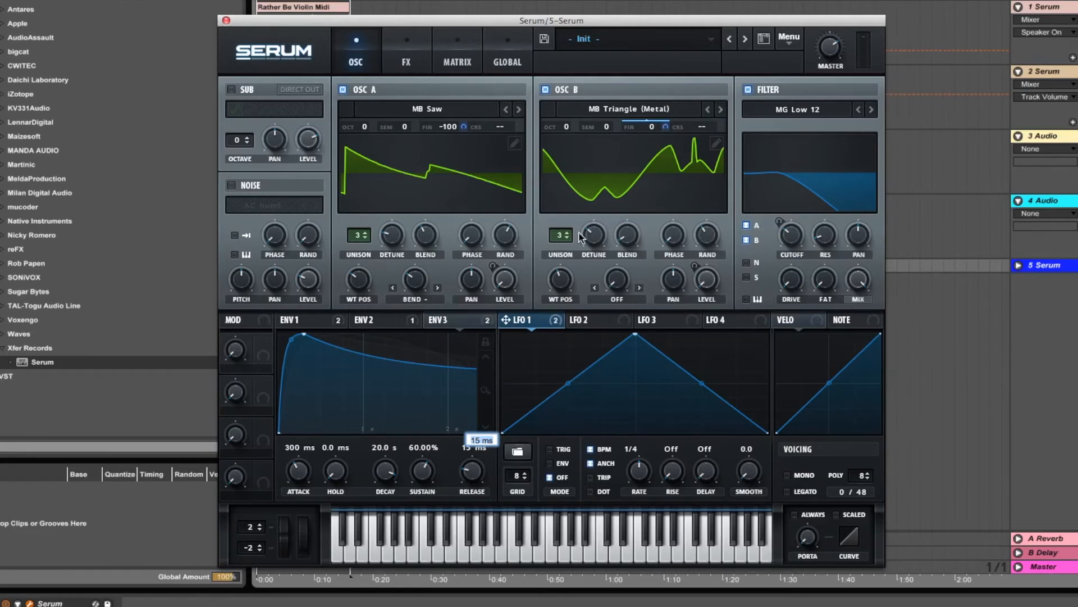
- Set LFO 2's rate to 1/16 and its rise to 1/4
{"action": "left_click", "coordinate": [596, 320]}
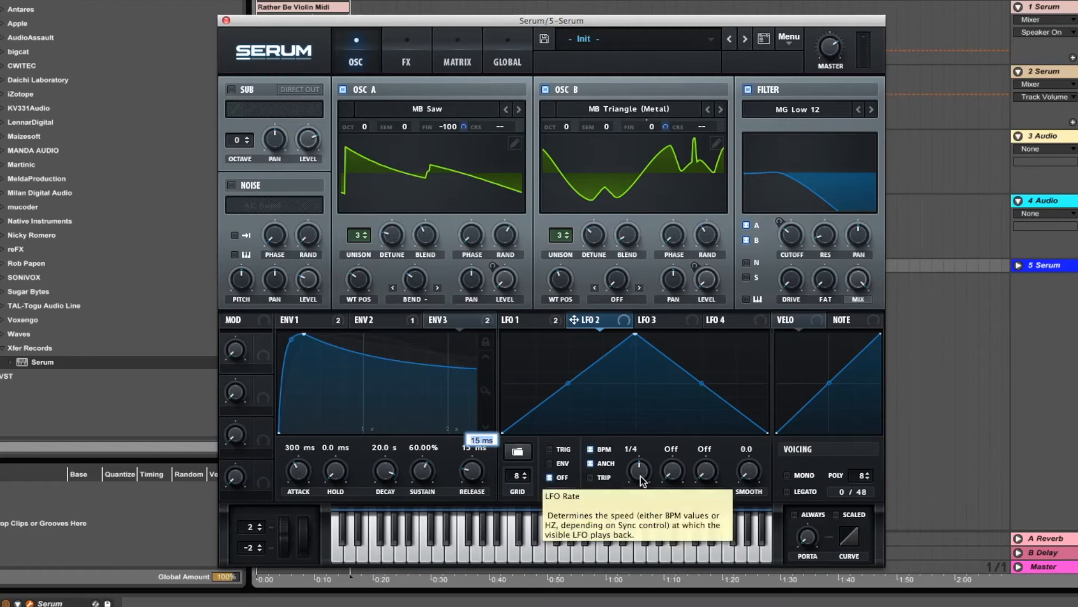
{"action": "left_click_drag", "start_coordinate": [643, 481], "coordinate": [649, 456]}
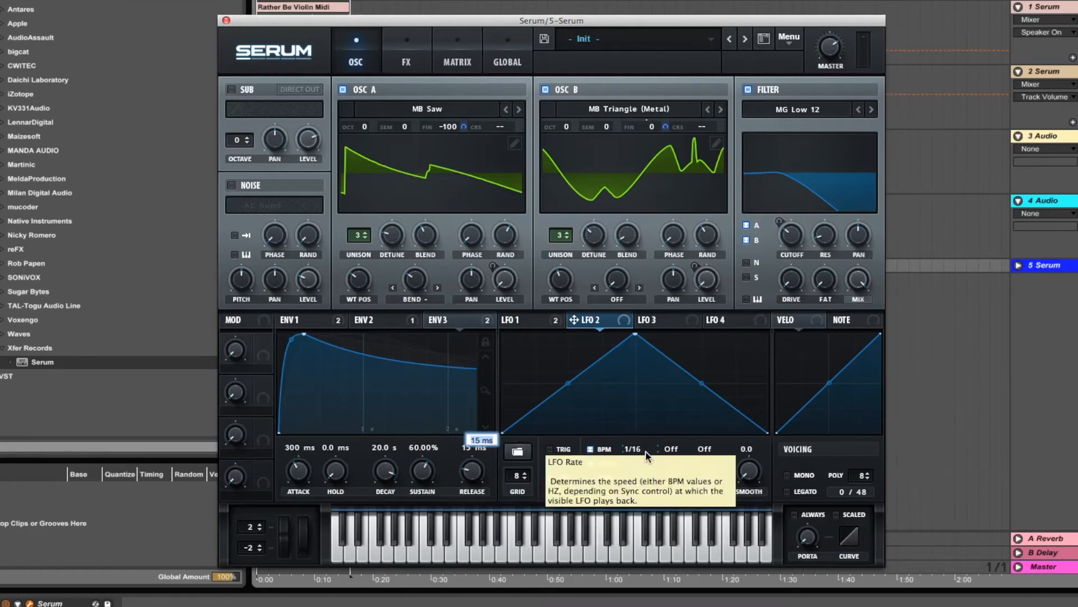
{"action": "left_click_drag", "start_coordinate": [679, 467], "coordinate": [684, 390]}
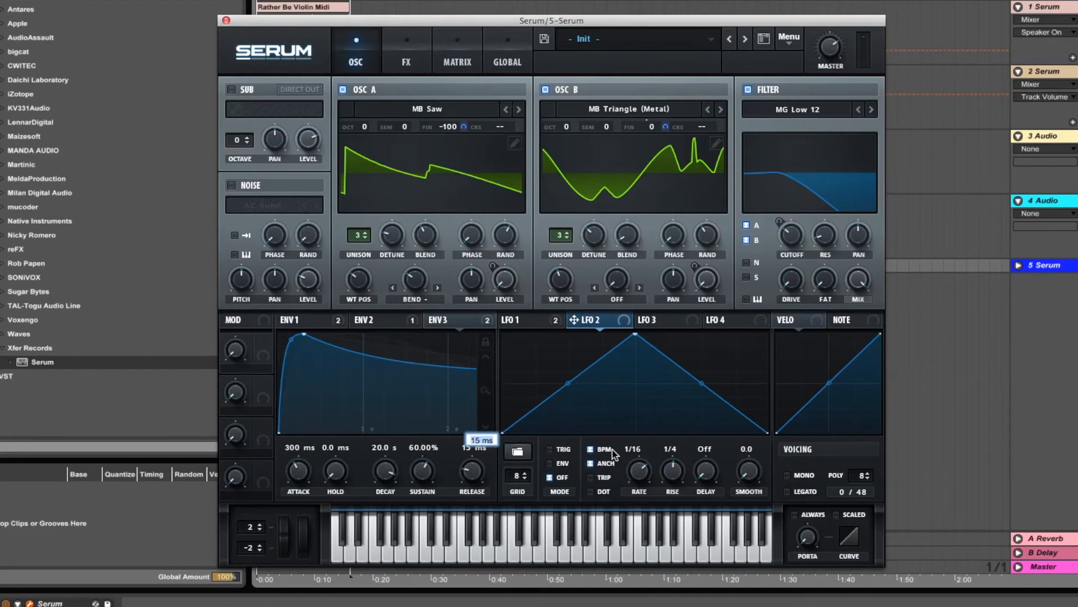
- Lower the triangle peak of LFO 3 to near the baseline
{"action": "left_click", "coordinate": [672, 323]}
{"action": "left_click_drag", "start_coordinate": [634, 337], "coordinate": [636, 425]}
- Move LFO 2's peak later in the cycle and down to about a quarter height, and bow its rising curve upward
{"action": "left_click", "coordinate": [601, 320]}
{"action": "left_click_drag", "start_coordinate": [641, 344], "coordinate": [735, 406]}
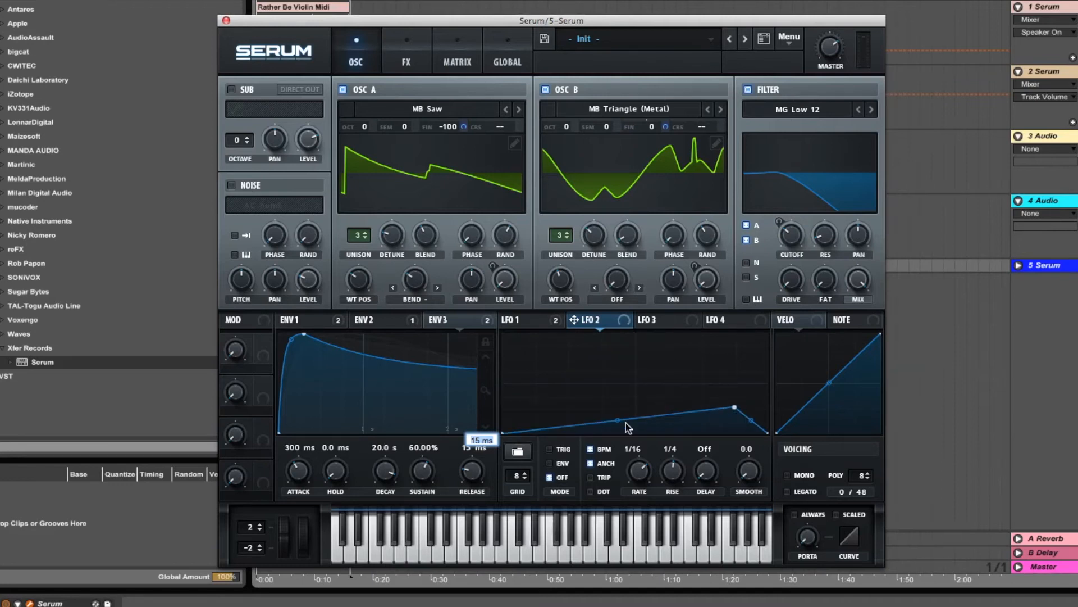
{"action": "left_click_drag", "start_coordinate": [619, 421], "coordinate": [623, 399]}
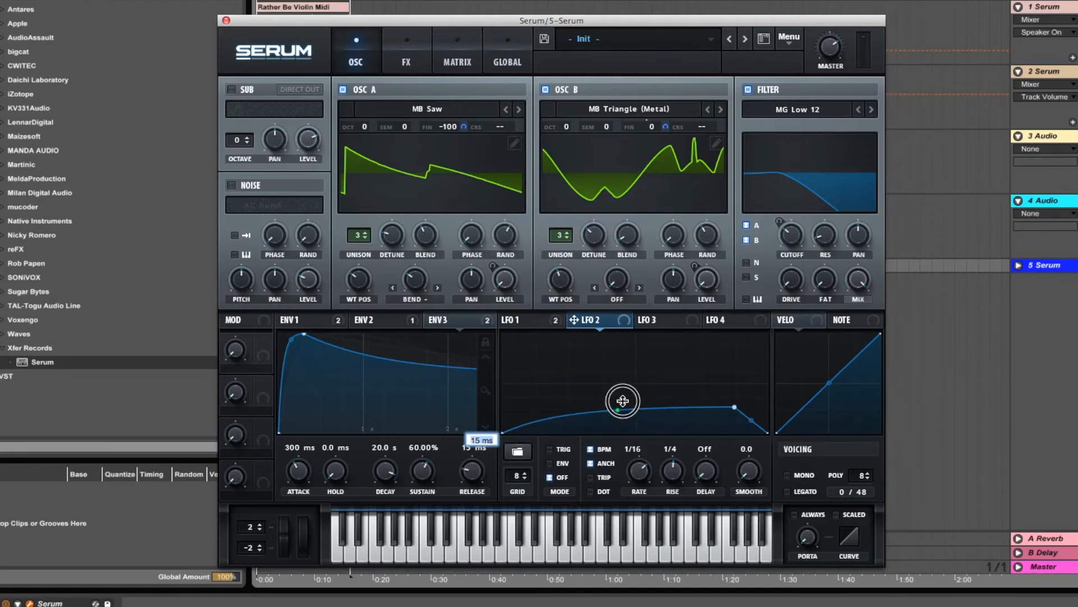
- Nudge LFO 3's low peak slightly upward, and set its rate to 1/8 and its rise to 1/4
{"action": "left_click", "coordinate": [665, 320]}
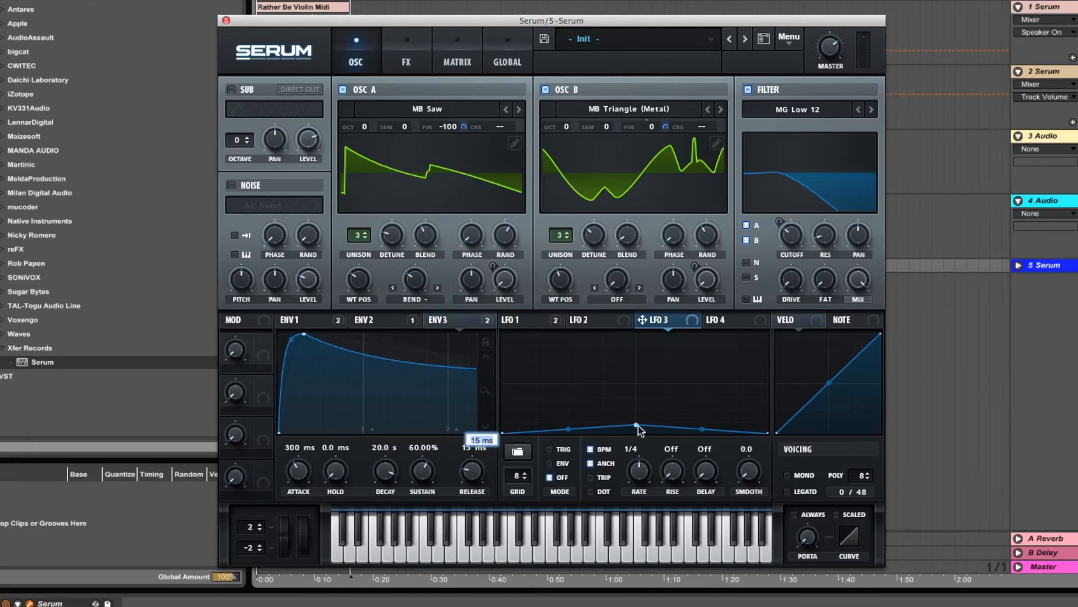
{"action": "left_click_drag", "start_coordinate": [636, 426], "coordinate": [635, 423]}
{"action": "left_click_drag", "start_coordinate": [632, 469], "coordinate": [664, 381]}
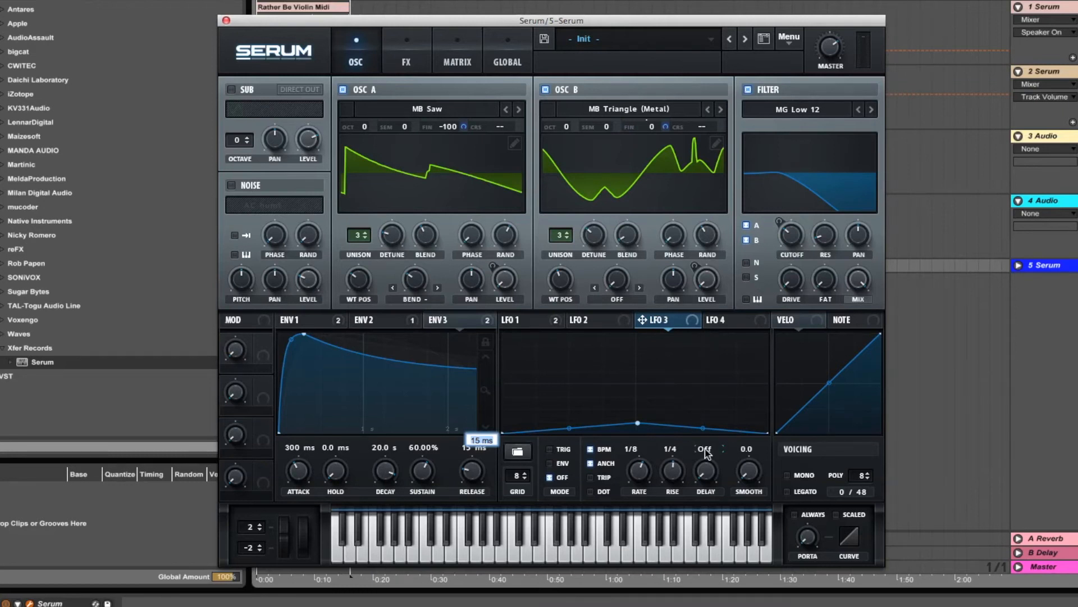
- Map the Note source to the filter cutoff with a small positive amount
{"action": "left_click_drag", "start_coordinate": [873, 326], "coordinate": [874, 330]}
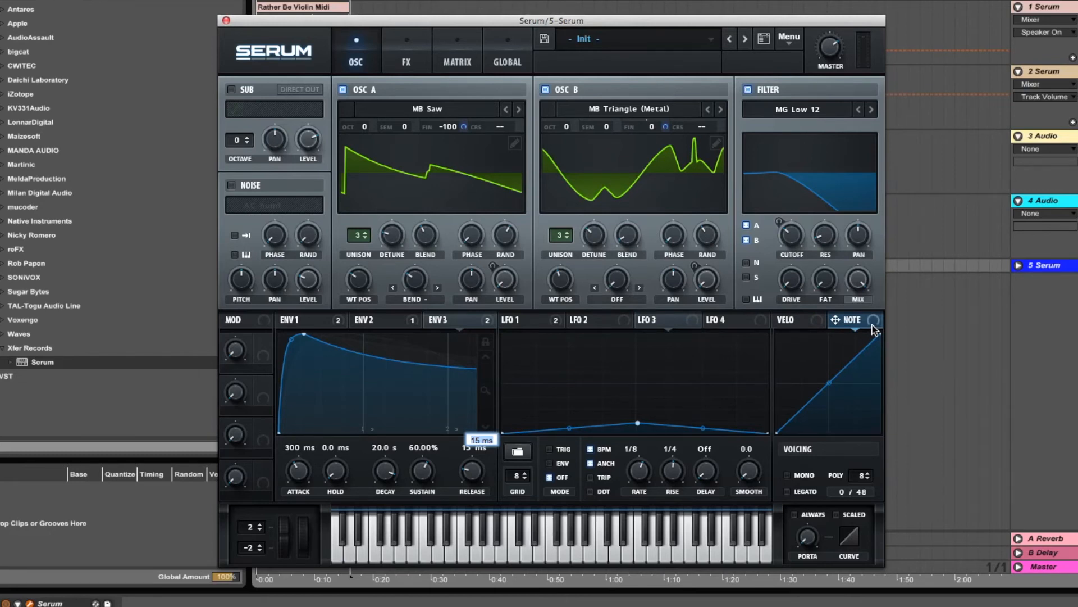
{"action": "left_click_drag", "start_coordinate": [873, 326], "coordinate": [784, 274]}
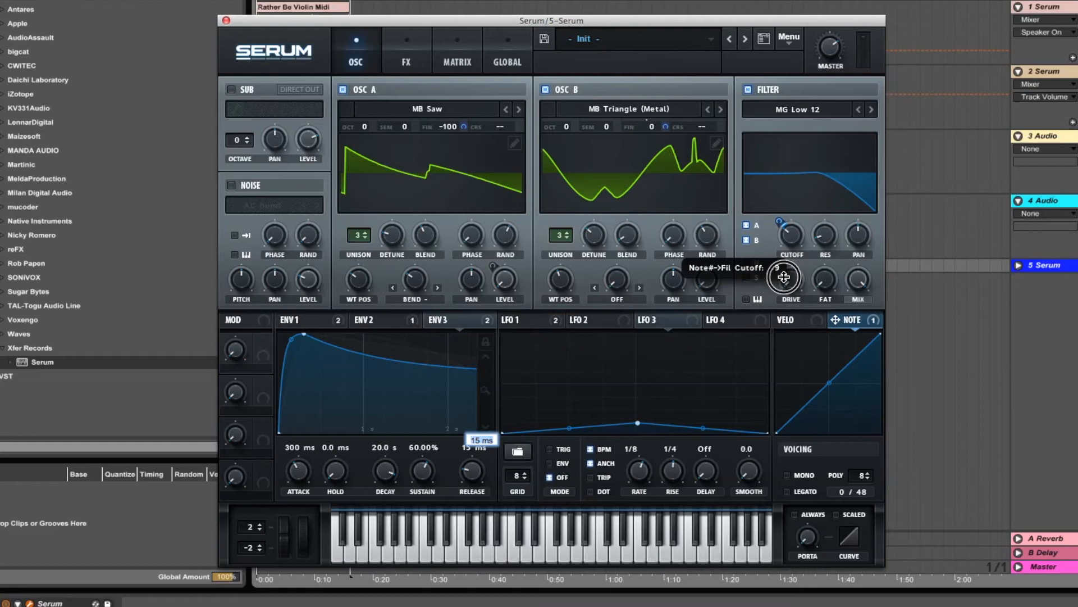
{"action": "left_click_drag", "start_coordinate": [784, 273], "coordinate": [785, 274]}
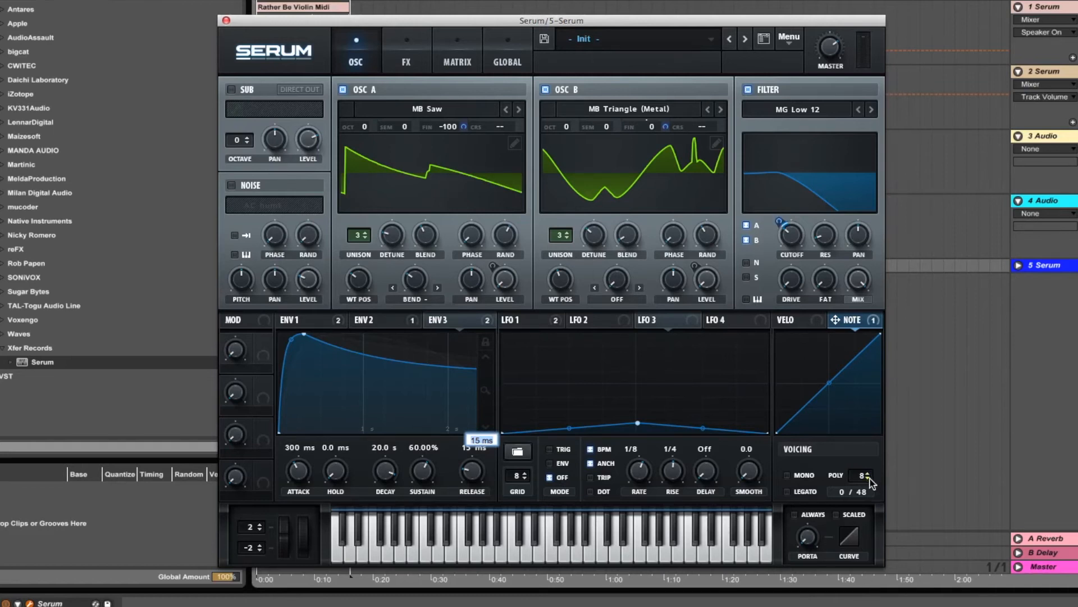
- Set the polyphony to 4 voices
{"action": "mouse_move", "coordinate": [869, 482]}
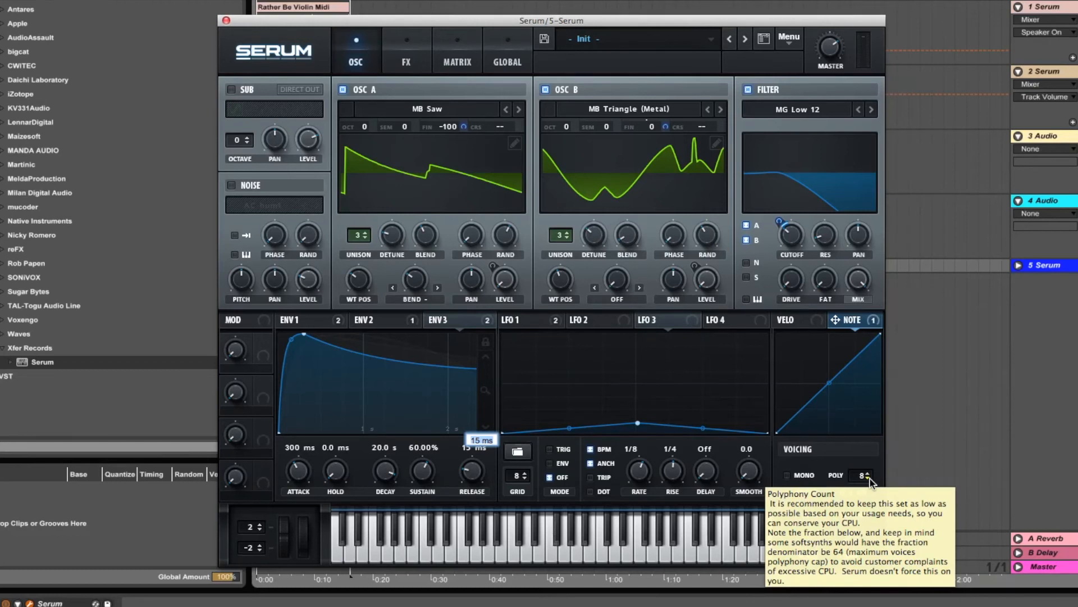
{"action": "left_click", "coordinate": [869, 479]}
{"action": "left_click", "coordinate": [870, 479]}
{"action": "left_click", "coordinate": [870, 481]}
{"action": "left_click", "coordinate": [868, 478]}
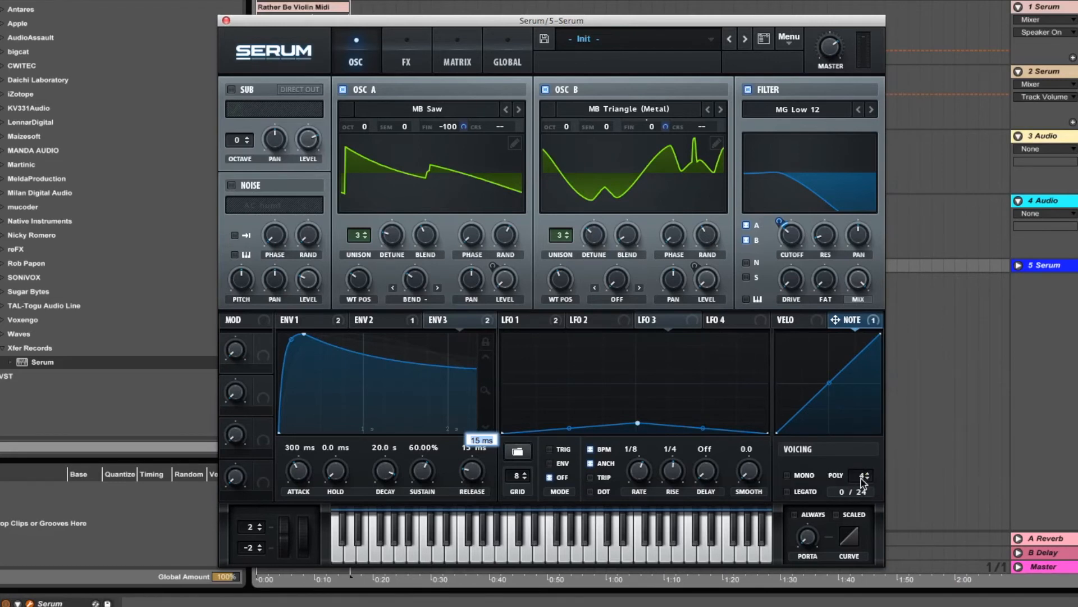
- Set up scaled portamento with a slightly raised glide time and an upward-bowed curve
{"action": "mouse_move", "coordinate": [864, 483]}
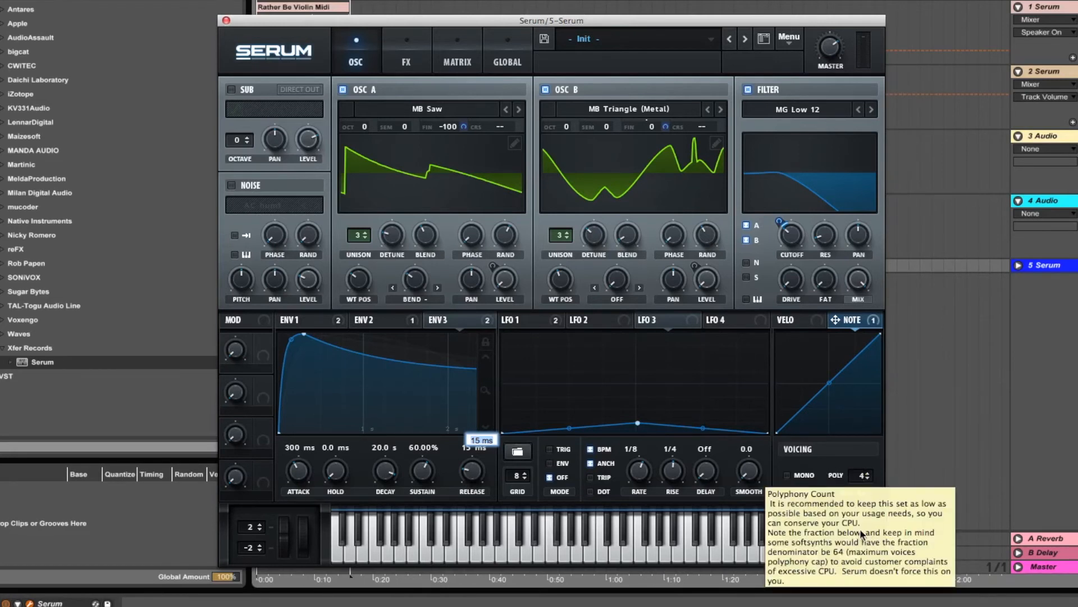
{"action": "left_click_drag", "start_coordinate": [849, 540], "coordinate": [855, 492]}
{"action": "left_click_drag", "start_coordinate": [807, 537], "coordinate": [809, 497]}
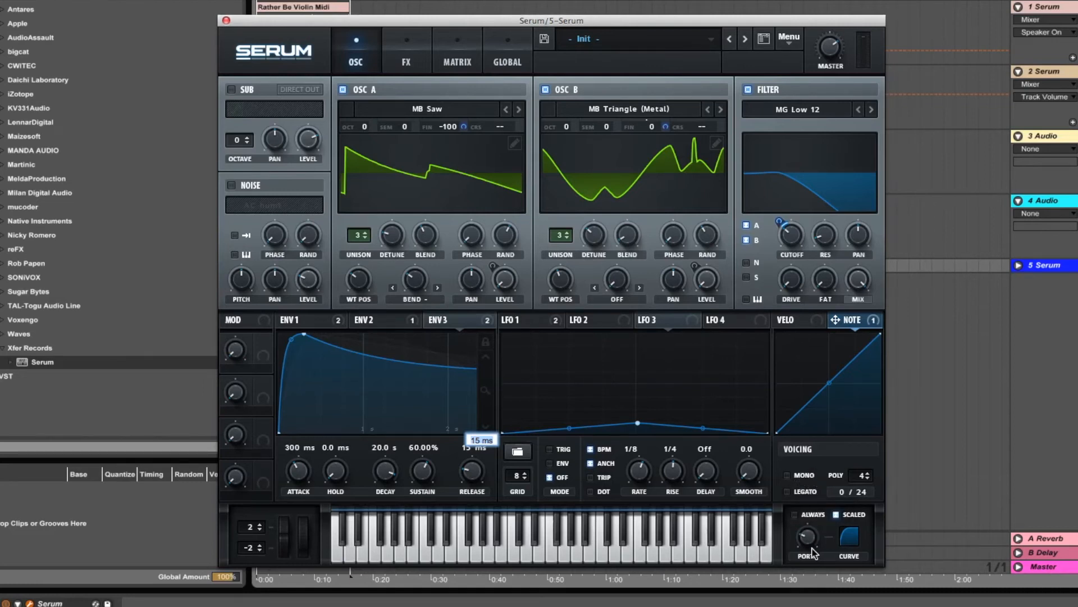
- Reduce LFO 1's modulation amounts on A Fine and B Fine to slightly above zero in the modulation matrix
{"action": "left_click", "coordinate": [501, 64]}
{"action": "left_click", "coordinate": [459, 62]}
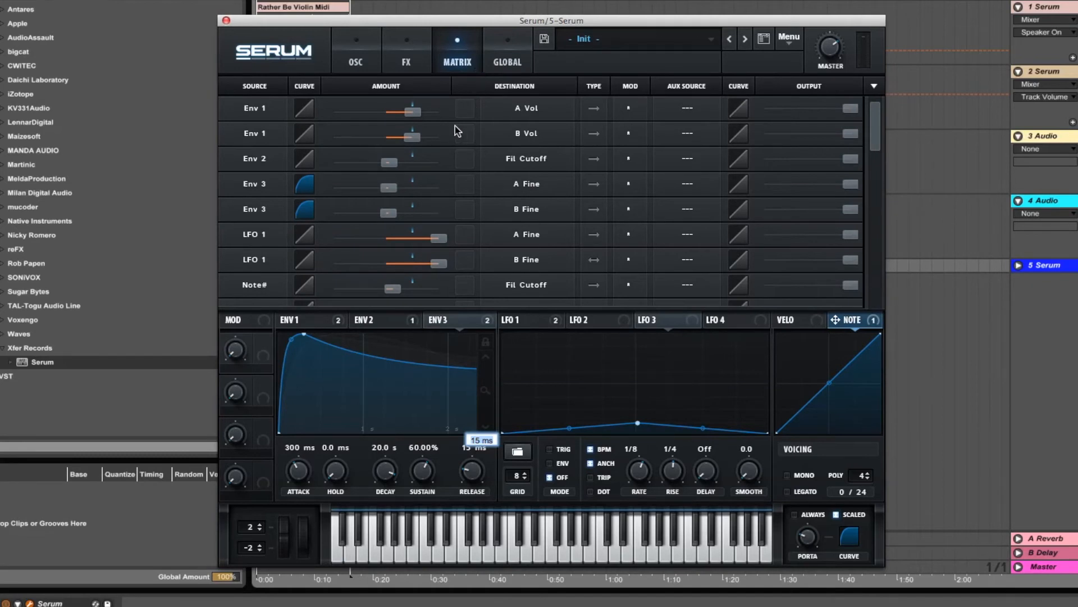
{"action": "scroll", "coordinate": [375, 227], "scroll_direction": "down", "scroll_amount": 3}
{"action": "scroll", "coordinate": [375, 227], "scroll_direction": "down", "scroll_amount": 1}
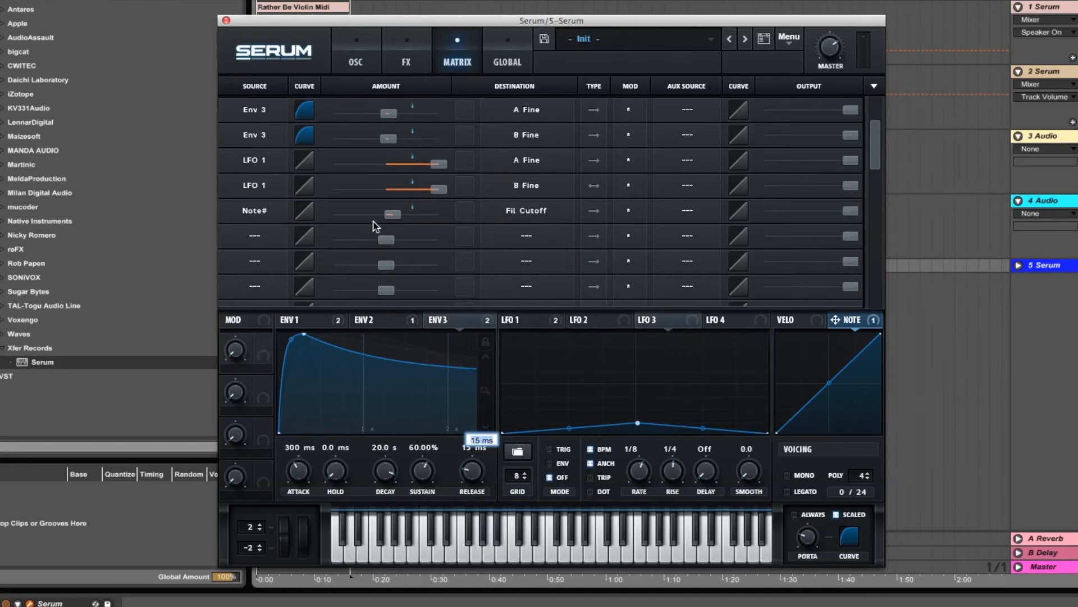
{"action": "left_click", "coordinate": [437, 165]}
{"action": "left_click_drag", "start_coordinate": [436, 165], "coordinate": [366, 167]}
{"action": "left_click_drag", "start_coordinate": [427, 193], "coordinate": [368, 188]}
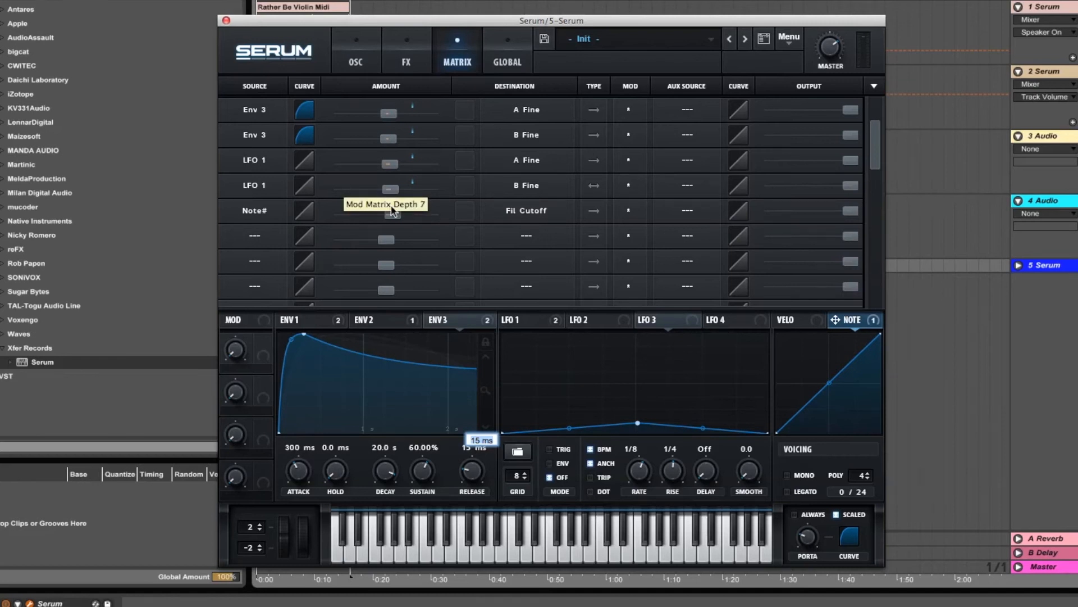
{"action": "scroll", "coordinate": [390, 206], "scroll_direction": "up", "scroll_amount": 3}
{"action": "scroll", "coordinate": [390, 209], "scroll_direction": "down", "scroll_amount": 5}
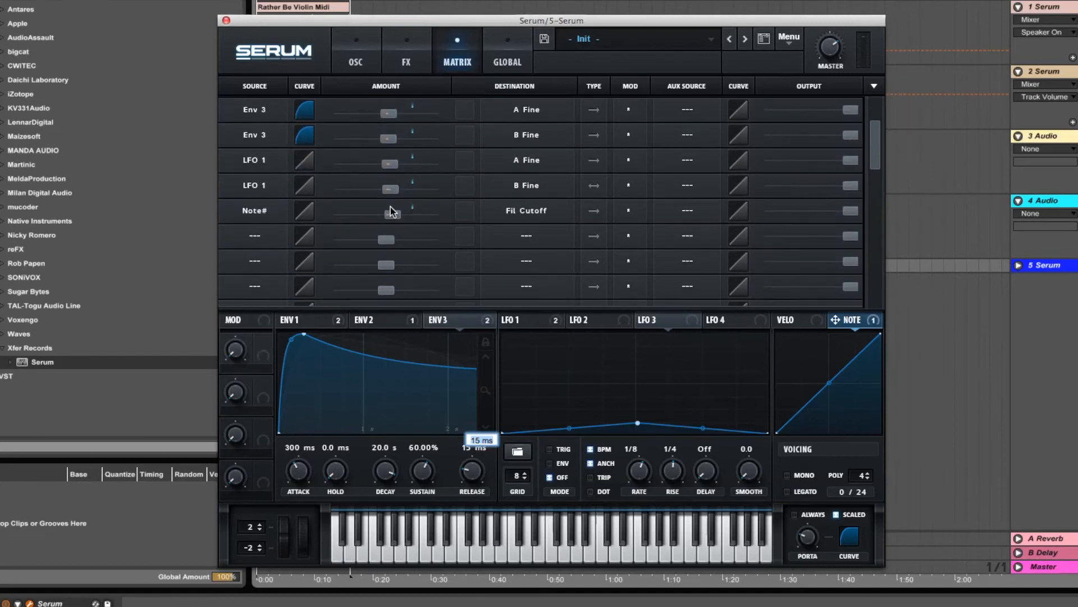
- Map LFO 3 to the fine tuning of oscillators B and A
{"action": "left_click", "coordinate": [377, 51]}
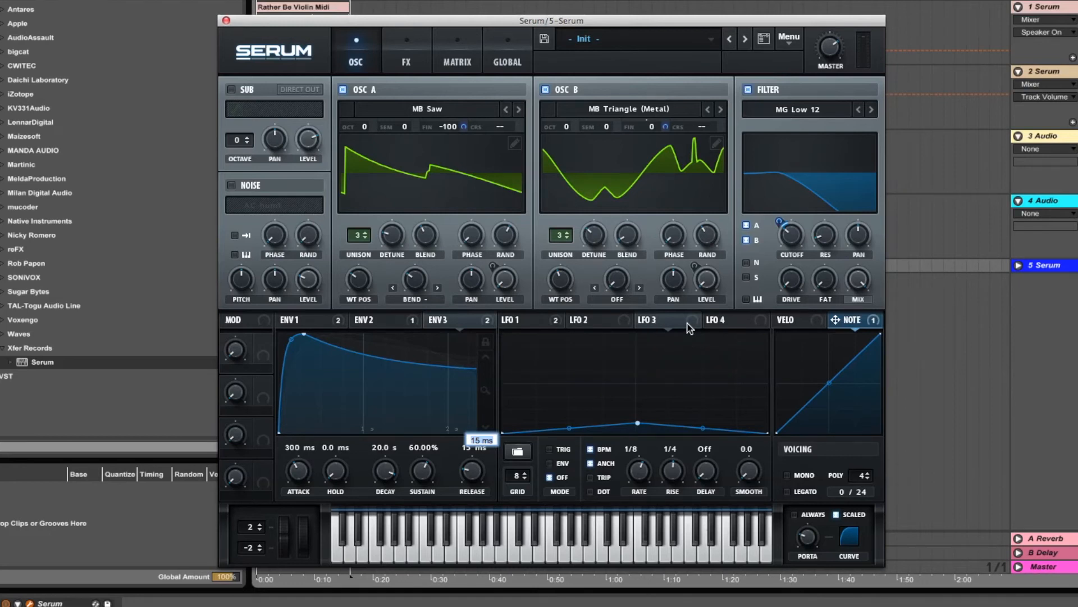
{"action": "left_click_drag", "start_coordinate": [690, 328], "coordinate": [667, 131]}
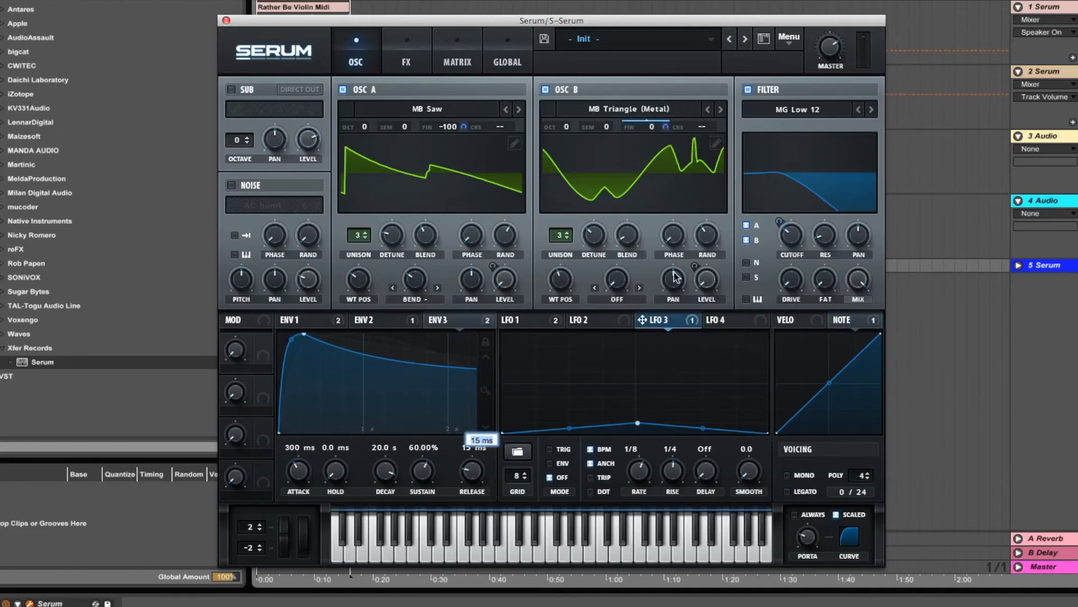
{"action": "left_click_drag", "start_coordinate": [688, 312], "coordinate": [468, 131]}
- Set oscillator A's fine tuning to 0 cents
{"action": "double_click", "coordinate": [455, 127]}
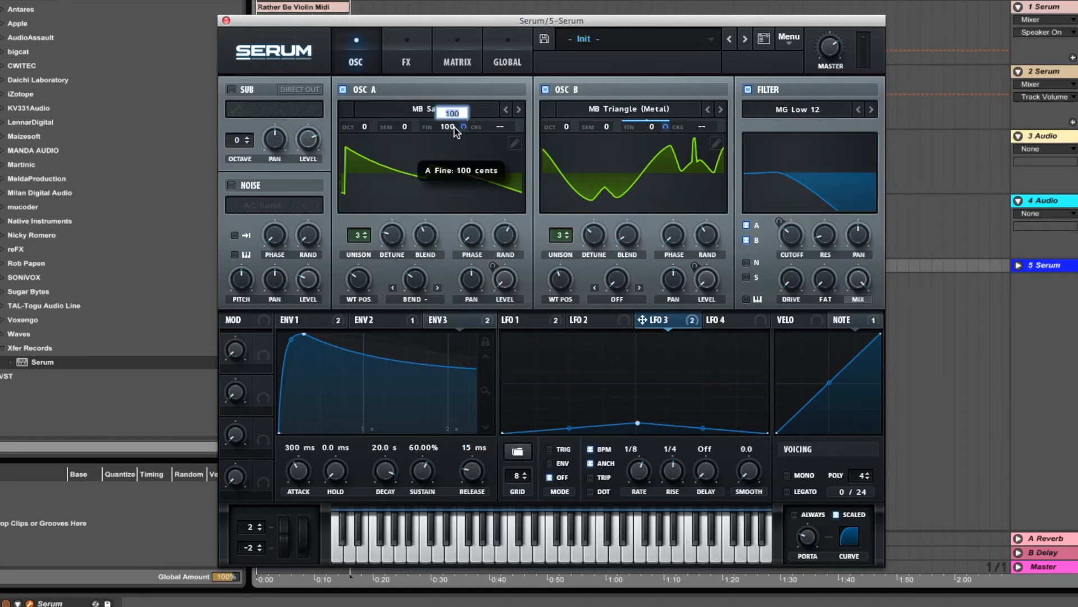
{"action": "type", "text": "d"}
{"action": "key", "text": "Return"}
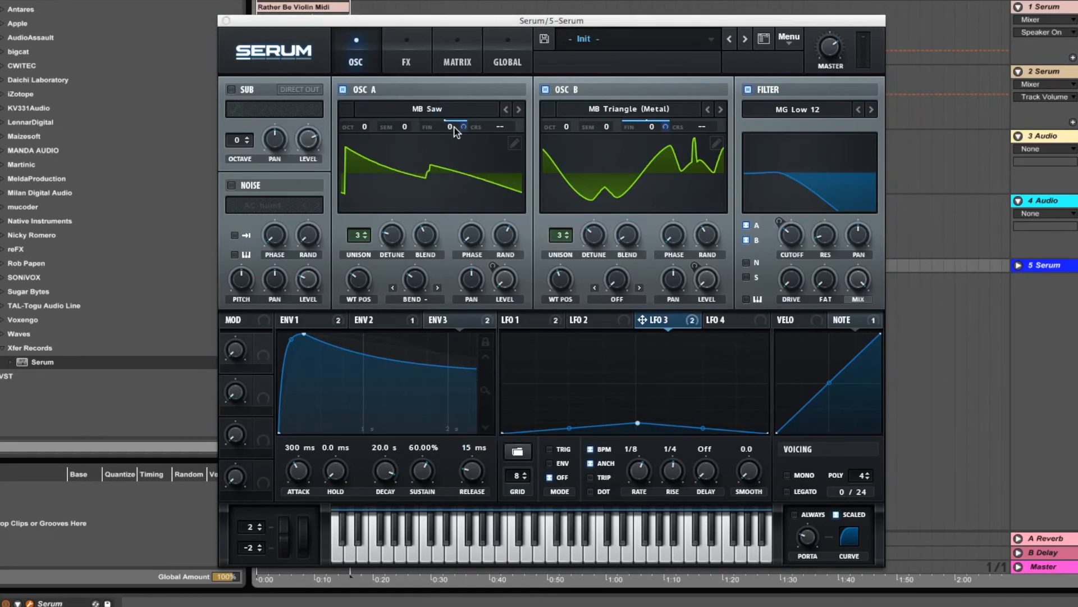
- Set LFO 3's modulation amounts on B Fine and A Fine to slightly below zero in the modulation matrix
{"action": "left_click", "coordinate": [457, 59]}
{"action": "scroll", "coordinate": [654, 258], "scroll_direction": "up", "scroll_amount": 4}
{"action": "left_click", "coordinate": [594, 122]}
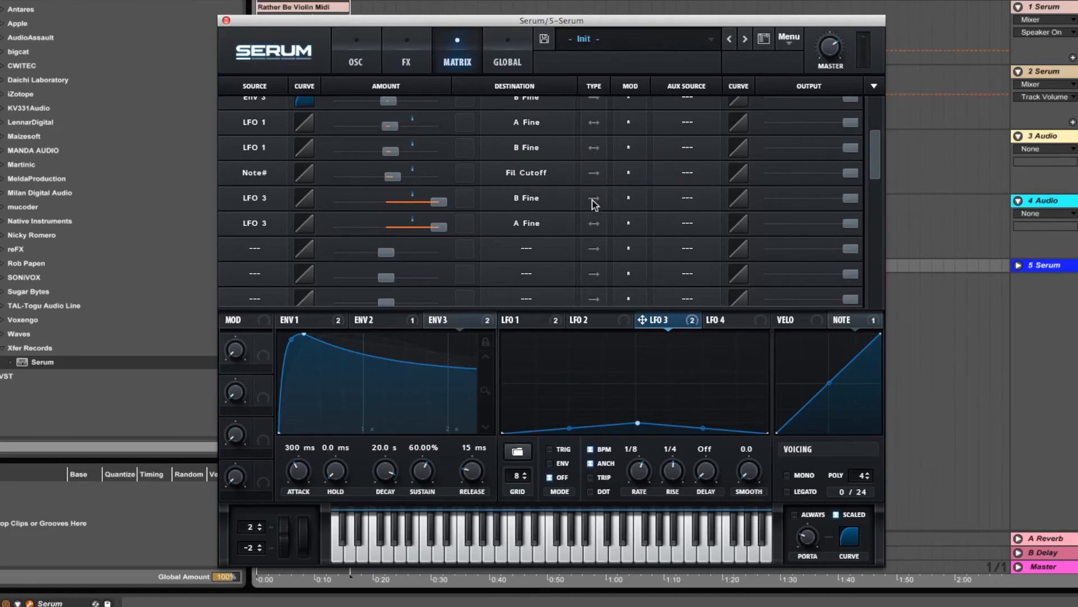
{"action": "mouse_move", "coordinate": [436, 200]}
{"action": "mouse_move", "coordinate": [446, 180]}
{"action": "left_click", "coordinate": [409, 204]}
{"action": "left_click_drag", "start_coordinate": [411, 206], "coordinate": [363, 207]}
{"action": "left_click_drag", "start_coordinate": [435, 231], "coordinate": [353, 232]}
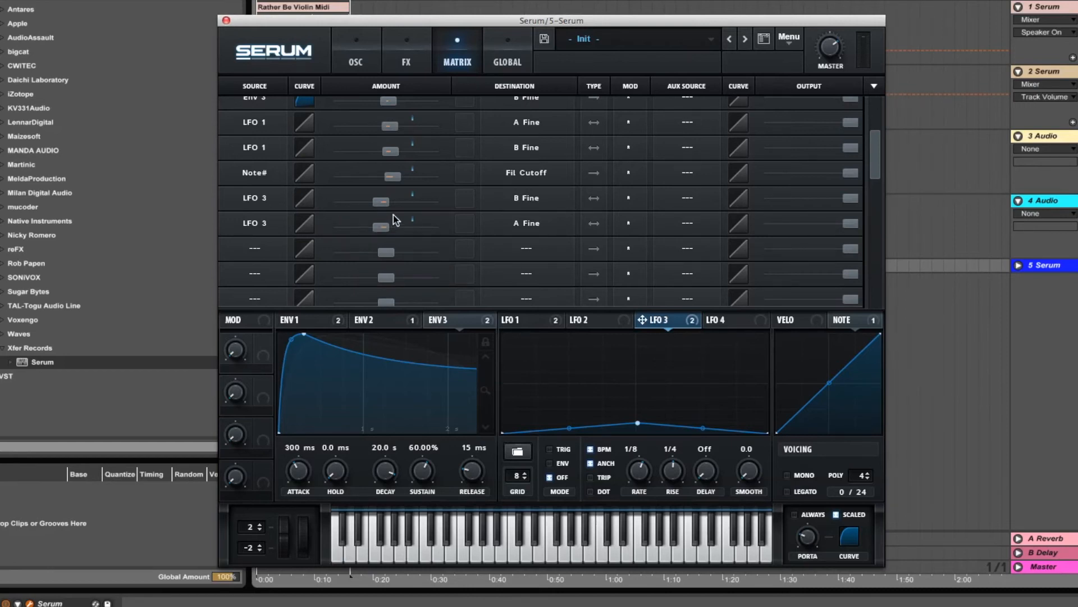
- Add a matrix routing from Chaos1 to LFO1 Rate with LFO 2 as its auxiliary source
{"action": "left_click", "coordinate": [264, 247]}
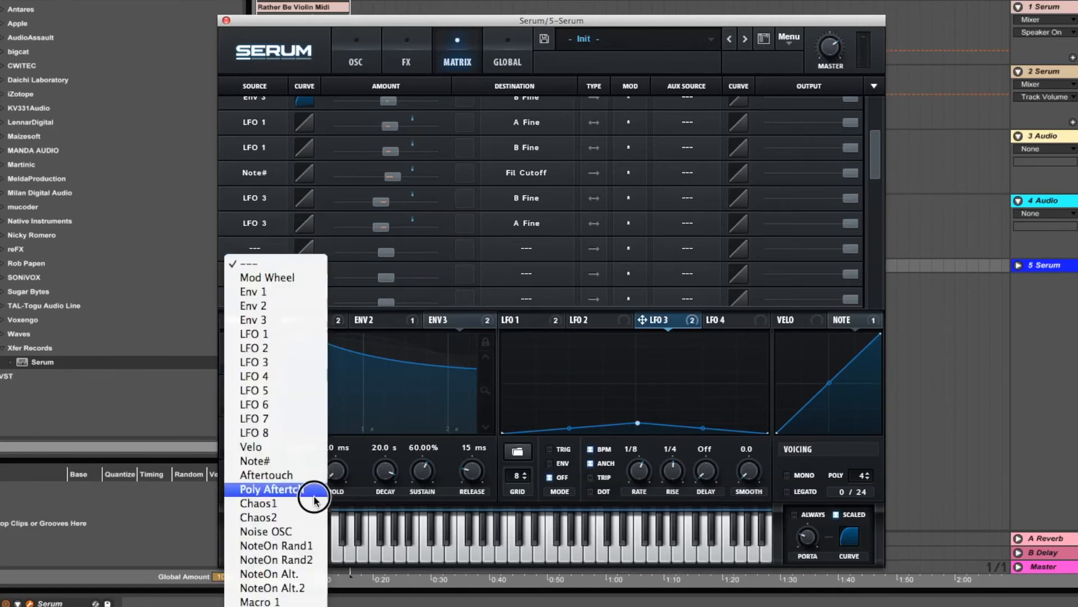
{"action": "left_click", "coordinate": [306, 502]}
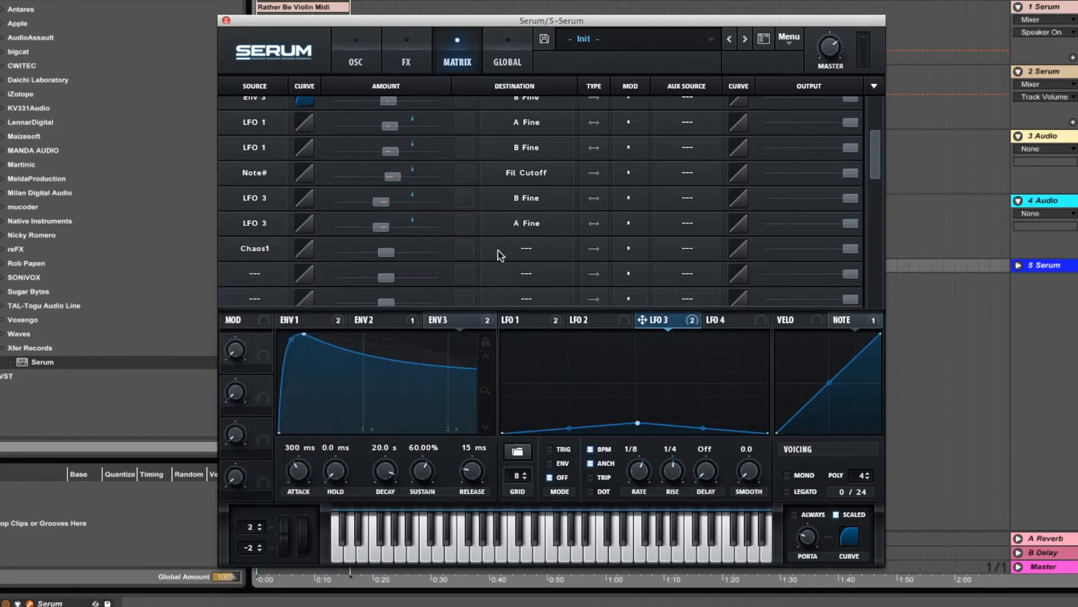
{"action": "left_click", "coordinate": [515, 250]}
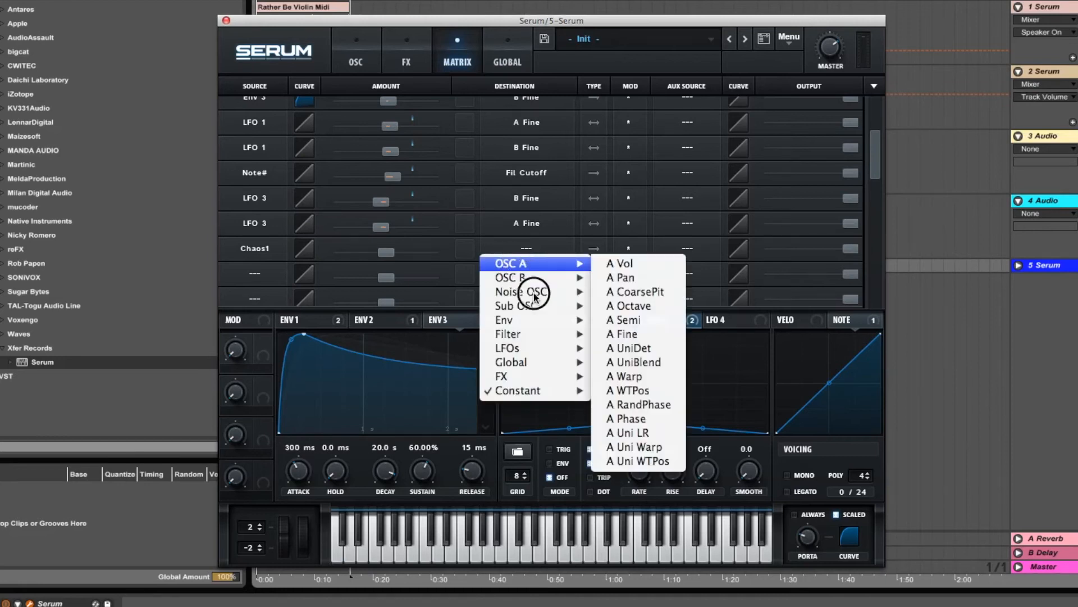
{"action": "mouse_move", "coordinate": [539, 333]}
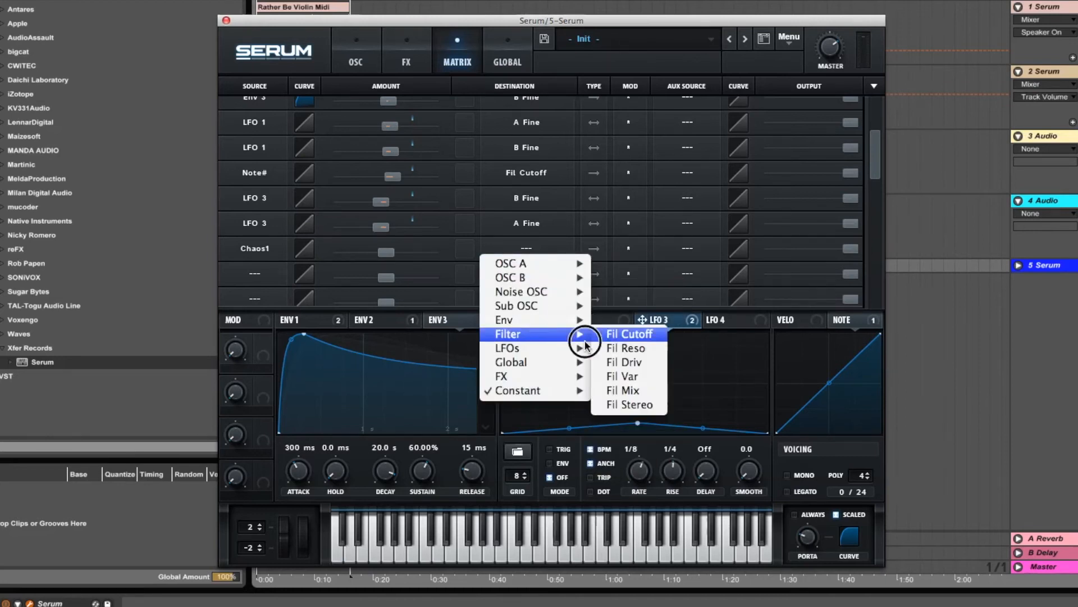
{"action": "mouse_move", "coordinate": [578, 348]}
{"action": "left_click", "coordinate": [623, 349]}
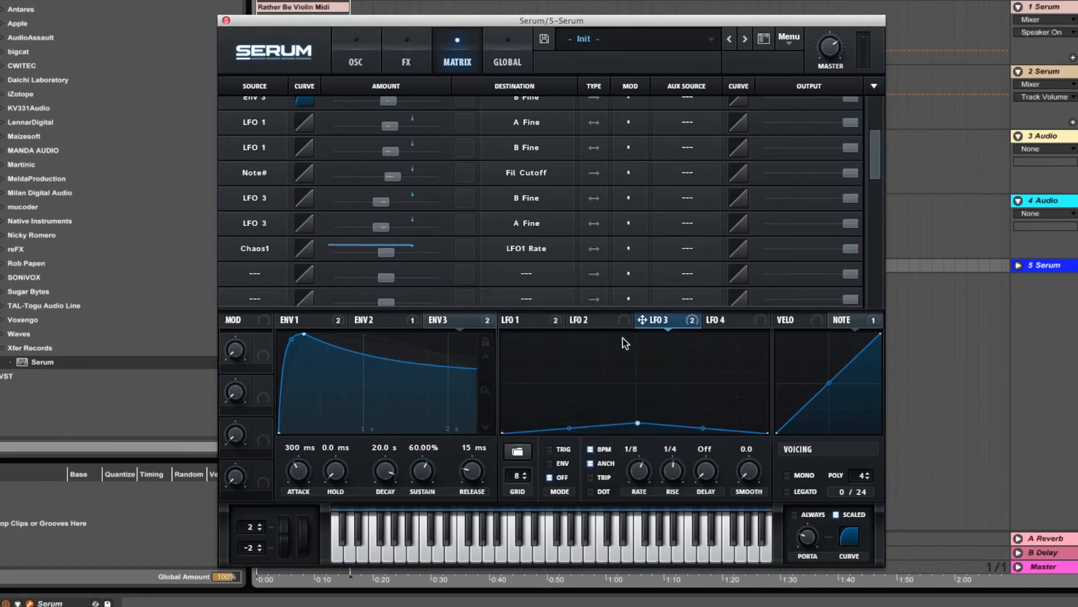
{"action": "left_click", "coordinate": [682, 250]}
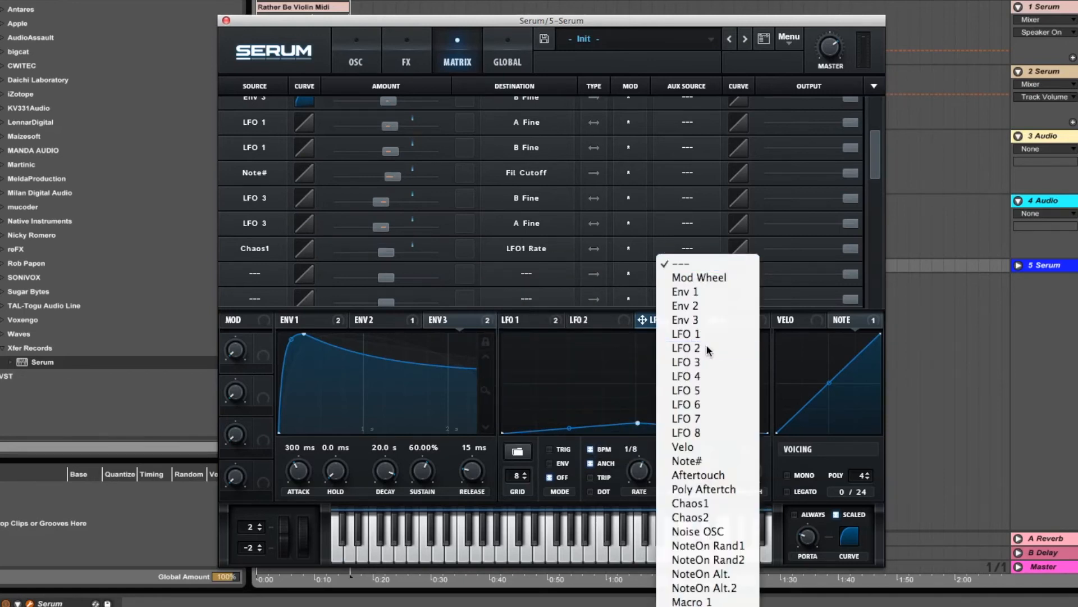
{"action": "left_click", "coordinate": [707, 348]}
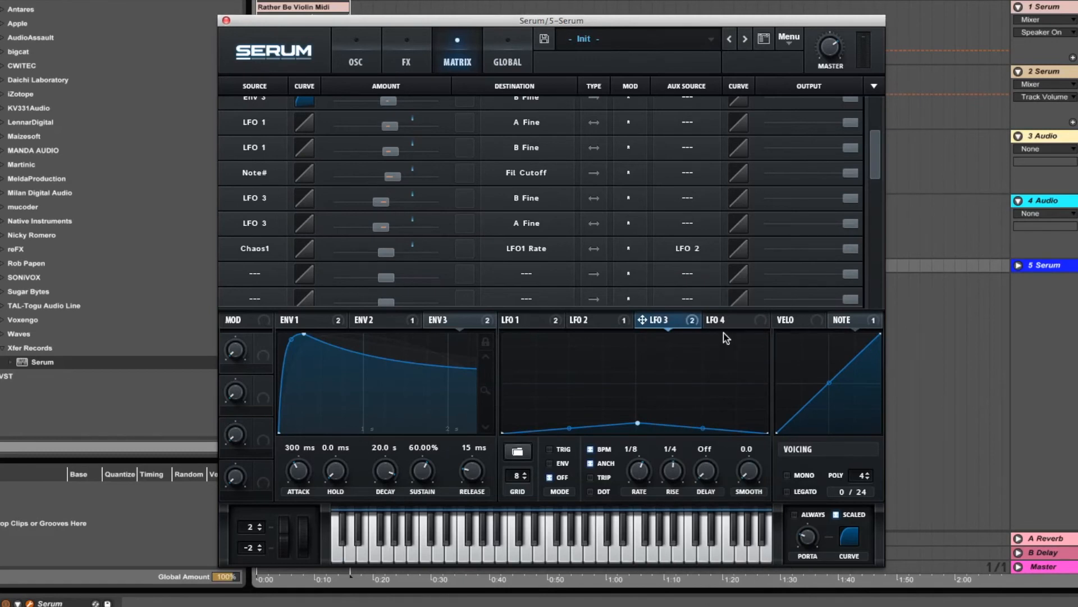
- Raise the Chaos1 amount on LFO1 Rate to about halfway up the positive range and set Chaos2 as source in the next two matrix rows
{"action": "left_click_drag", "start_coordinate": [386, 251], "coordinate": [424, 254]}
{"action": "left_click", "coordinate": [262, 274]}
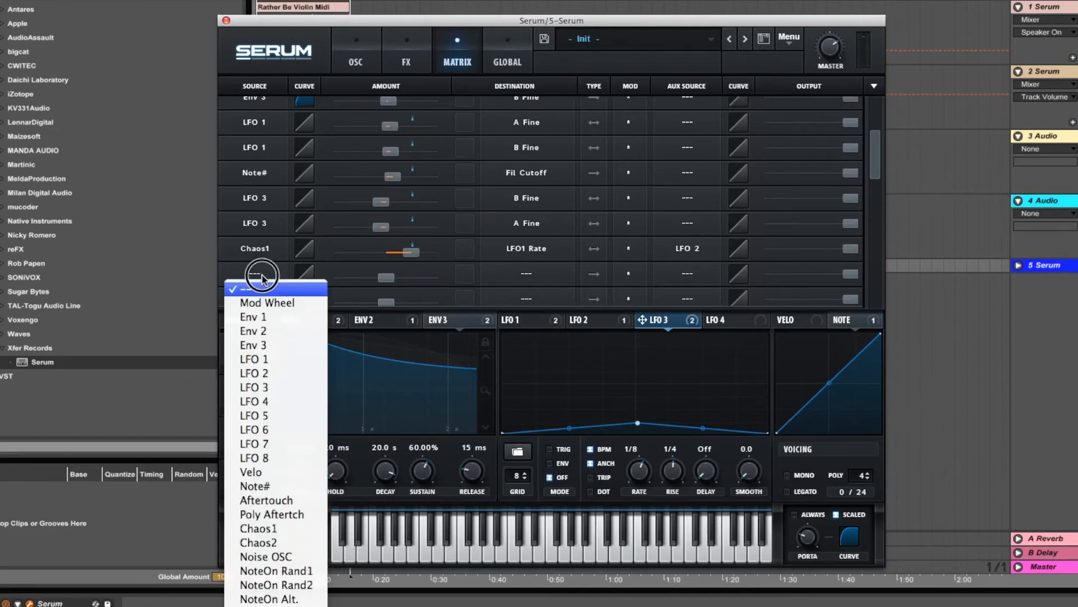
{"action": "left_click", "coordinate": [272, 544]}
{"action": "left_click", "coordinate": [258, 304]}
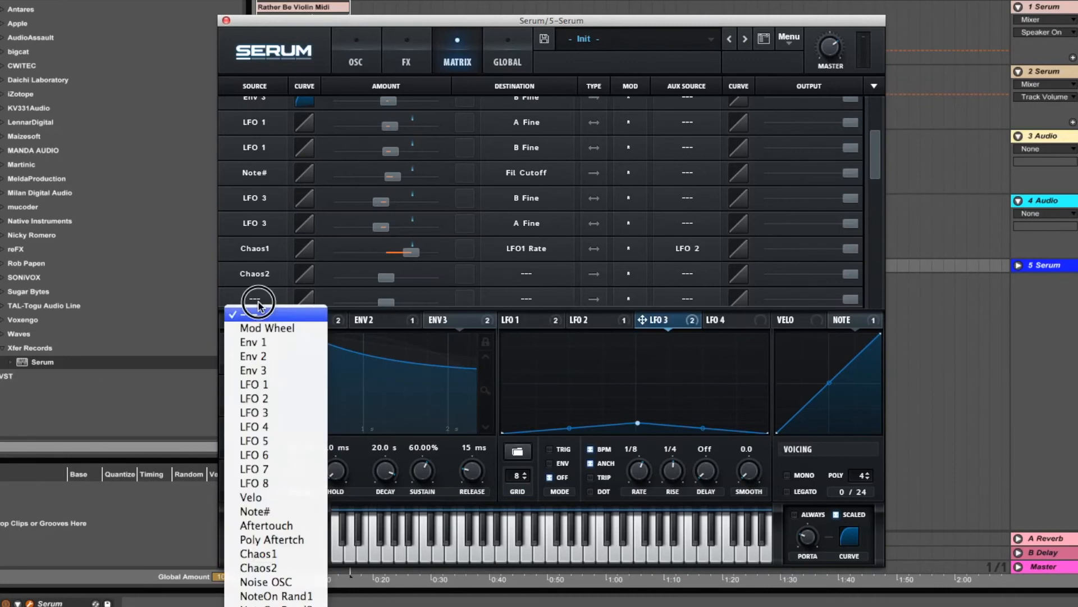
{"action": "left_click", "coordinate": [285, 567]}
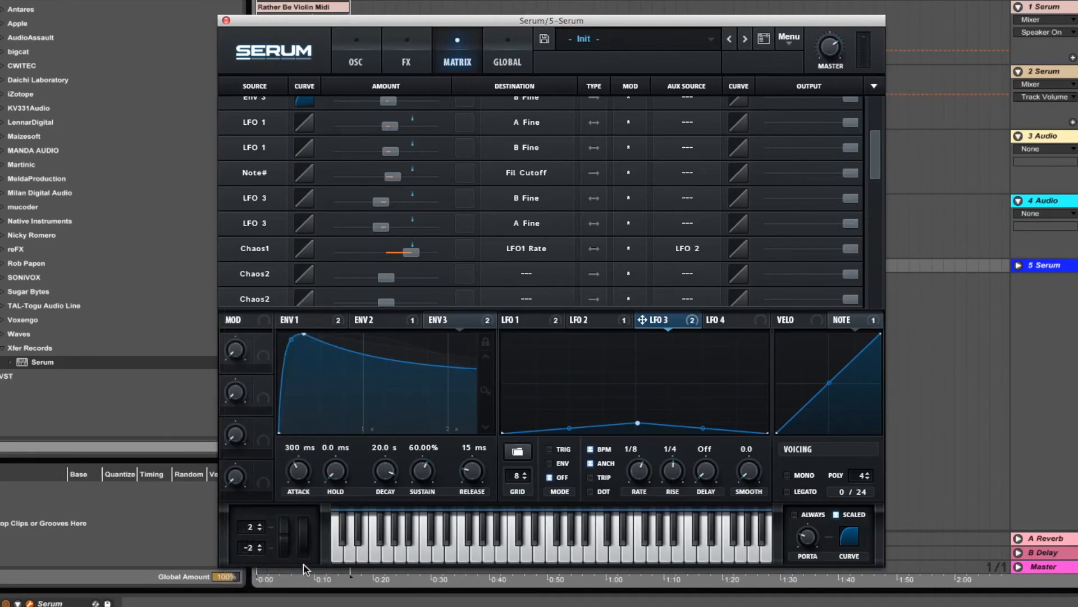
- Route the two Chaos2 matrix rows to A Fine and B Fine with slightly positive amounts
{"action": "left_click", "coordinate": [522, 274]}
{"action": "mouse_move", "coordinate": [531, 288]}
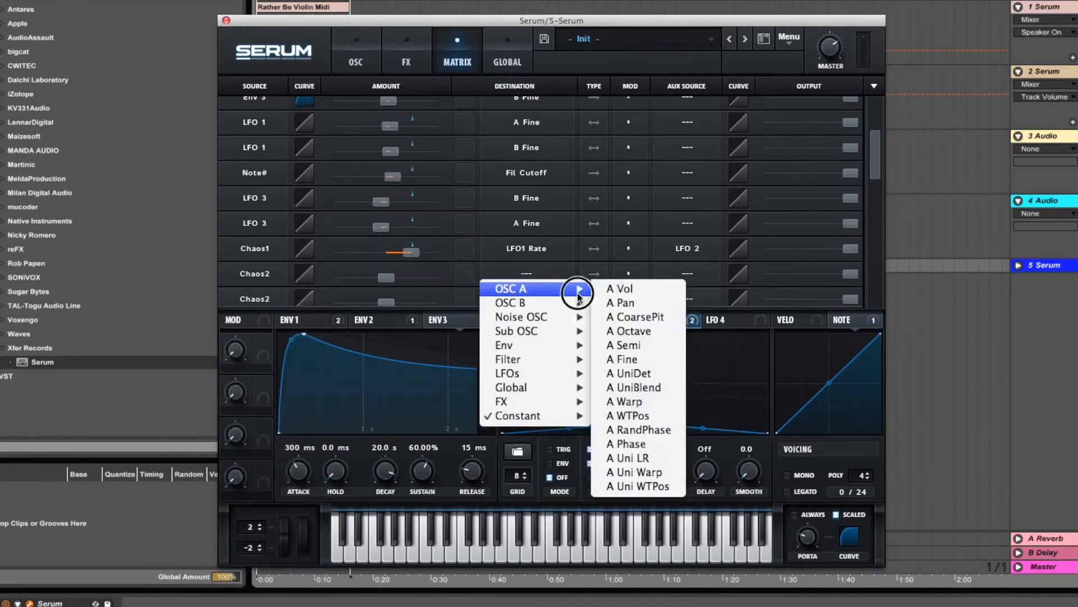
{"action": "left_click", "coordinate": [627, 360]}
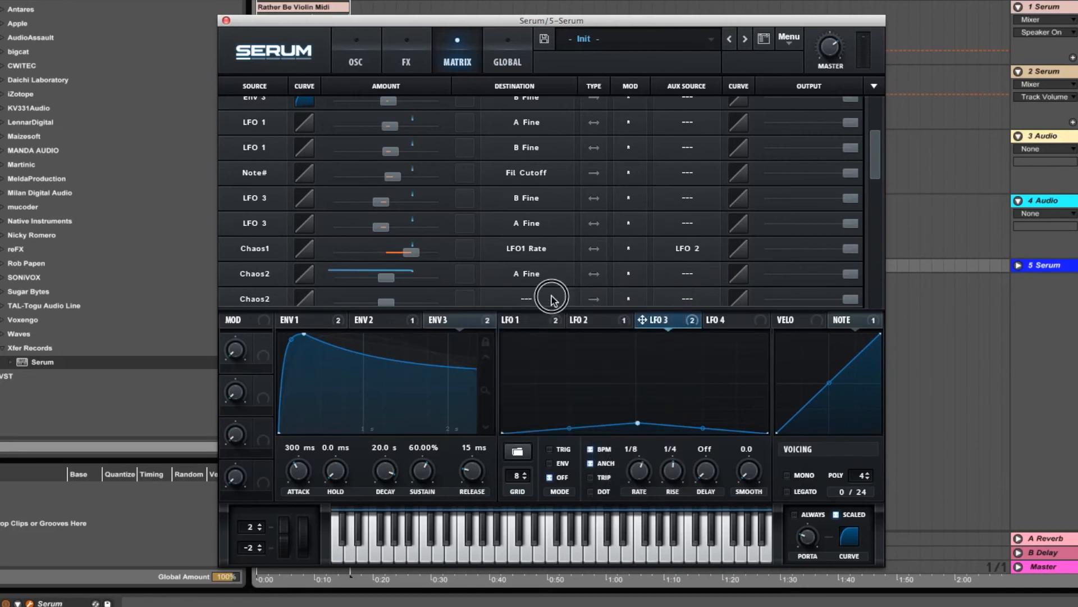
{"action": "left_click", "coordinate": [550, 299]}
{"action": "mouse_move", "coordinate": [553, 330]}
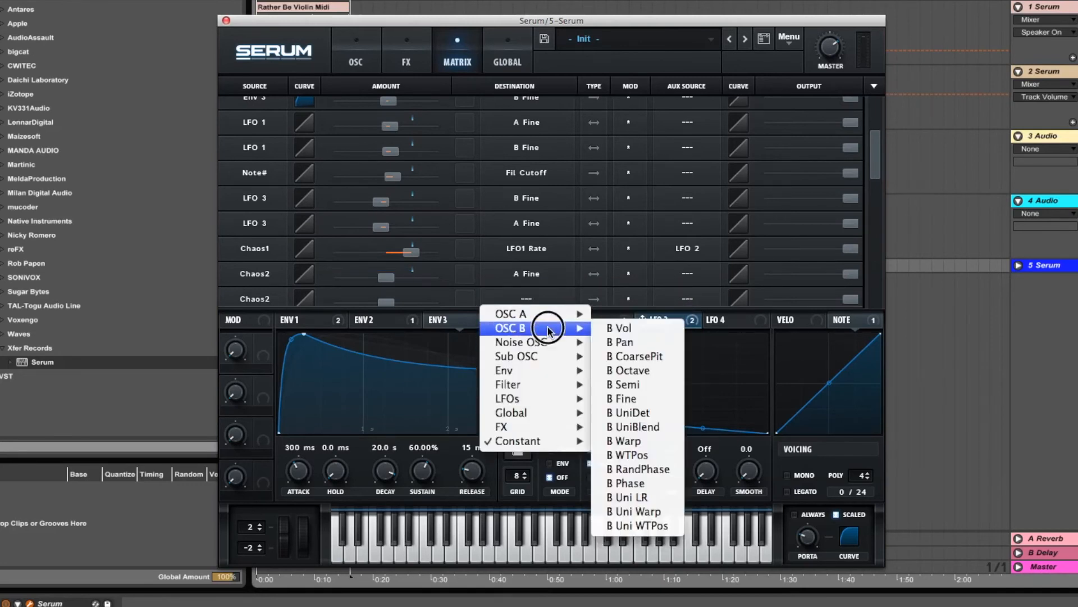
{"action": "left_click", "coordinate": [631, 398]}
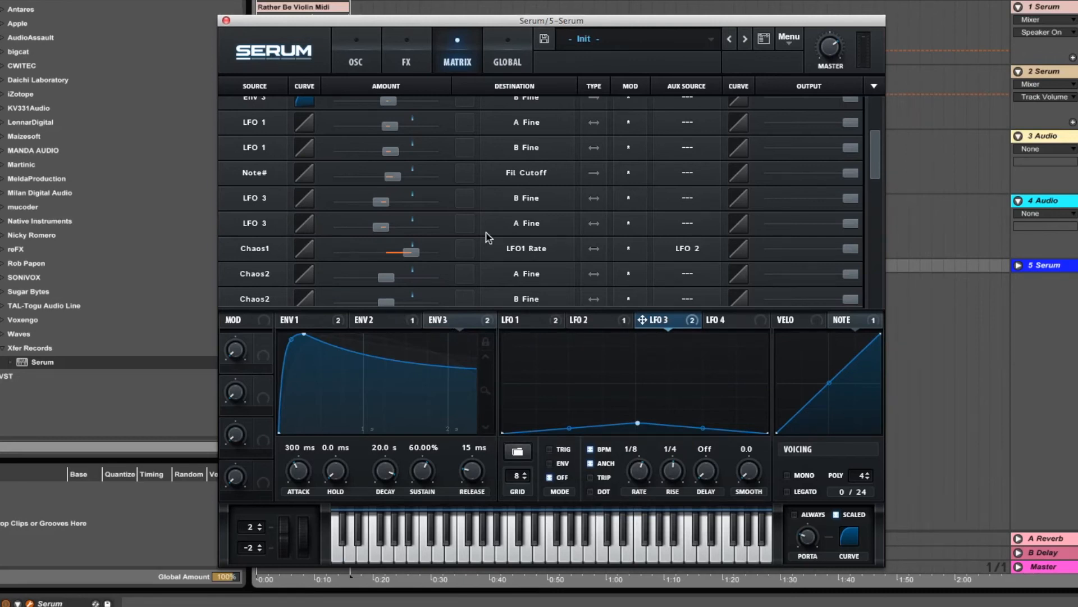
{"action": "left_click_drag", "start_coordinate": [386, 281], "coordinate": [396, 304]}
{"action": "scroll", "coordinate": [573, 284], "scroll_direction": "up", "scroll_amount": 3}
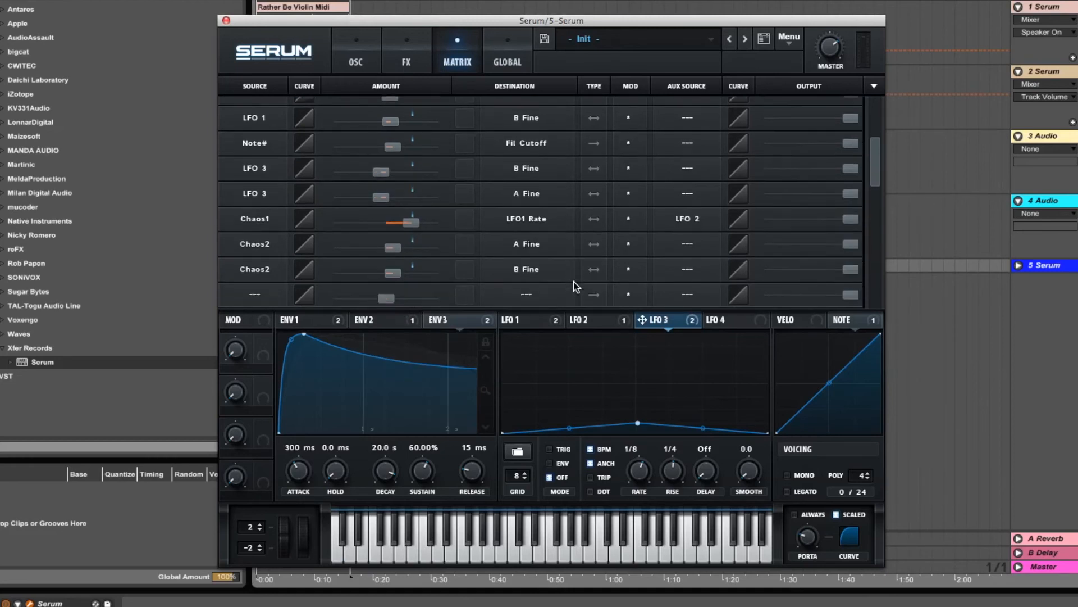
- Set Chaos 1 and Chaos 2 to mono and raise the master volume to 100% during playback
{"action": "left_click", "coordinate": [507, 59]}
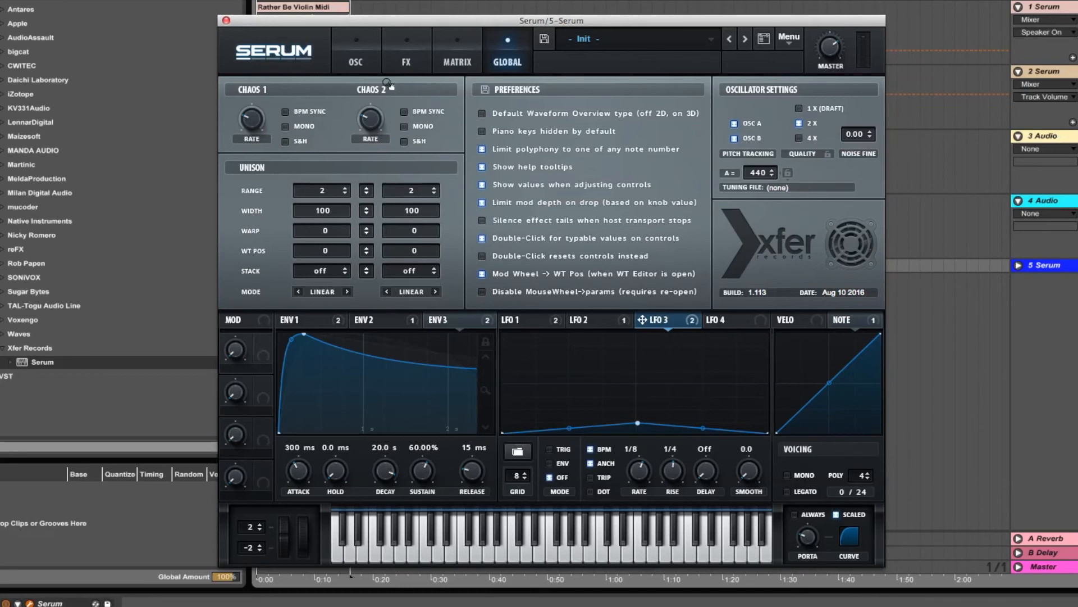
{"action": "left_click", "coordinate": [286, 126]}
{"action": "left_click", "coordinate": [405, 127]}
{"action": "key", "text": "space"}
{"action": "left_click_drag", "start_coordinate": [831, 51], "coordinate": [832, 1]}
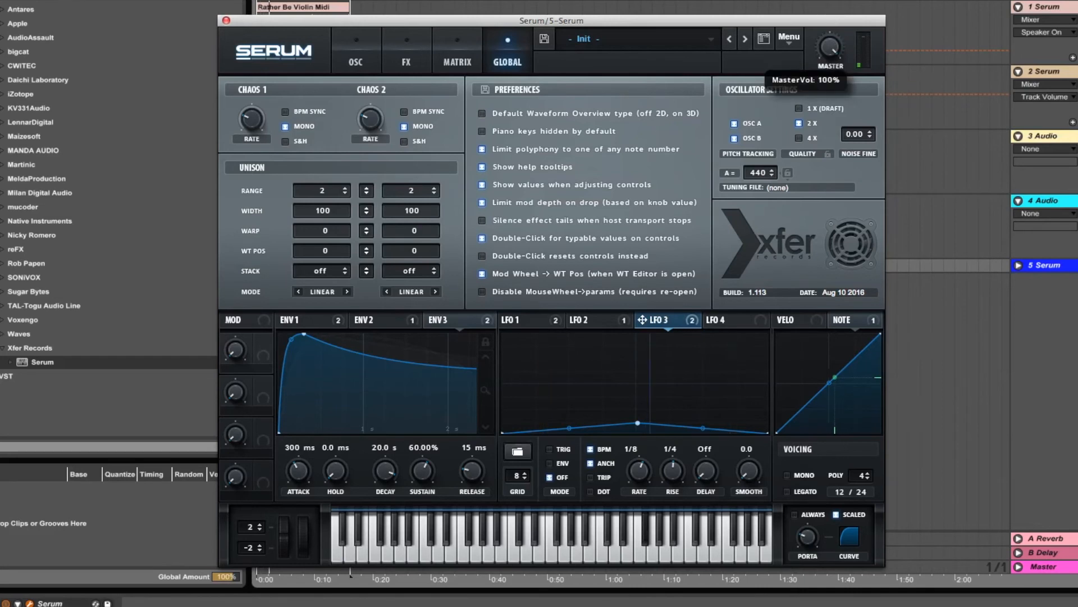
- Raise Env 1's modulation of the oscillator A and B levels to the maximum, 100 for A Vol
{"action": "left_click", "coordinate": [355, 62]}
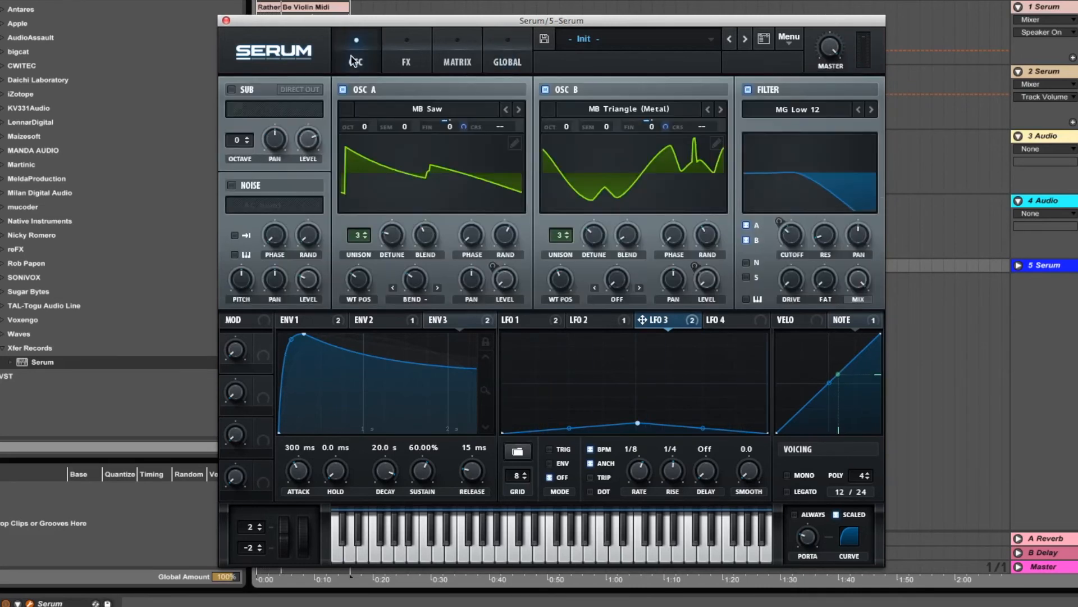
{"action": "left_click", "coordinate": [420, 66]}
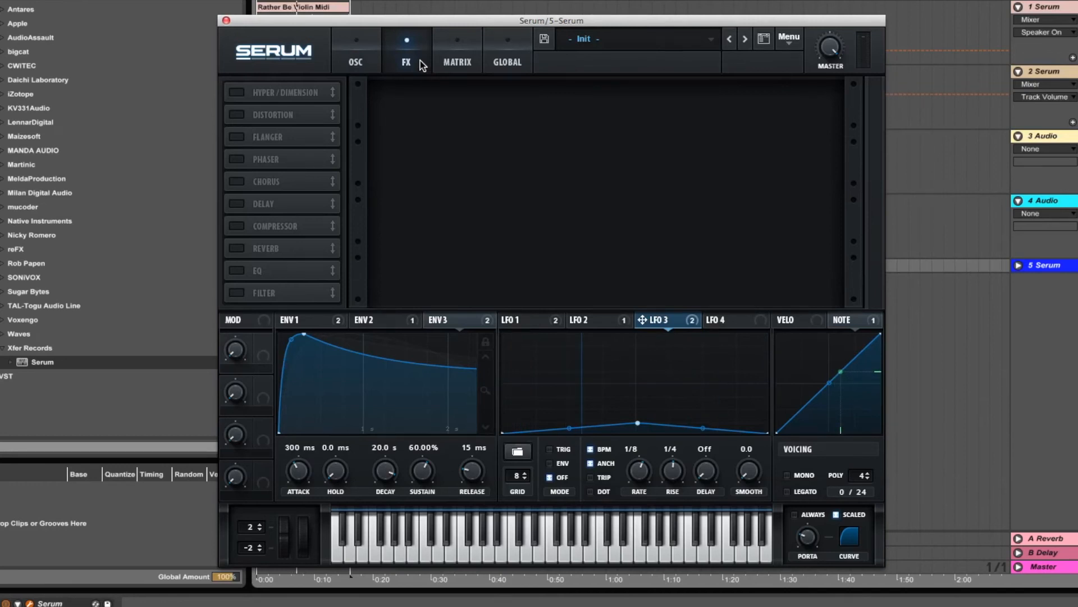
{"action": "left_click", "coordinate": [369, 54]}
{"action": "left_click", "coordinate": [376, 318]}
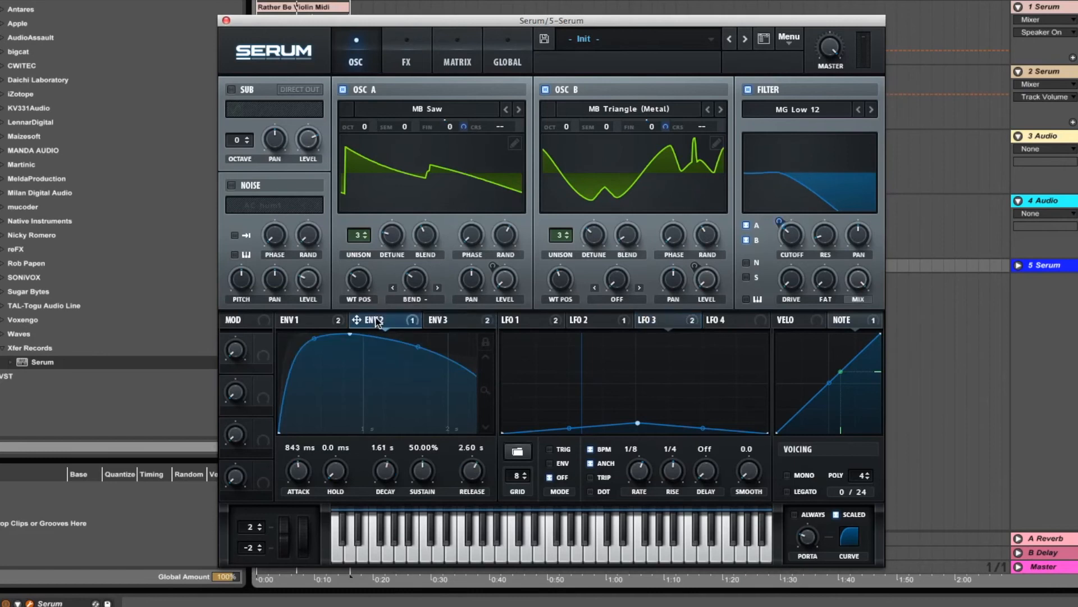
{"action": "left_click", "coordinate": [336, 321]}
{"action": "left_click_drag", "start_coordinate": [339, 323], "coordinate": [504, 278]}
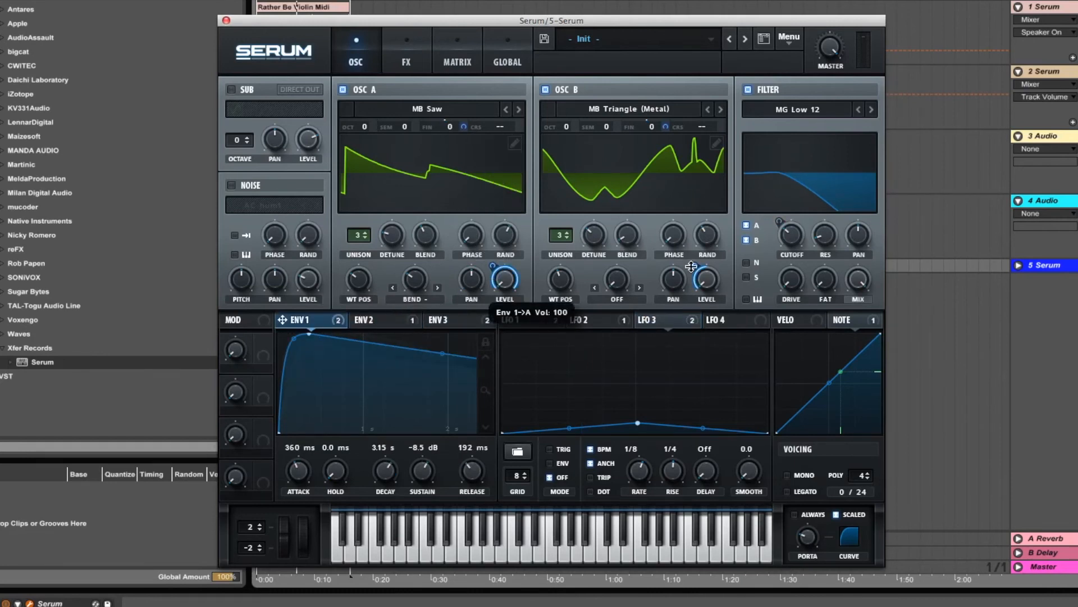
{"action": "left_click_drag", "start_coordinate": [696, 266], "coordinate": [701, 126]}
- Play the violin clip and set the filter resonance to 8%
{"action": "key", "text": "space"}
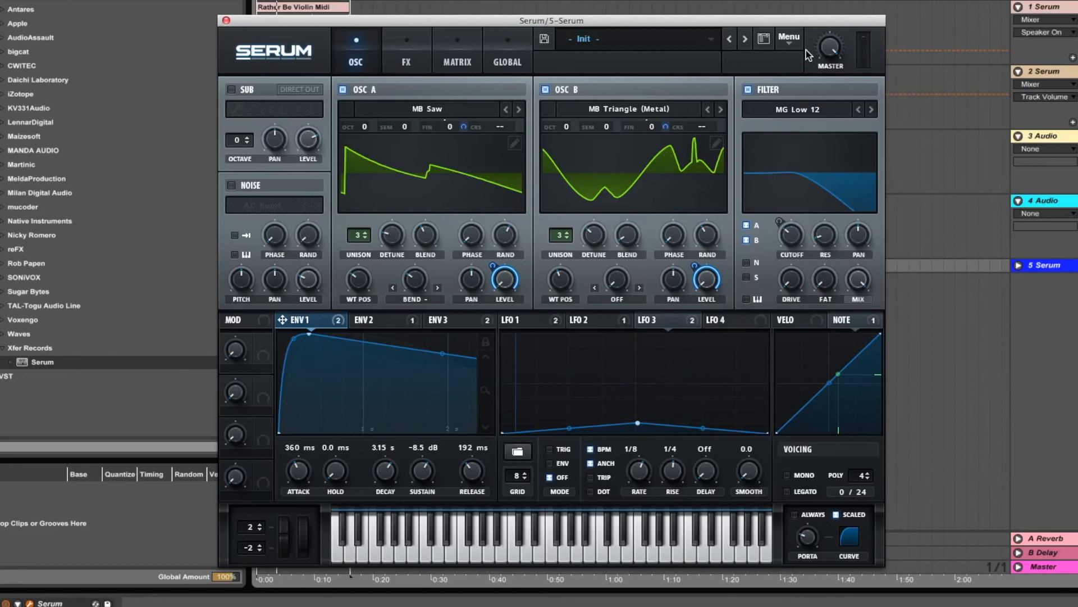
{"action": "left_click_drag", "start_coordinate": [816, 286], "coordinate": [807, 235]}
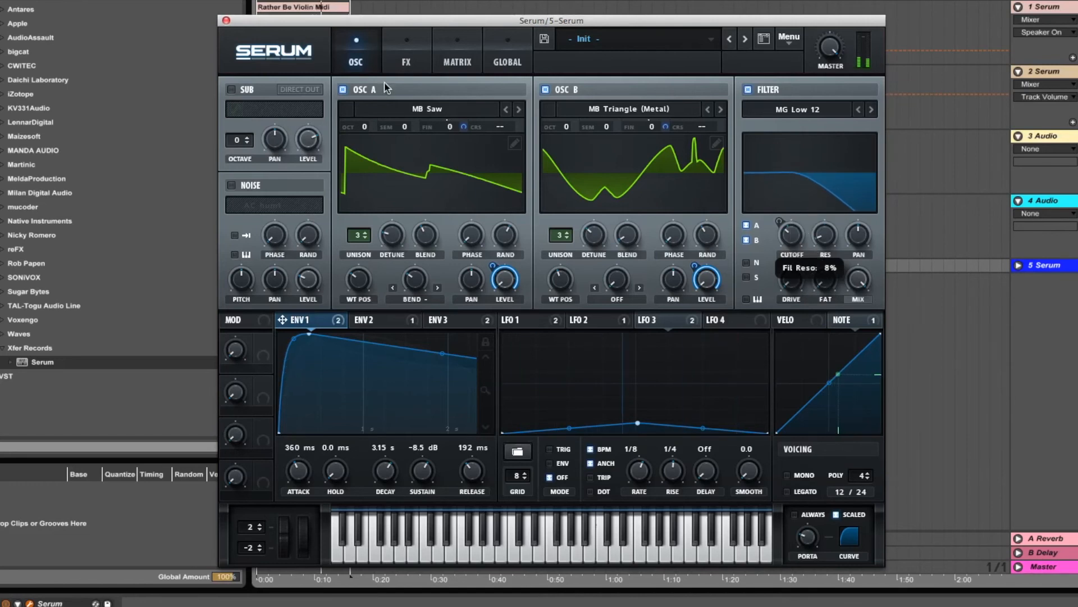
- Enable the Hyper/Dimension effect, lower the Hyper rate and mix, and raise its detune
{"action": "left_click", "coordinate": [405, 60]}
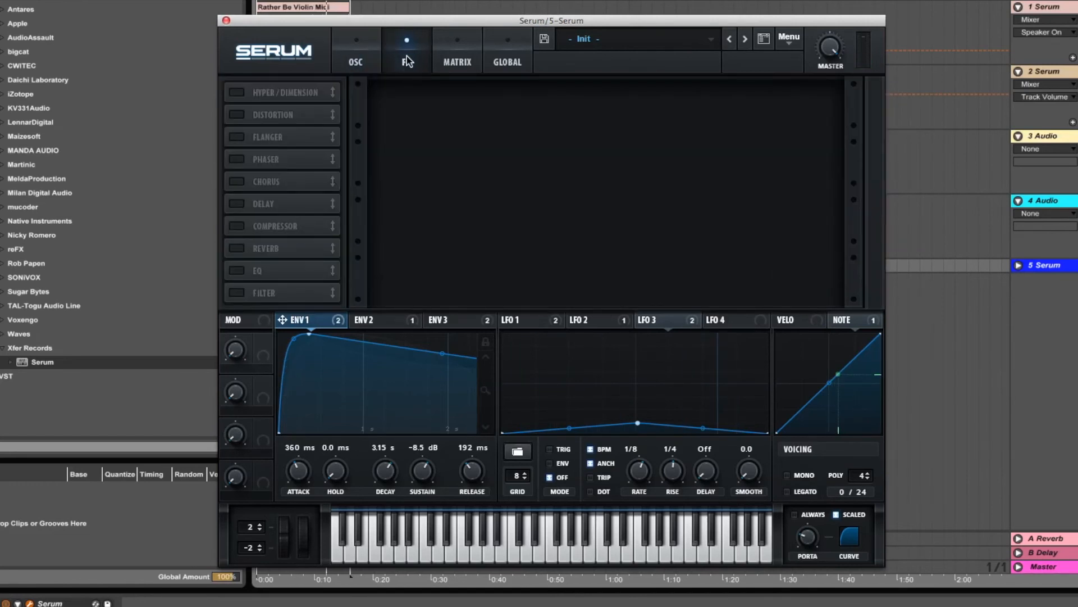
{"action": "left_click", "coordinate": [235, 93]}
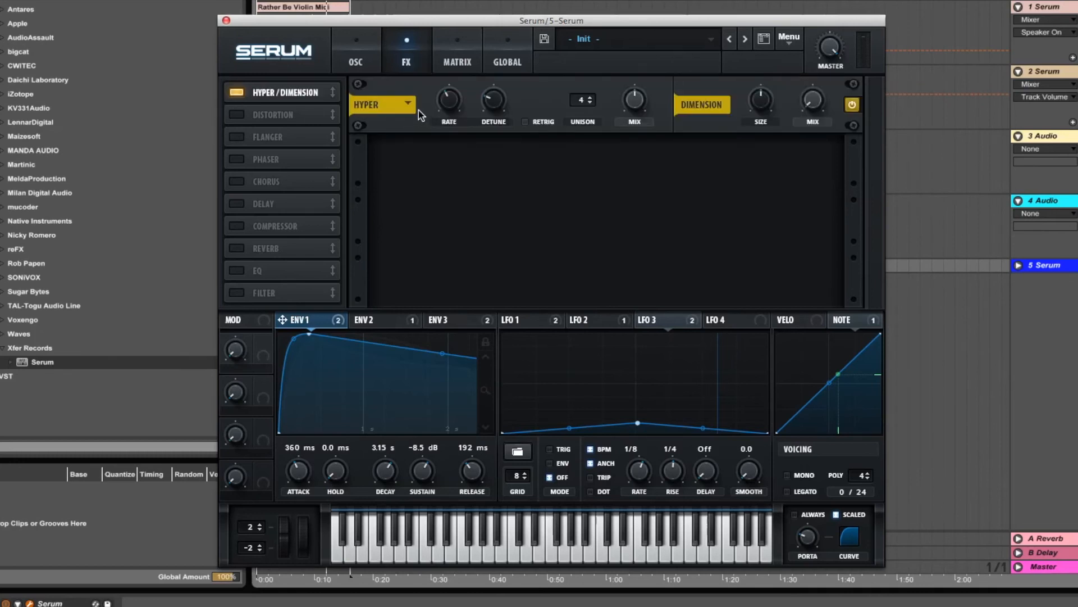
{"action": "left_click_drag", "start_coordinate": [439, 108], "coordinate": [439, 139]}
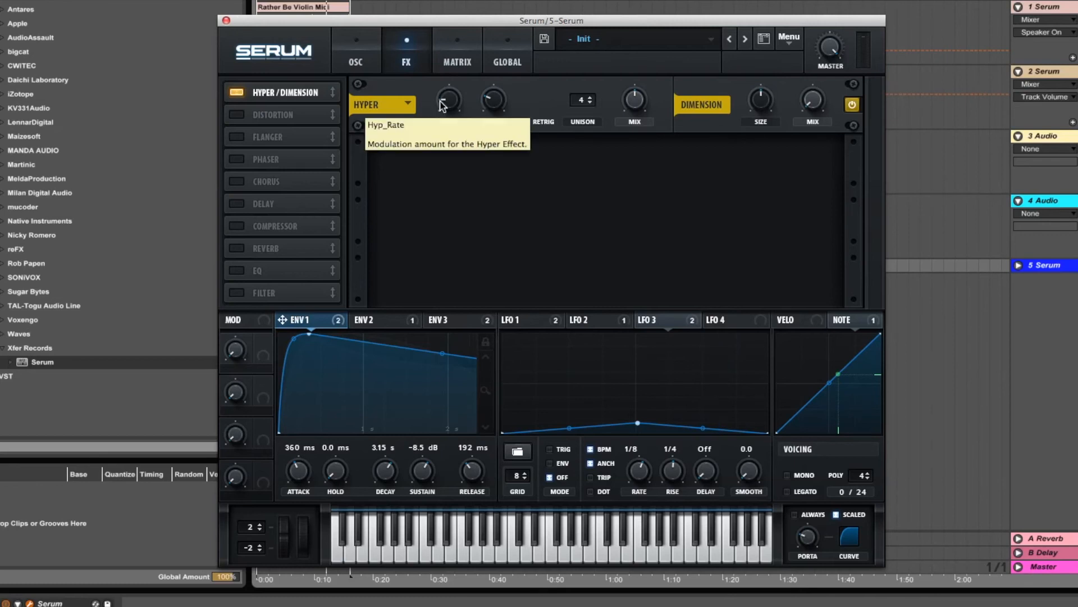
{"action": "left_click_drag", "start_coordinate": [494, 101], "coordinate": [502, 32]}
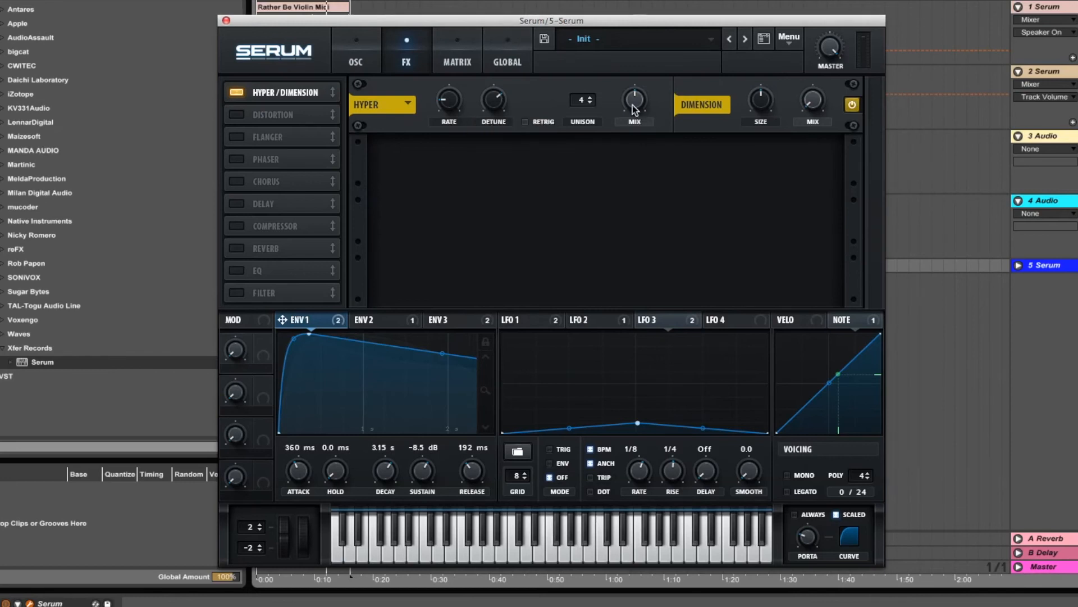
{"action": "left_click_drag", "start_coordinate": [633, 108], "coordinate": [632, 154]}
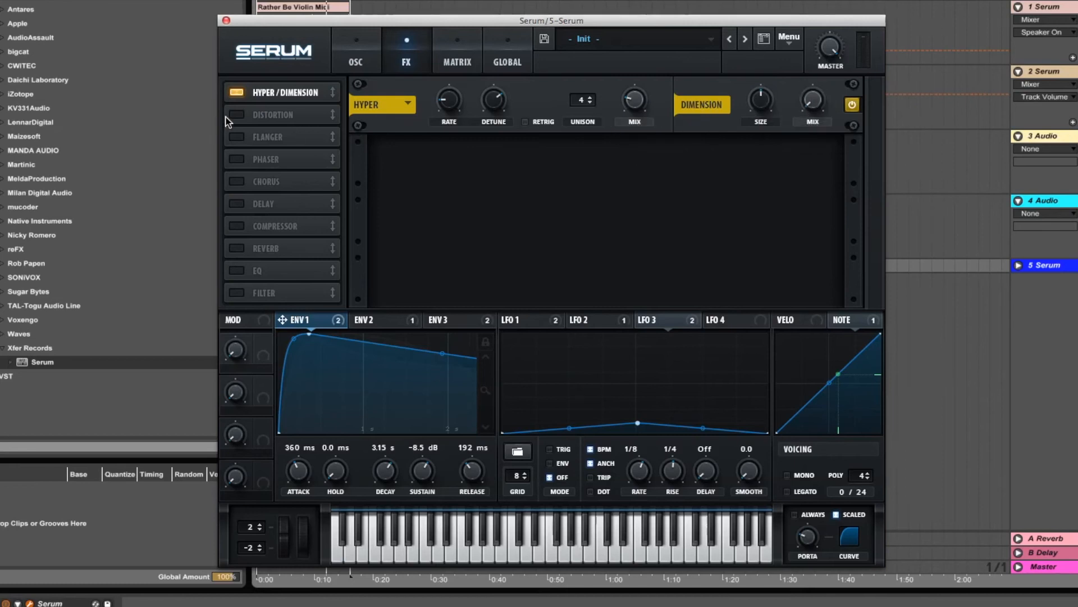
- Enable the EQ directly after Hyper/Dimension and cut its low shelf strongly, fine-tuning the low band's Q and frequency
{"action": "left_click", "coordinate": [236, 270]}
{"action": "left_click_drag", "start_coordinate": [332, 270], "coordinate": [333, 115]}
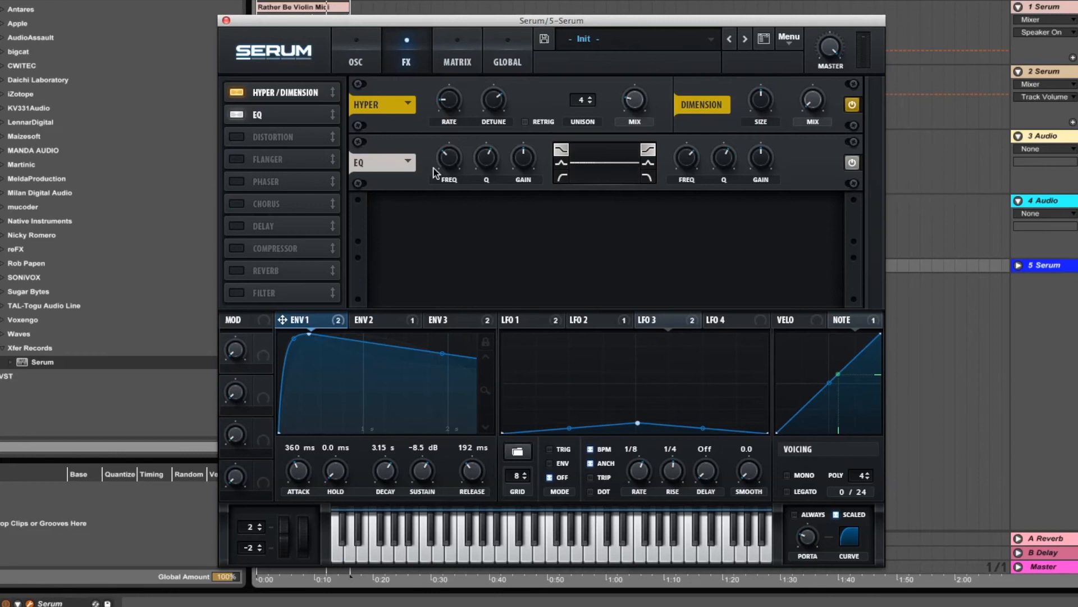
{"action": "left_click_drag", "start_coordinate": [523, 160], "coordinate": [539, 357]}
{"action": "mouse_move", "coordinate": [496, 160]}
{"action": "left_click_drag", "start_coordinate": [495, 160], "coordinate": [496, 163]}
{"action": "mouse_move", "coordinate": [457, 166]}
{"action": "left_click_drag", "start_coordinate": [458, 166], "coordinate": [460, 174]}
- Place the compressor directly after the EQ, enable it, and increase its attack and release times
{"action": "left_click_drag", "start_coordinate": [333, 249], "coordinate": [328, 130]}
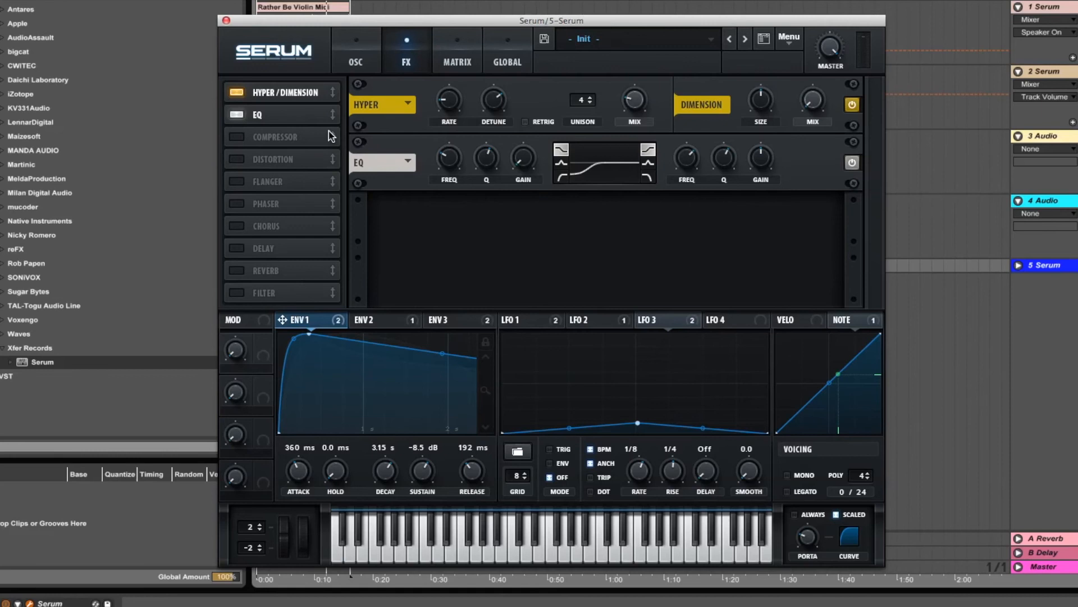
{"action": "left_click", "coordinate": [232, 138]}
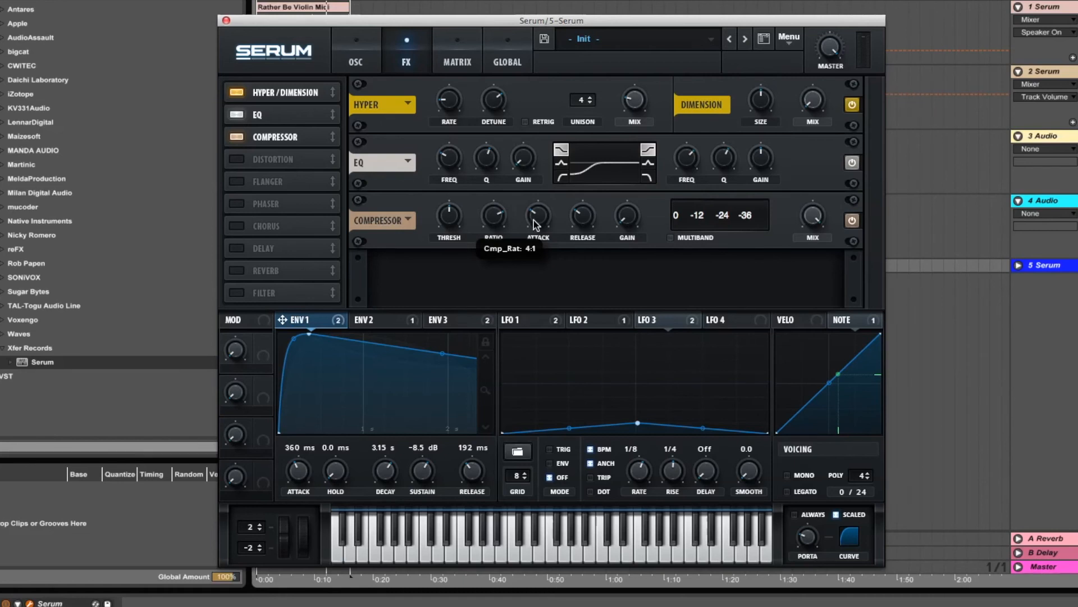
{"action": "left_click_drag", "start_coordinate": [534, 224], "coordinate": [540, 215]}
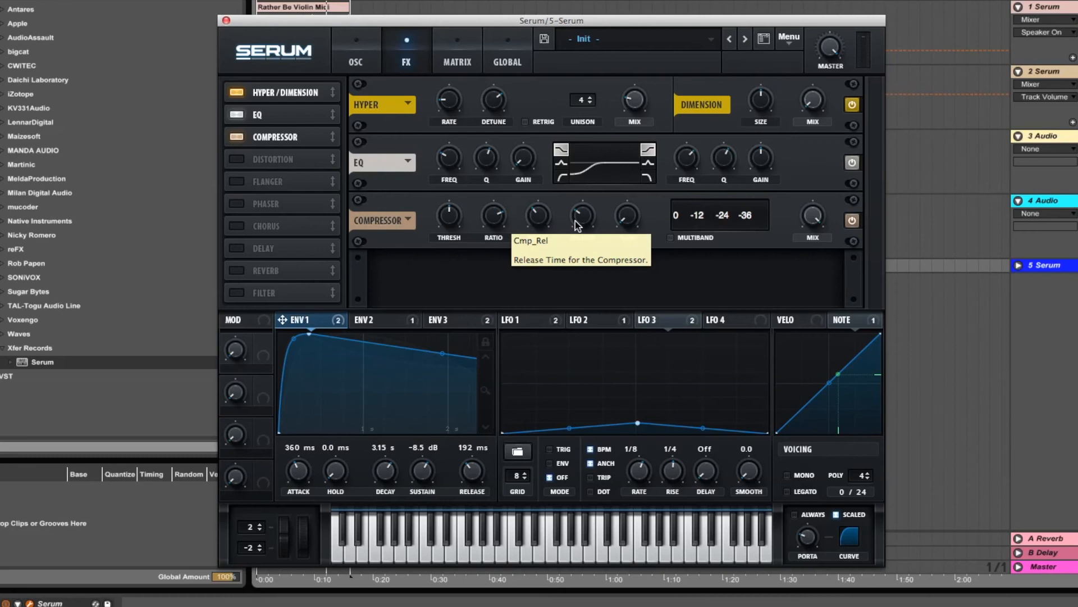
{"action": "left_click_drag", "start_coordinate": [576, 220], "coordinate": [589, 180]}
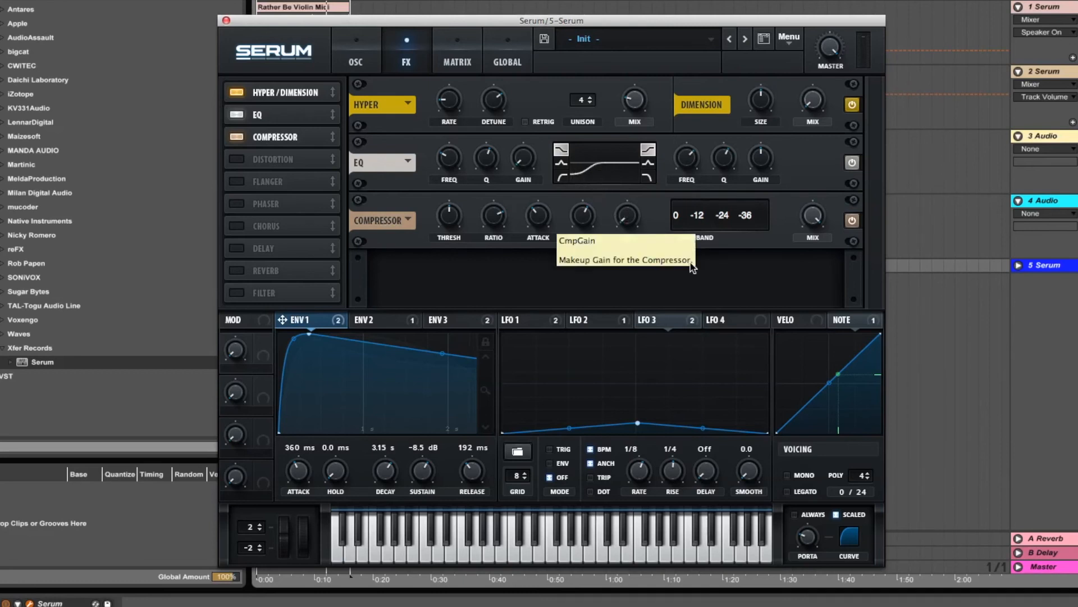
- Switch the compressor to multiband mode and adjust the levels of its individual bands
{"action": "left_click", "coordinate": [670, 238]}
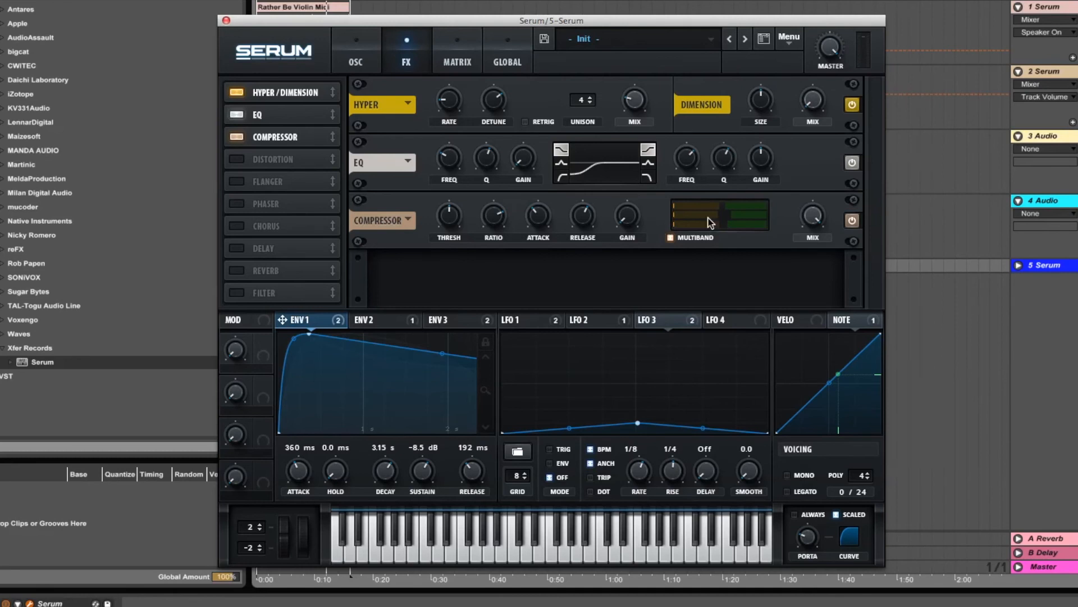
{"action": "left_click_drag", "start_coordinate": [728, 216], "coordinate": [749, 214]}
{"action": "left_click", "coordinate": [744, 226]}
{"action": "left_click", "coordinate": [744, 226]}
- Set the master volume to 84% during playback and raise the compressor's makeup gain
{"action": "left_click_drag", "start_coordinate": [829, 54], "coordinate": [831, 108]}
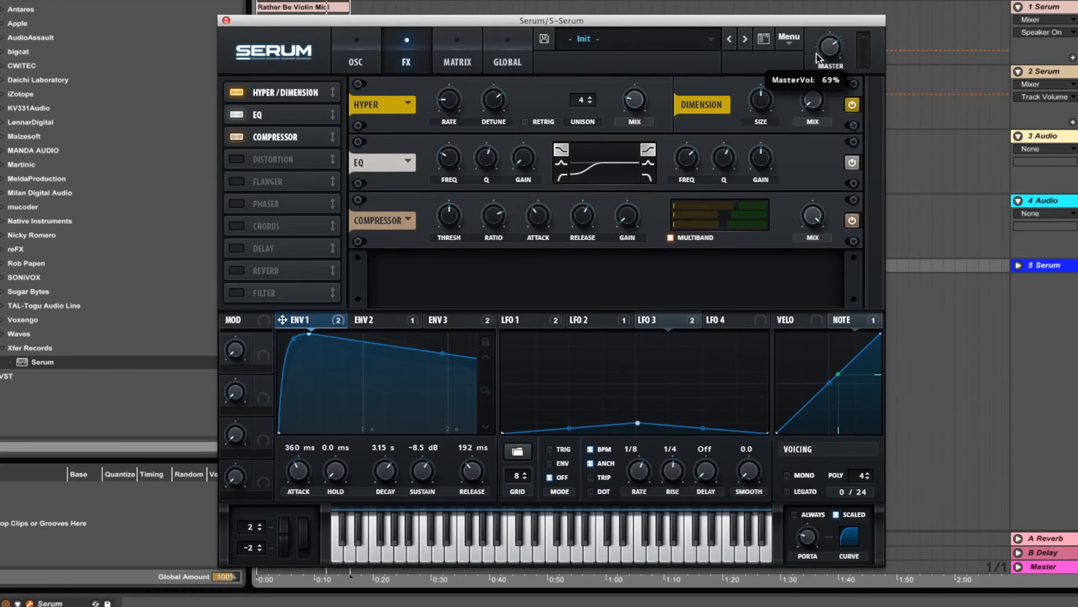
{"action": "left_click_drag", "start_coordinate": [825, 52], "coordinate": [825, 10]}
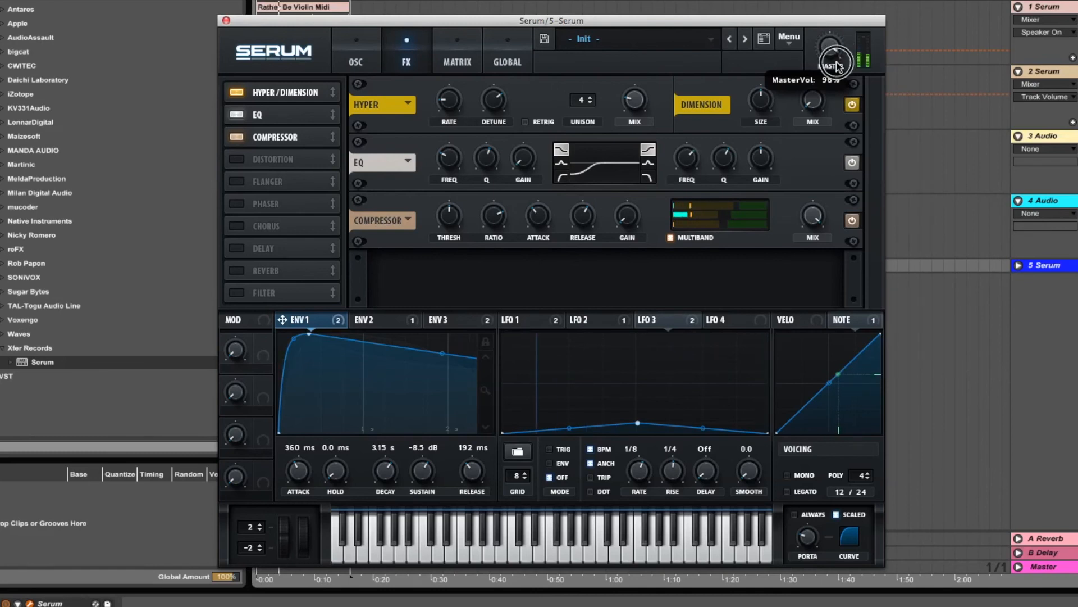
{"action": "left_click_drag", "start_coordinate": [839, 66], "coordinate": [839, 78]}
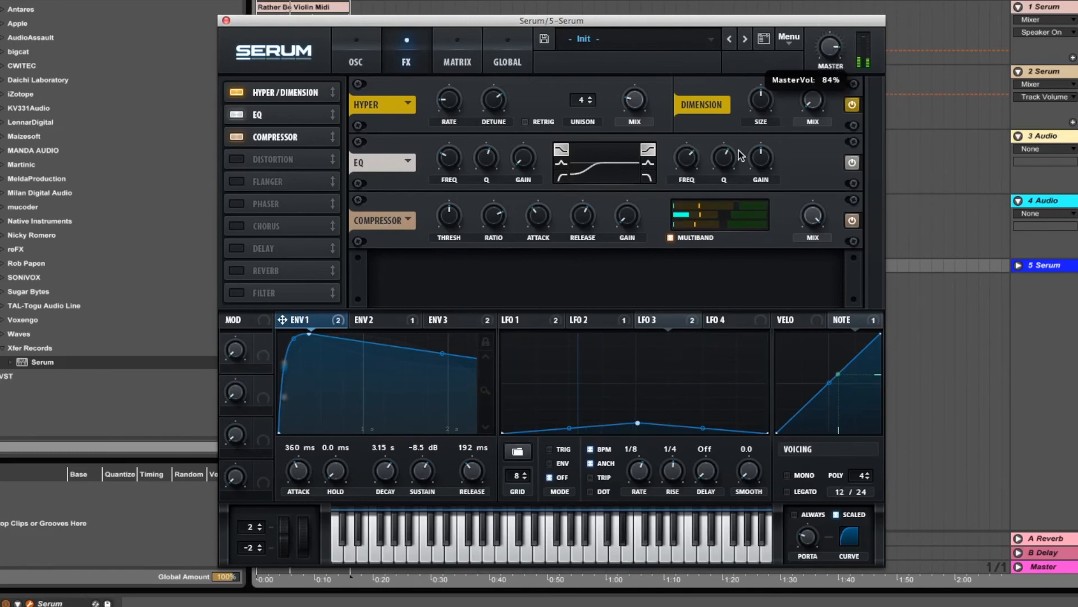
{"action": "left_click_drag", "start_coordinate": [634, 209], "coordinate": [633, 167]}
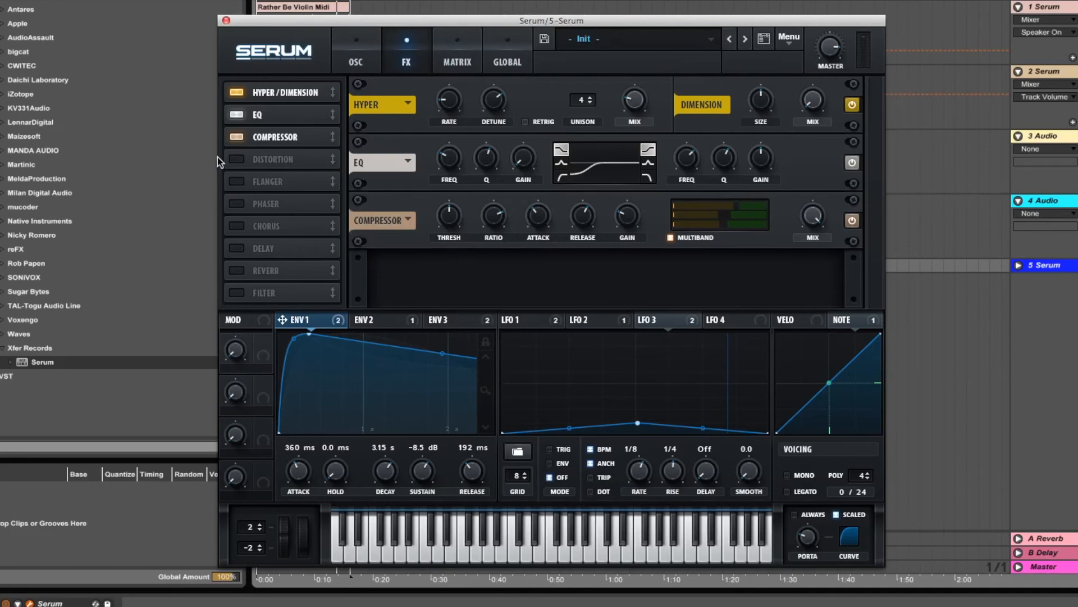
- Enable the effects filter, choose the High 24 type, and lower its cutoff to 8 Hz
{"action": "left_click", "coordinate": [235, 292]}
{"action": "left_click", "coordinate": [493, 280]}
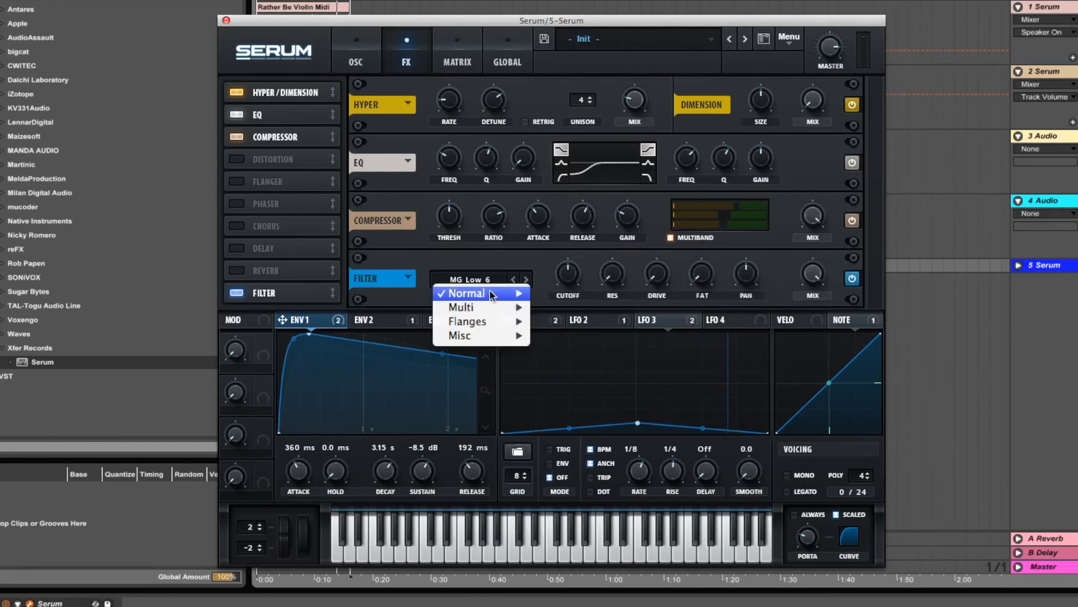
{"action": "mouse_move", "coordinate": [490, 292]}
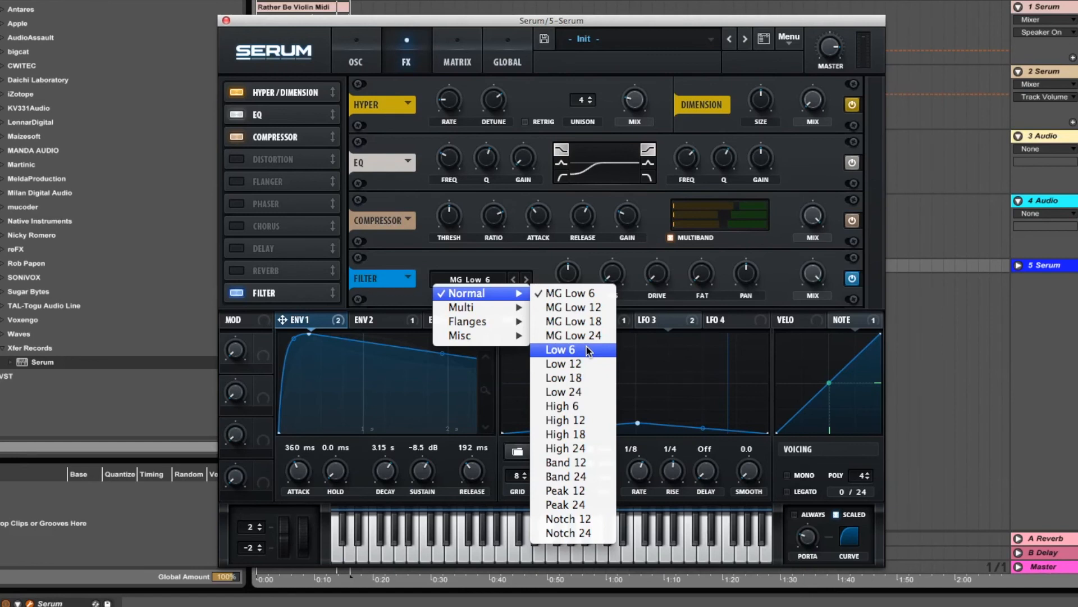
{"action": "left_click", "coordinate": [582, 450]}
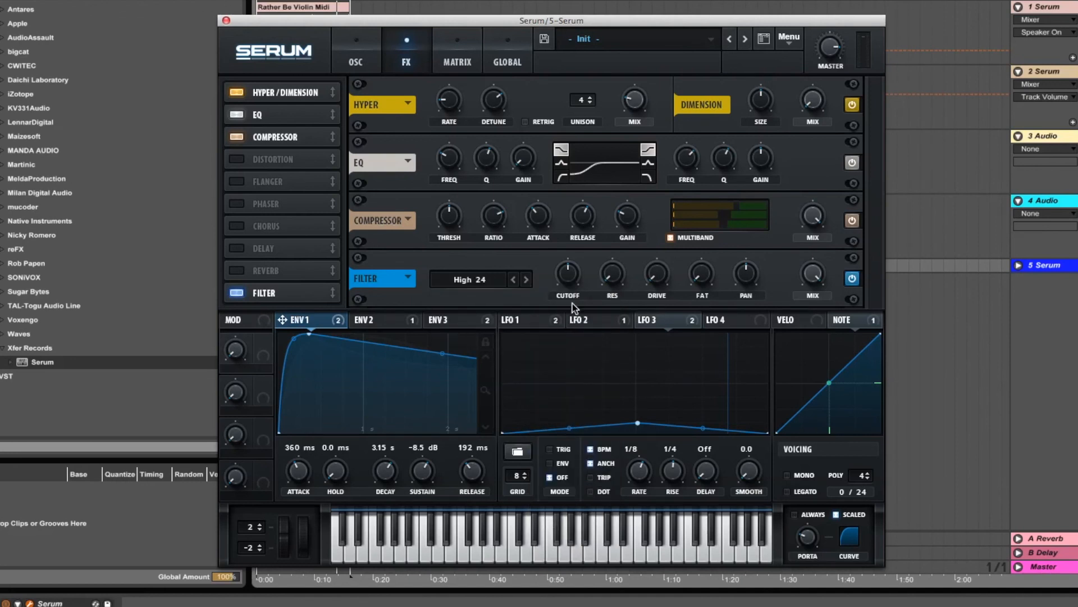
{"action": "left_click_drag", "start_coordinate": [568, 277], "coordinate": [563, 380]}
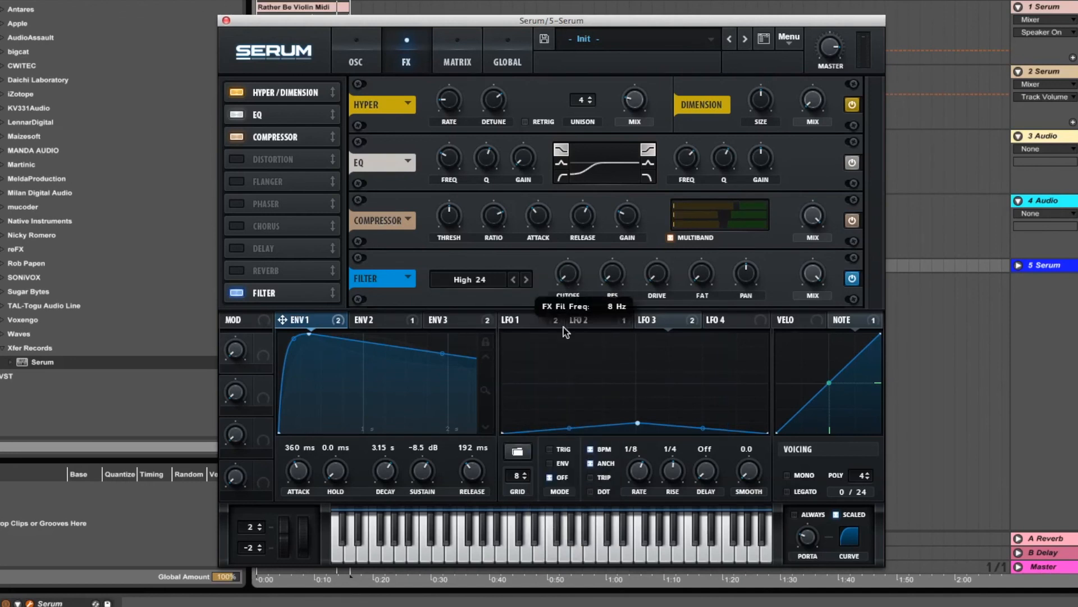
- Raise the effects filter's cutoff to 218 Hz while the violin part plays
{"action": "left_click_drag", "start_coordinate": [569, 288], "coordinate": [573, 209]}
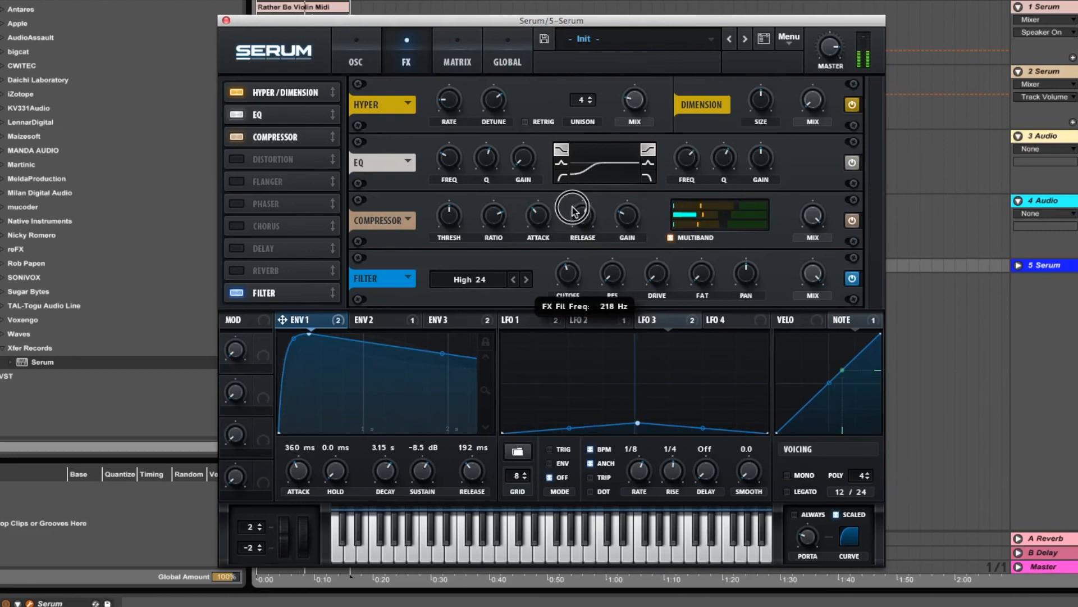
{"action": "left_click_drag", "start_coordinate": [572, 211], "coordinate": [573, 211]}
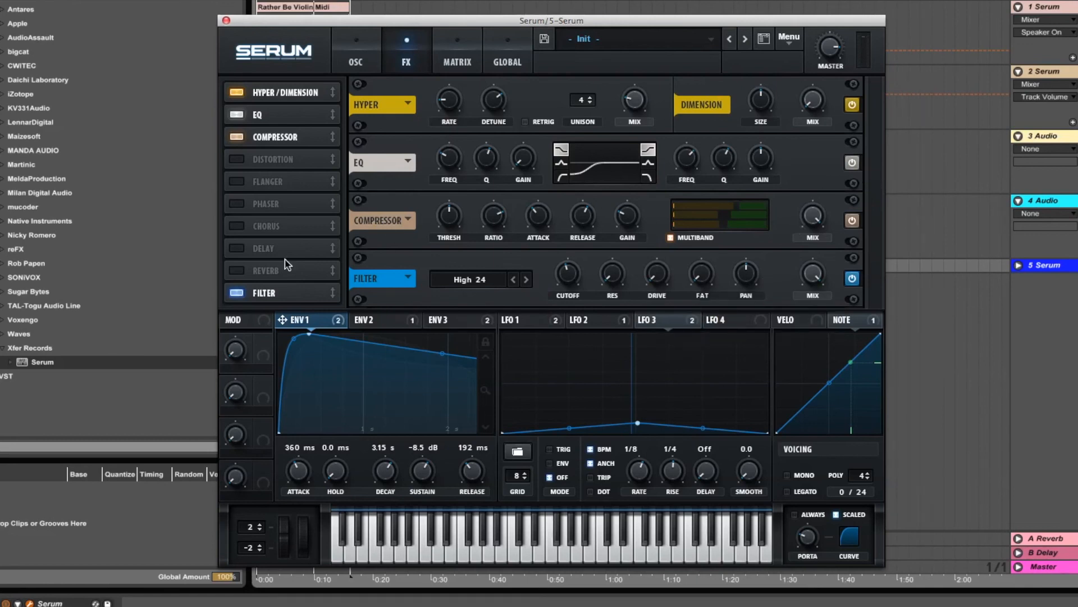
- Enable the reverb and reorder the effects chain so the filter follows the compressor and the reverb comes directly after the filter
{"action": "left_click", "coordinate": [237, 270]}
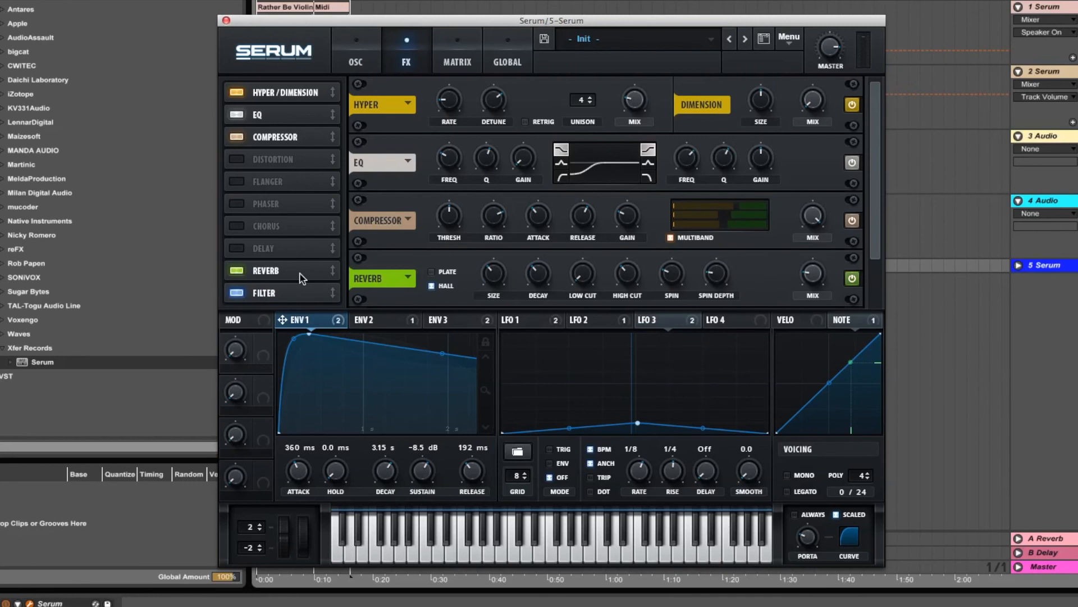
{"action": "left_click_drag", "start_coordinate": [329, 291], "coordinate": [334, 159]}
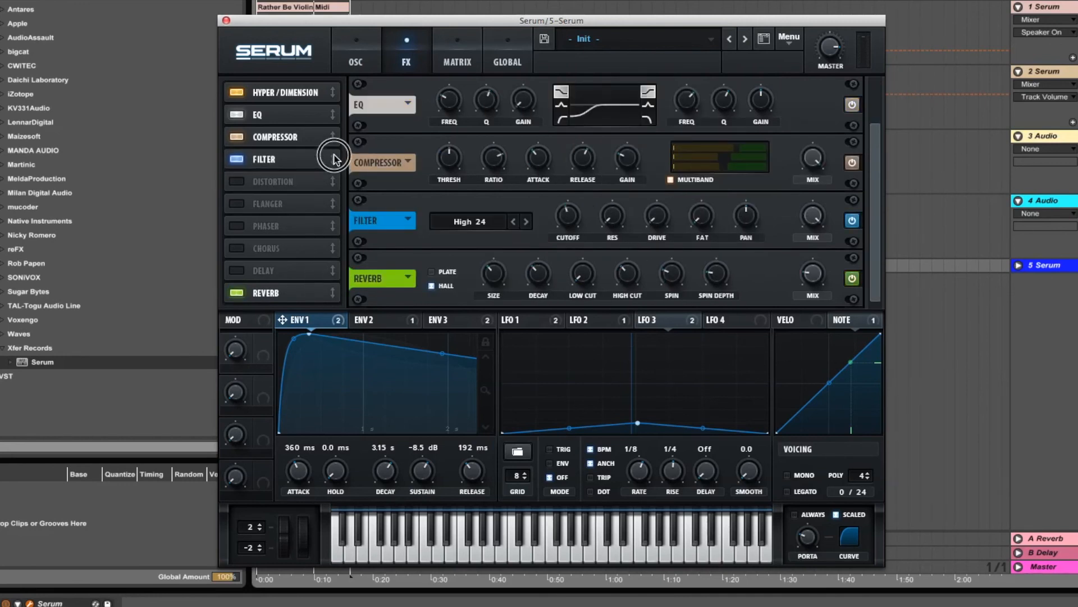
{"action": "left_click_drag", "start_coordinate": [331, 293], "coordinate": [328, 181]}
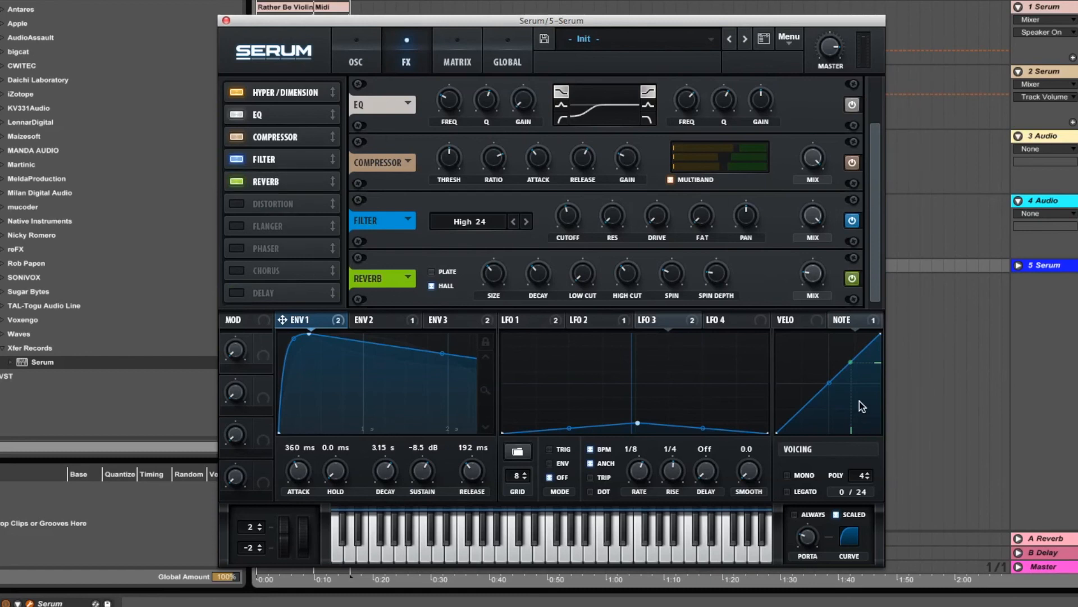
- Shape the hall reverb by raising its spin depth, high cut and low cut and reducing its decay and size
{"action": "mouse_move", "coordinate": [816, 278]}
{"action": "left_click_drag", "start_coordinate": [714, 264], "coordinate": [705, 234]}
{"action": "left_click", "coordinate": [670, 276]}
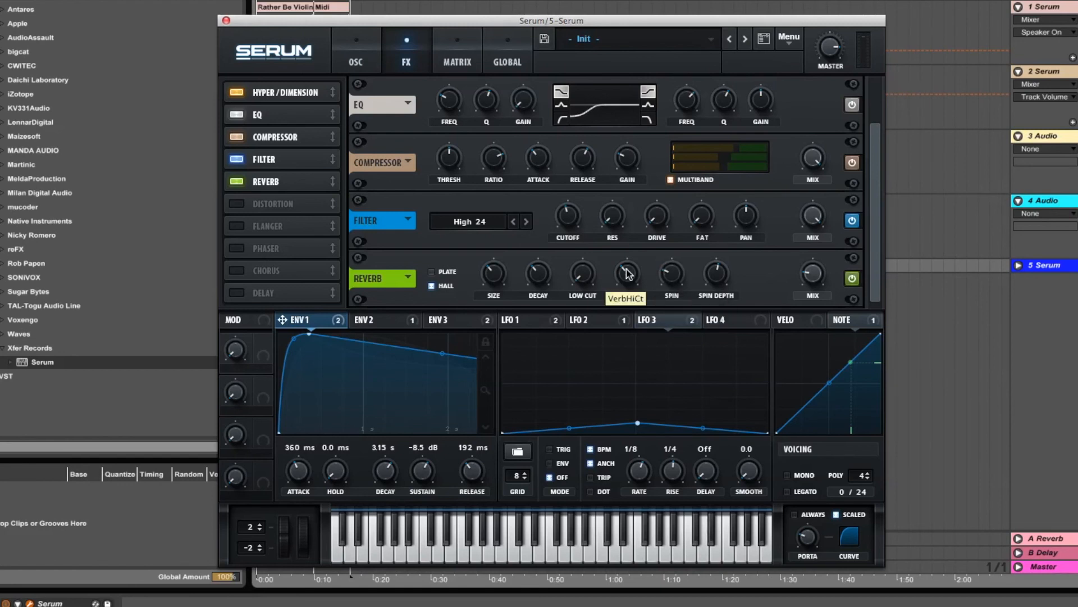
{"action": "left_click_drag", "start_coordinate": [628, 274], "coordinate": [631, 260]}
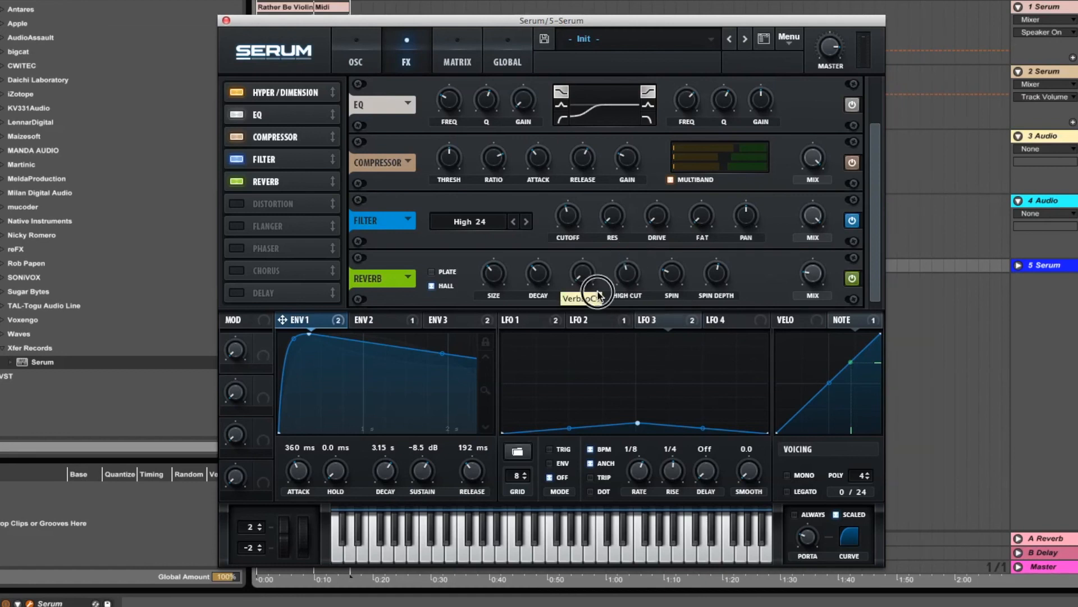
{"action": "left_click_drag", "start_coordinate": [587, 276], "coordinate": [588, 252]}
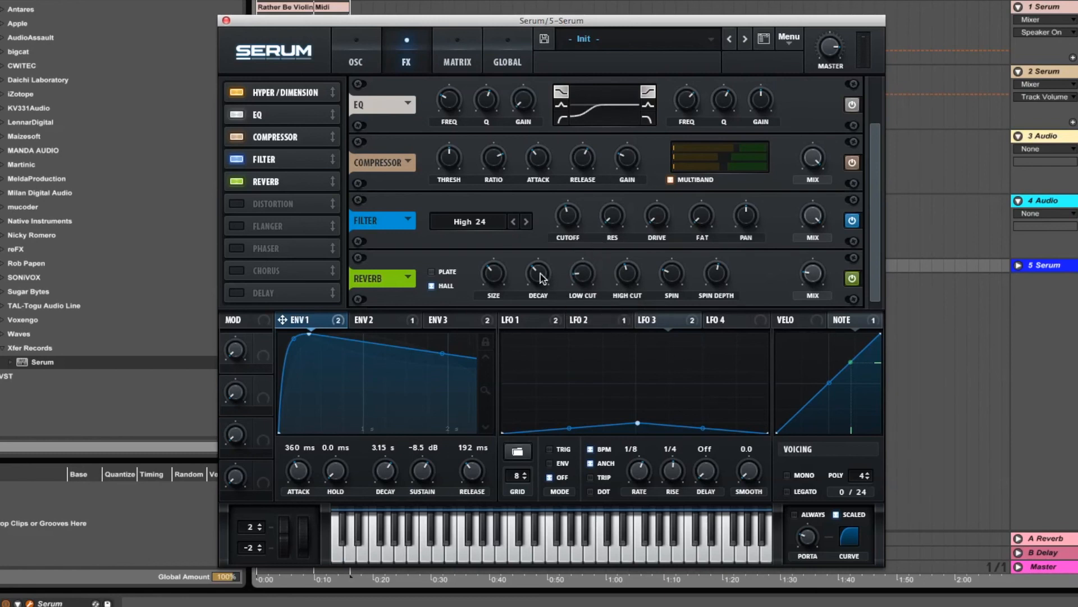
{"action": "left_click_drag", "start_coordinate": [538, 270], "coordinate": [543, 304]}
{"action": "left_click_drag", "start_coordinate": [490, 272], "coordinate": [487, 282]}
- Set the master volume to 76% and the reverb mix to 15% during playback
{"action": "left_click_drag", "start_coordinate": [839, 66], "coordinate": [831, 41]}
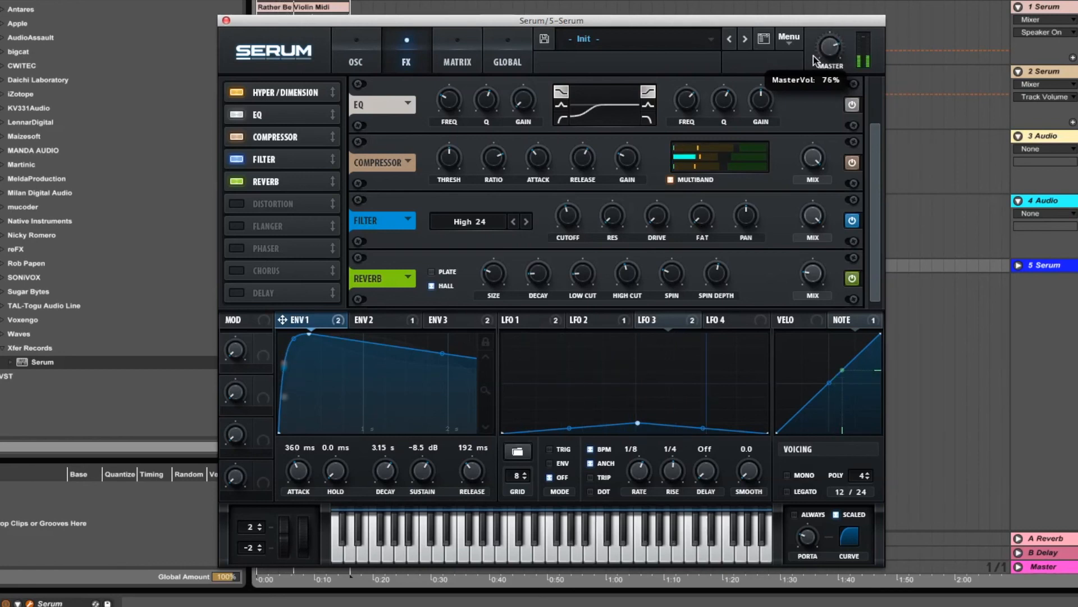
{"action": "left_click_drag", "start_coordinate": [812, 280], "coordinate": [811, 280]}
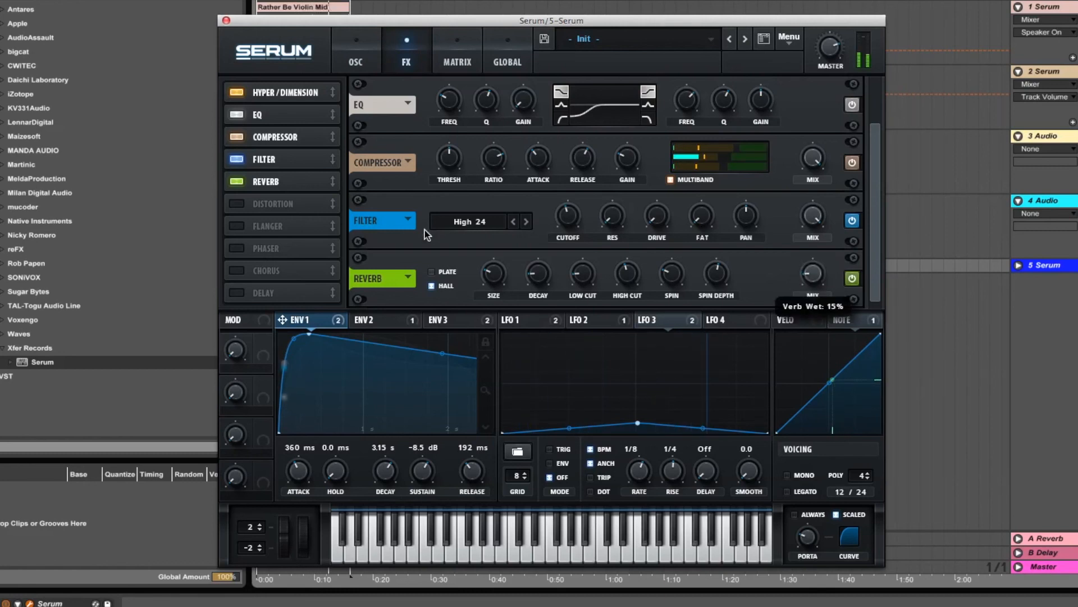
{"action": "key", "text": "space"}
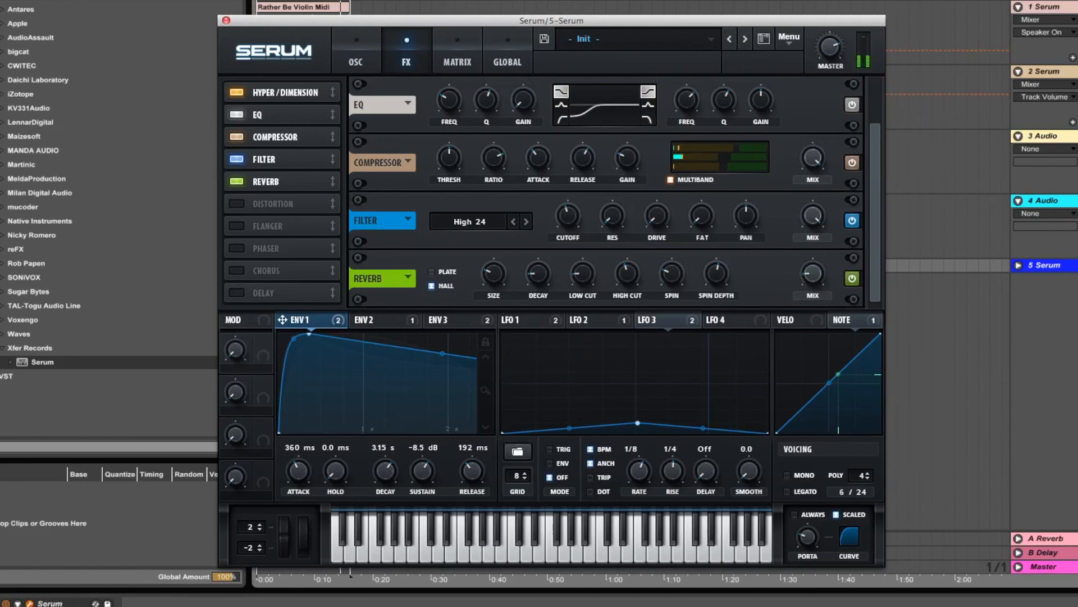
- Add an Auto Filter after Serum on the violin track and show Serum's oscillator page
{"action": "key", "text": "alt+super+p"}
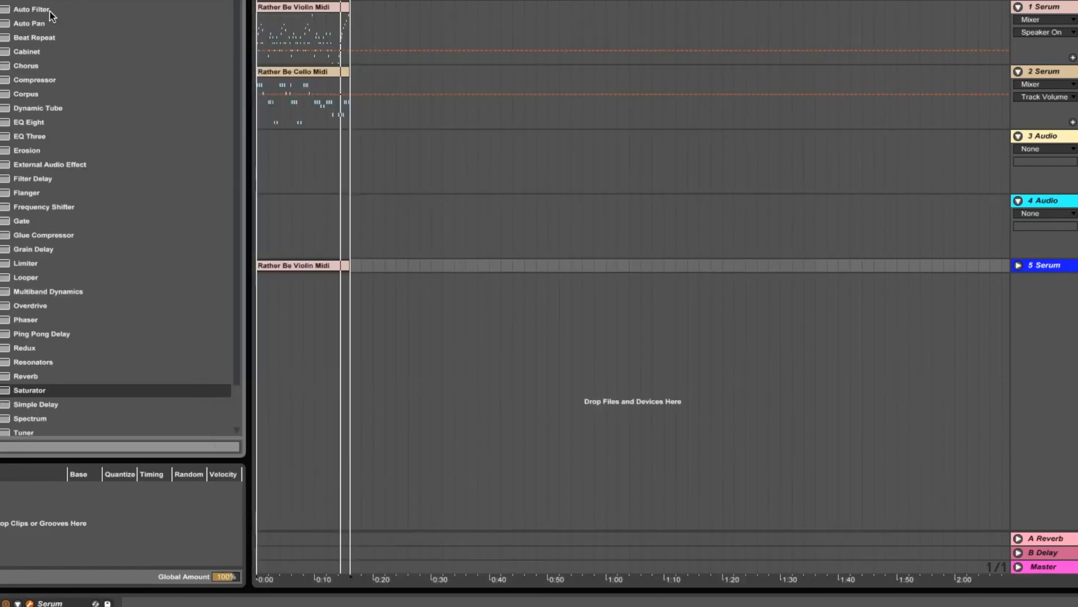
{"action": "key", "text": "alt+super+p"}
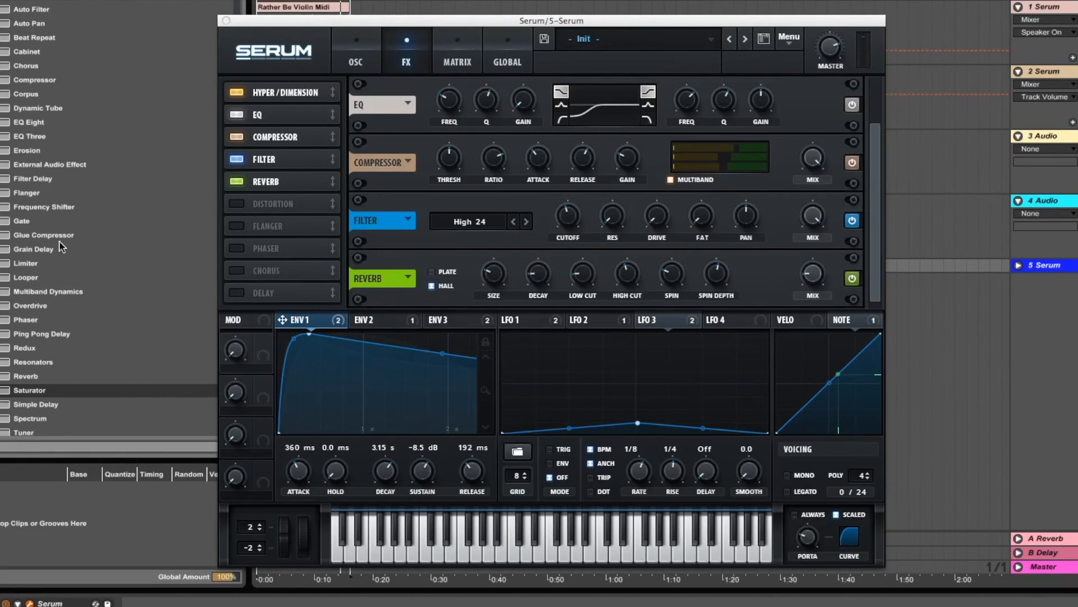
{"action": "left_click", "coordinate": [15, 12]}
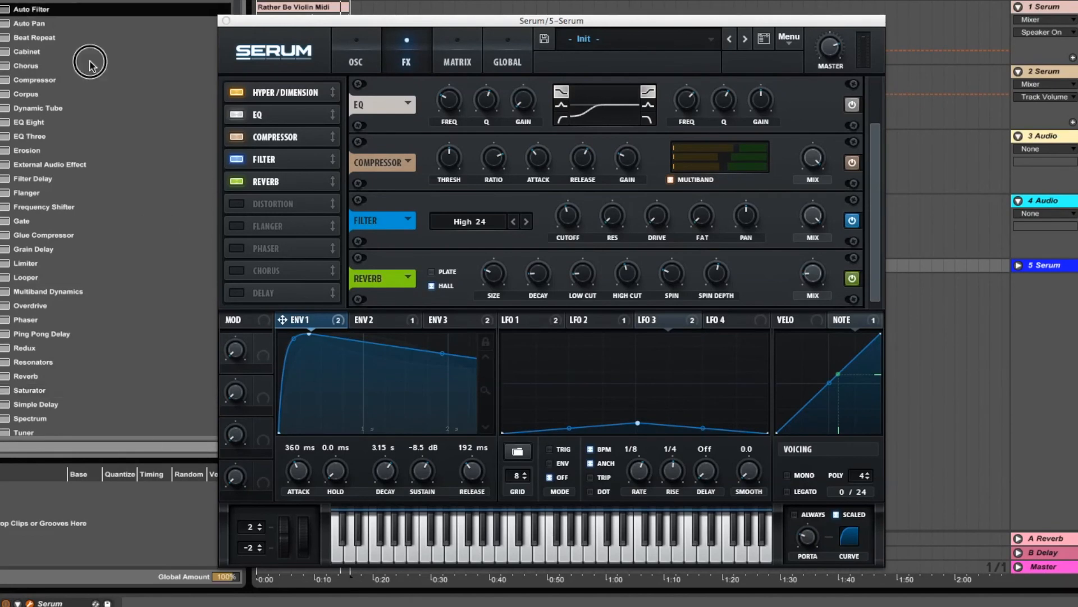
{"action": "key", "text": "Return"}
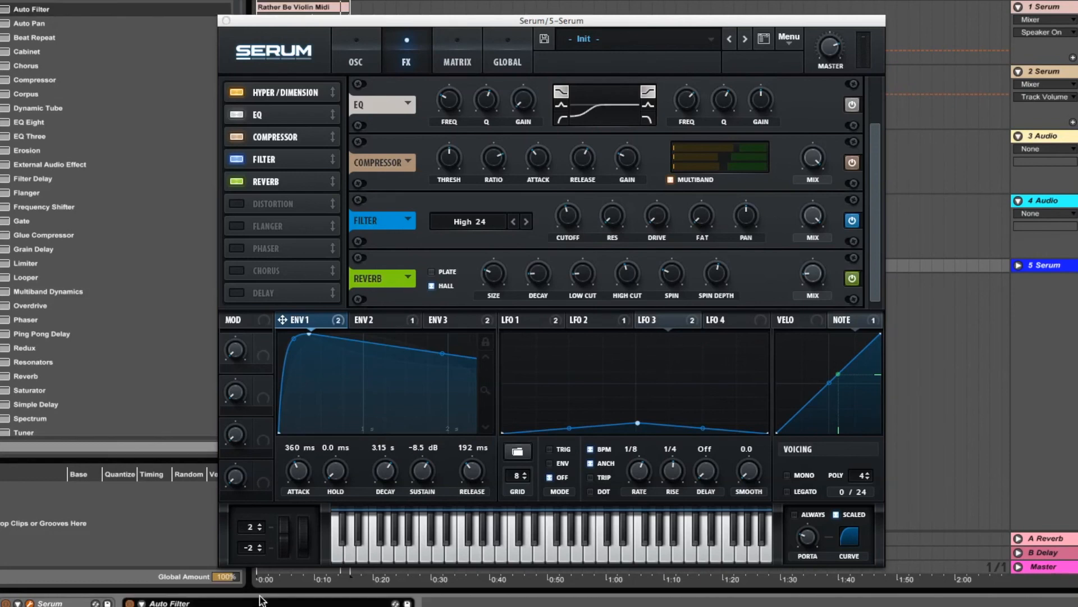
{"action": "left_click", "coordinate": [367, 63]}
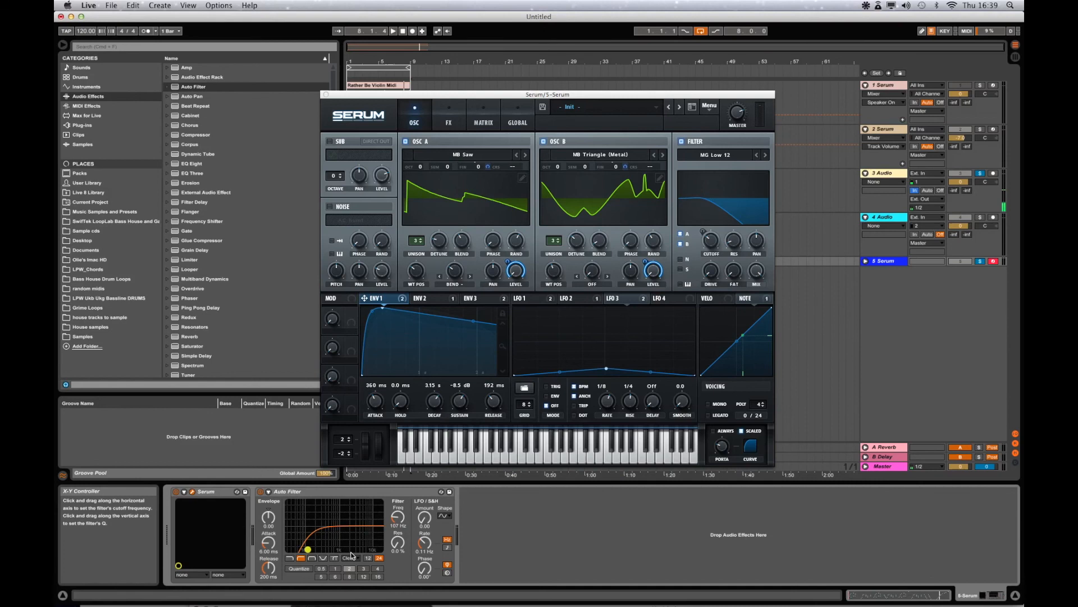
- Set the Auto Filter's slope to 12 dB and its frequency to 250 Hz, and play the part
{"action": "left_click", "coordinate": [367, 558]}
{"action": "left_click_drag", "start_coordinate": [398, 517], "coordinate": [398, 509]}
{"action": "key", "text": "space"}
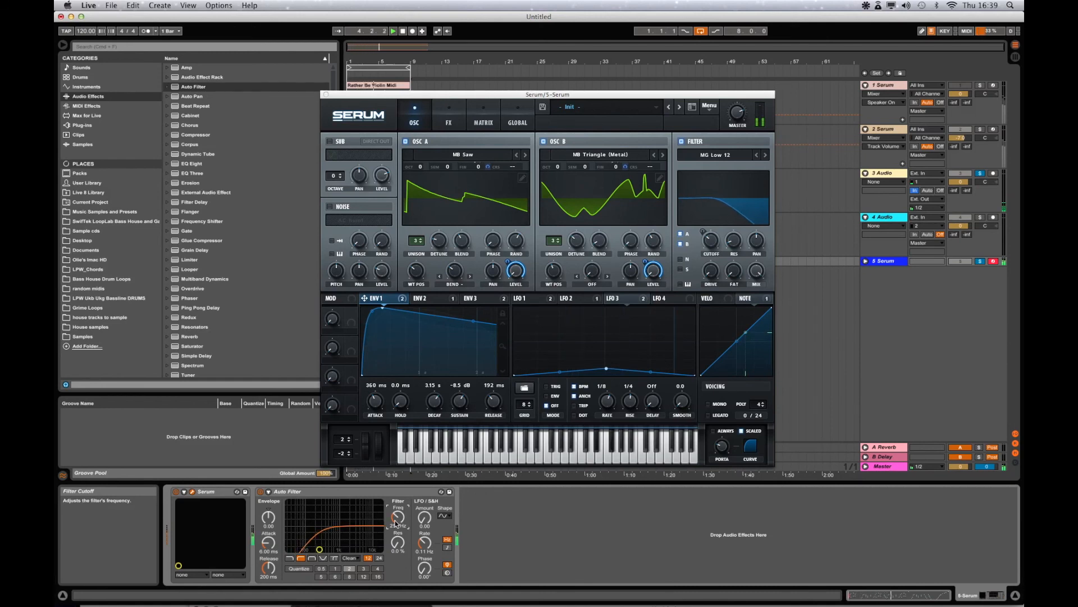
- Solo the second Serum track and raise the violin Serum's master volume to about 81% during playback
{"action": "left_click", "coordinate": [980, 130]}
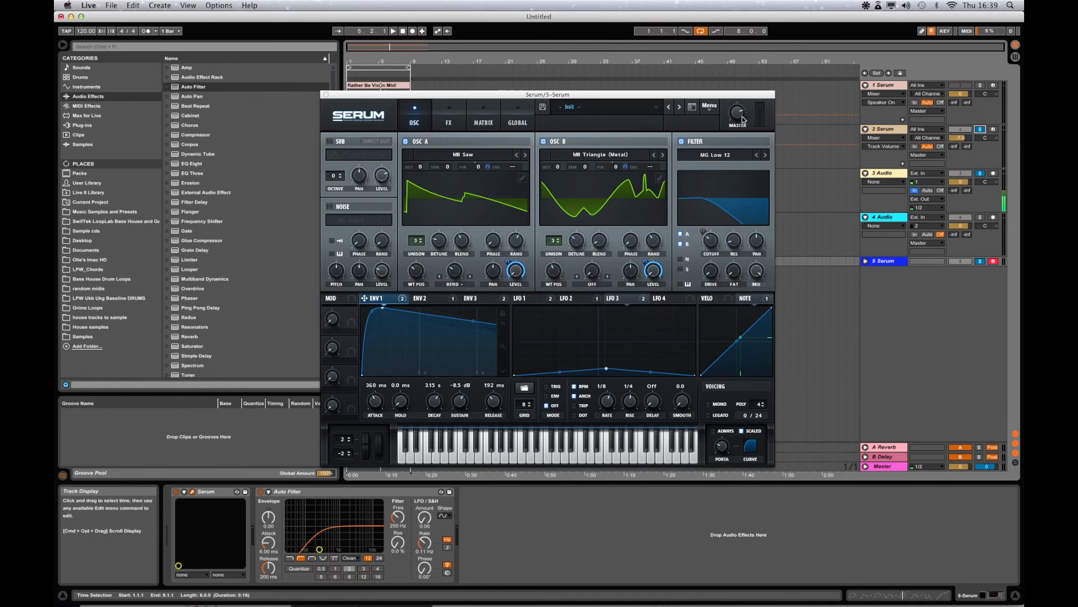
{"action": "key", "text": "space"}
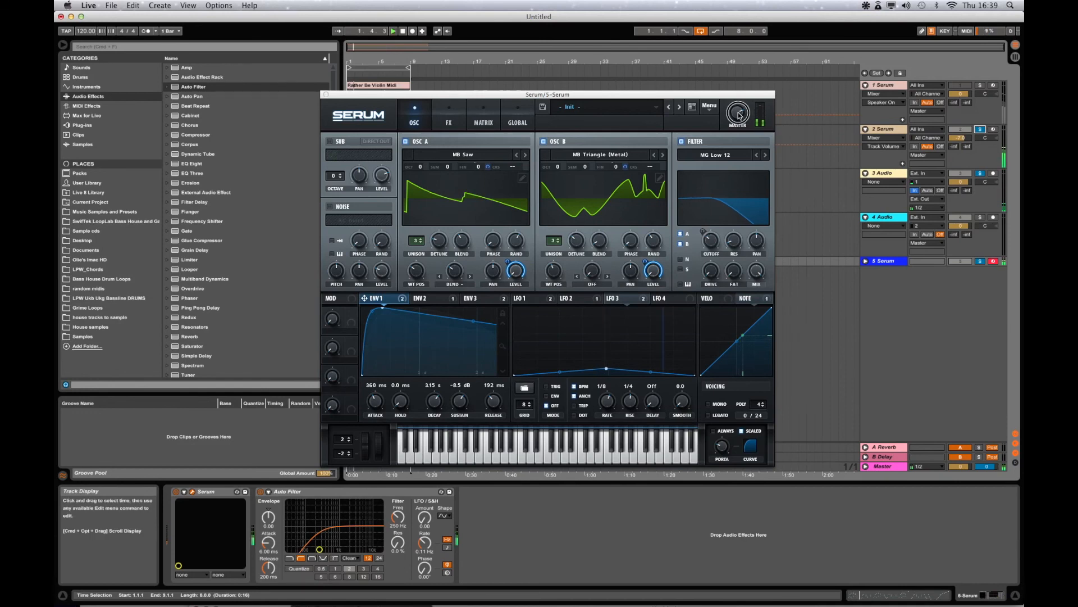
{"action": "left_click", "coordinate": [740, 113]}
{"action": "left_click_drag", "start_coordinate": [740, 112], "coordinate": [739, 111]}
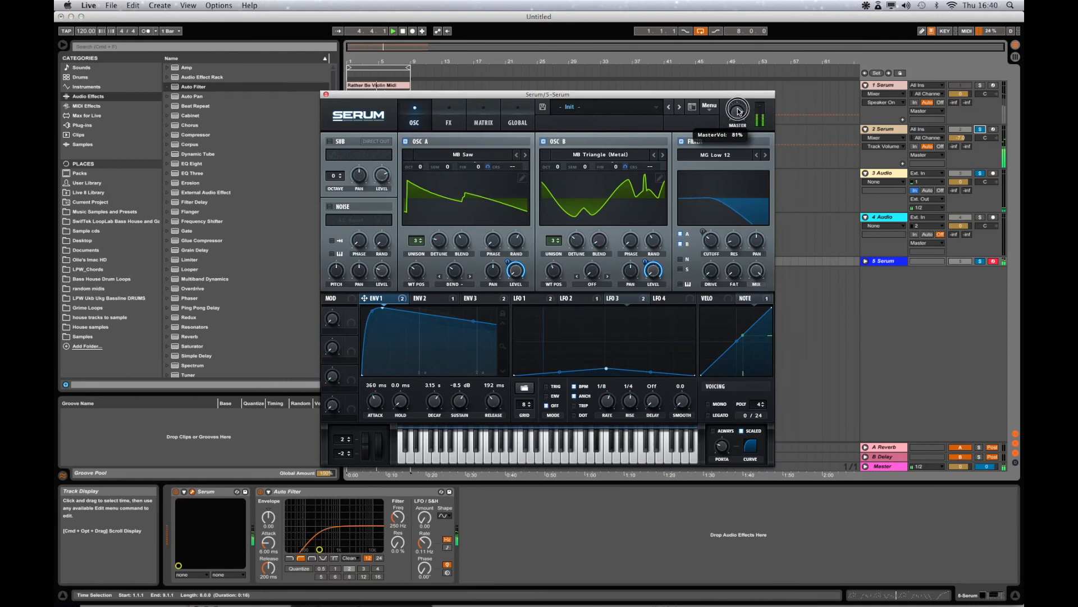
{"action": "left_click_drag", "start_coordinate": [738, 108], "coordinate": [734, 107]}
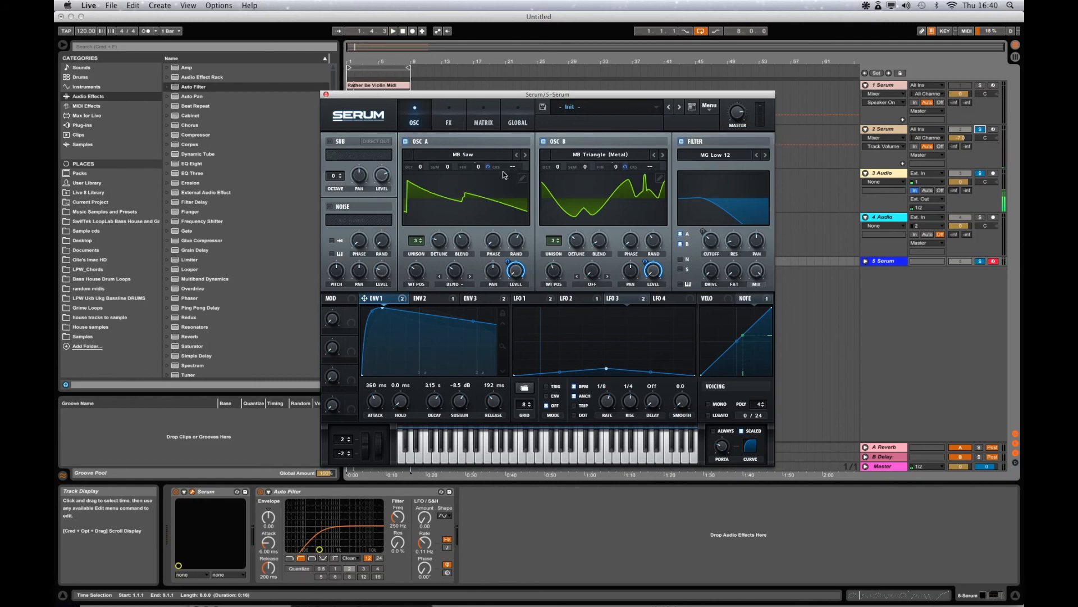
- Load the Debussy wavetable from the Digital category into oscillator A and audition it while adjusting the master volume
{"action": "left_click", "coordinate": [450, 154]}
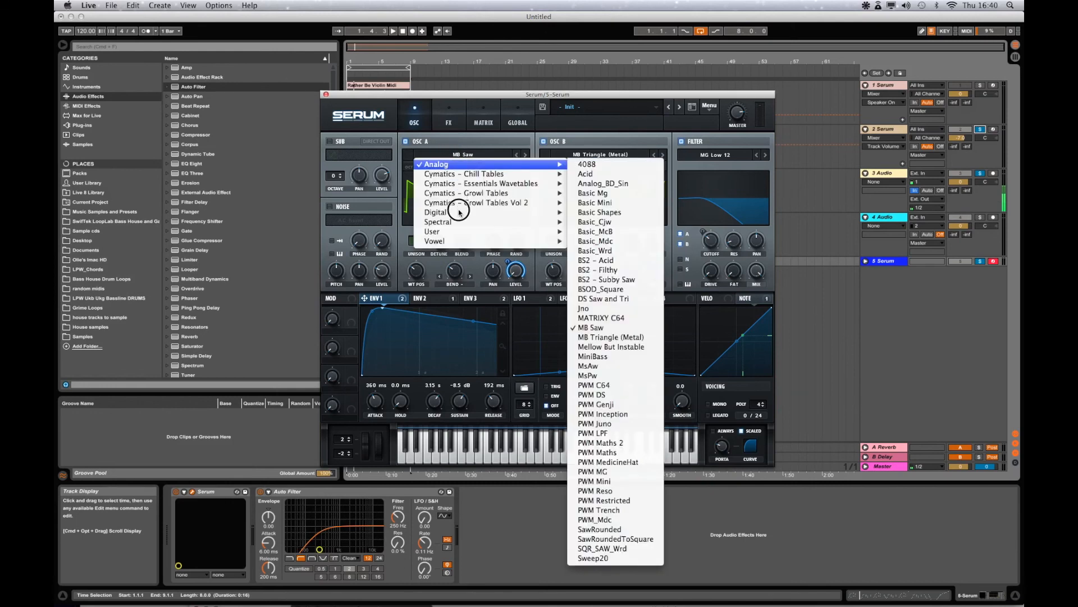
{"action": "mouse_move", "coordinate": [541, 214]}
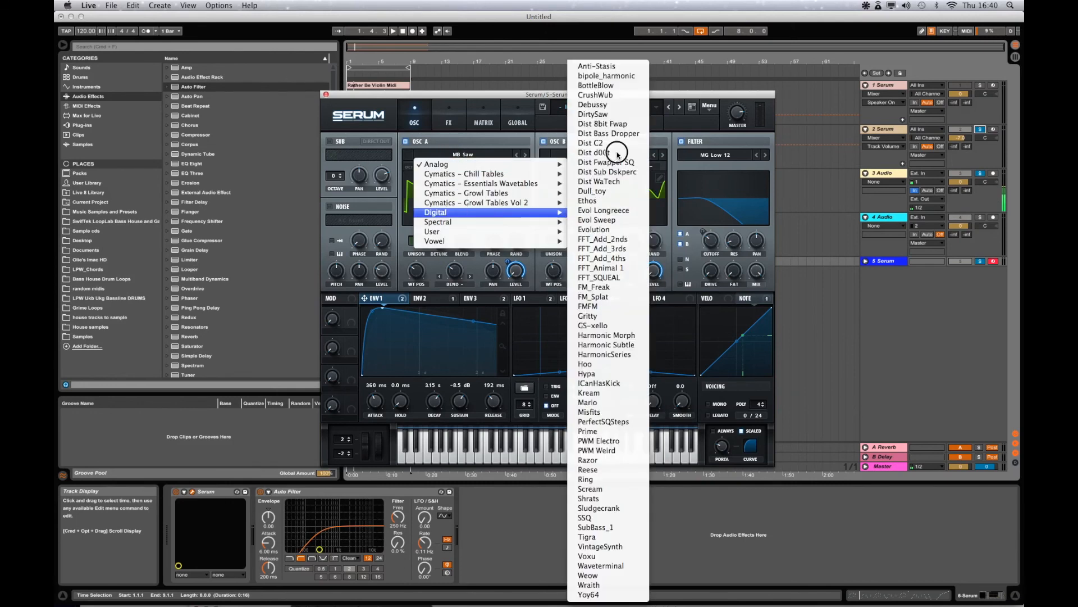
{"action": "left_click", "coordinate": [605, 106]}
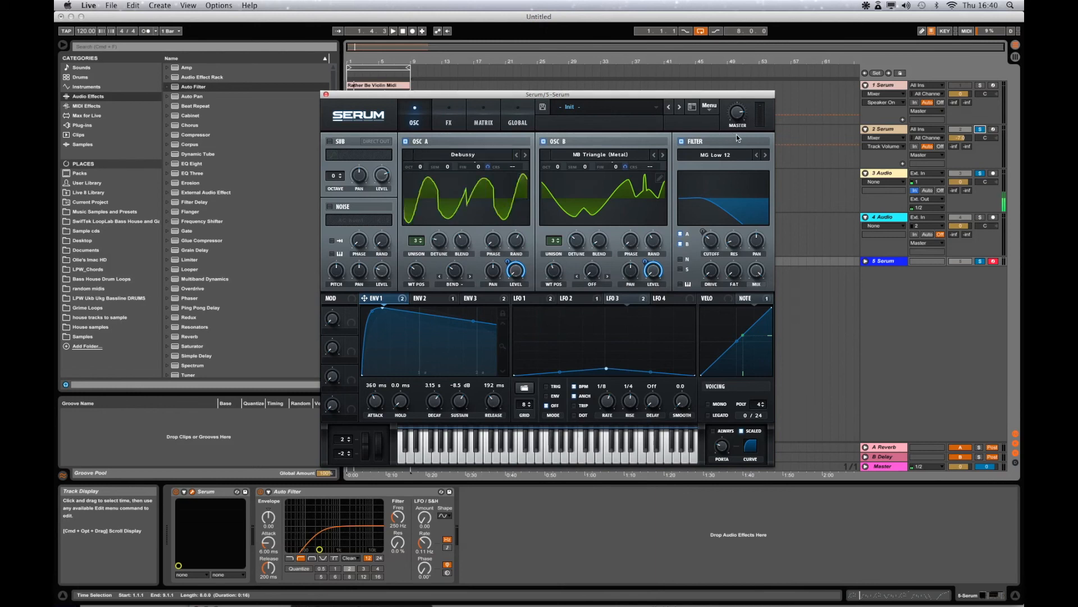
{"action": "left_click", "coordinate": [737, 134]}
{"action": "key", "text": "space"}
{"action": "left_click", "coordinate": [733, 115]}
{"action": "left_click_drag", "start_coordinate": [733, 114], "coordinate": [733, 113]}
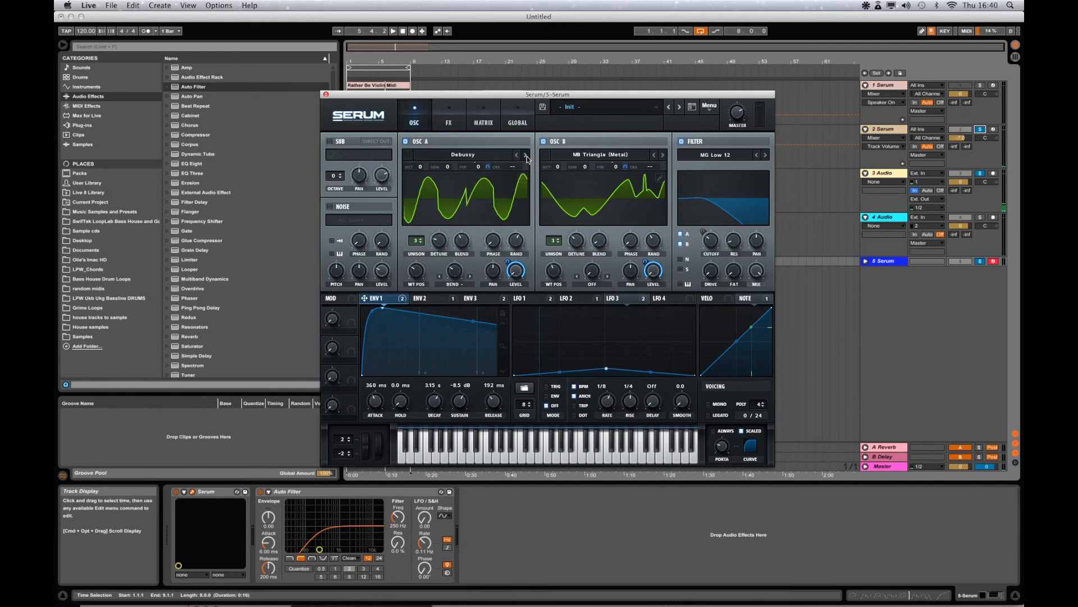
- Switch oscillator A to the DirtySaw wavetable and audition it with the master volume at about 82%
{"action": "left_click", "coordinate": [527, 155]}
{"action": "key", "text": "space"}
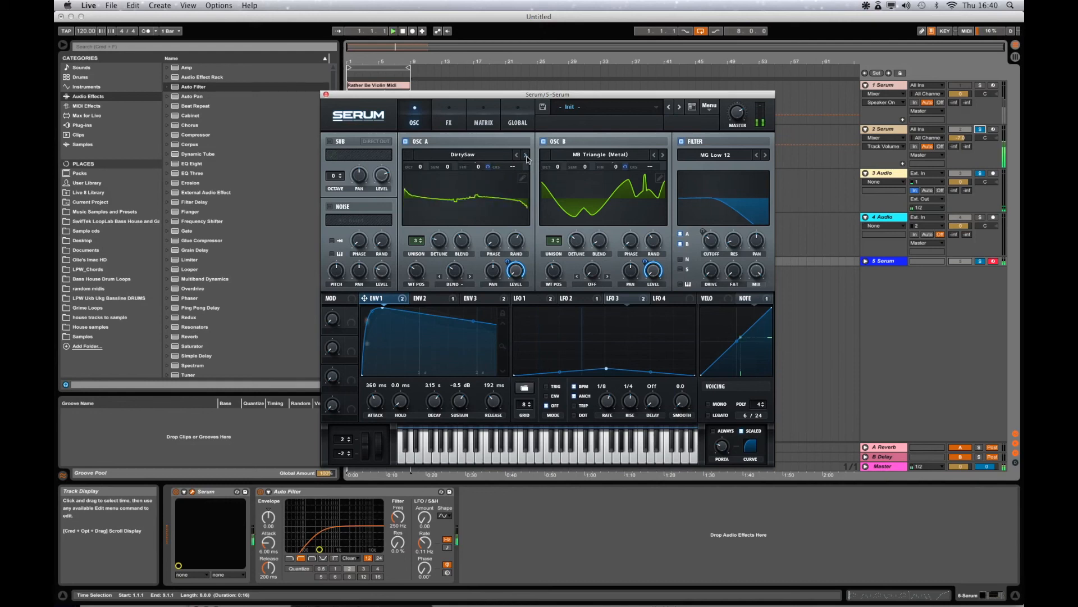
{"action": "left_click", "coordinate": [740, 111]}
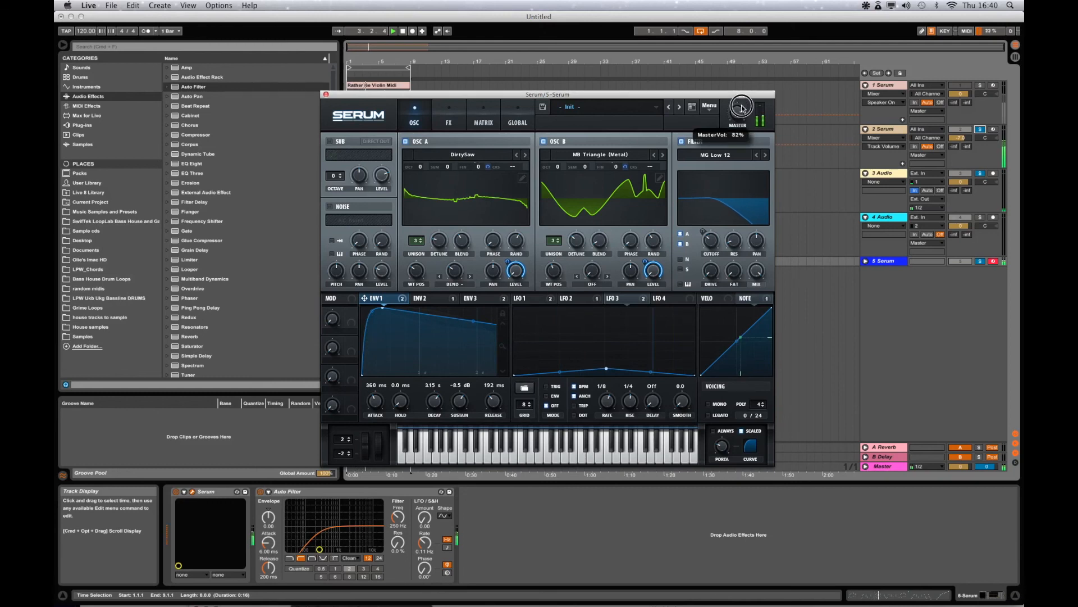
{"action": "left_click_drag", "start_coordinate": [743, 106], "coordinate": [742, 103]}
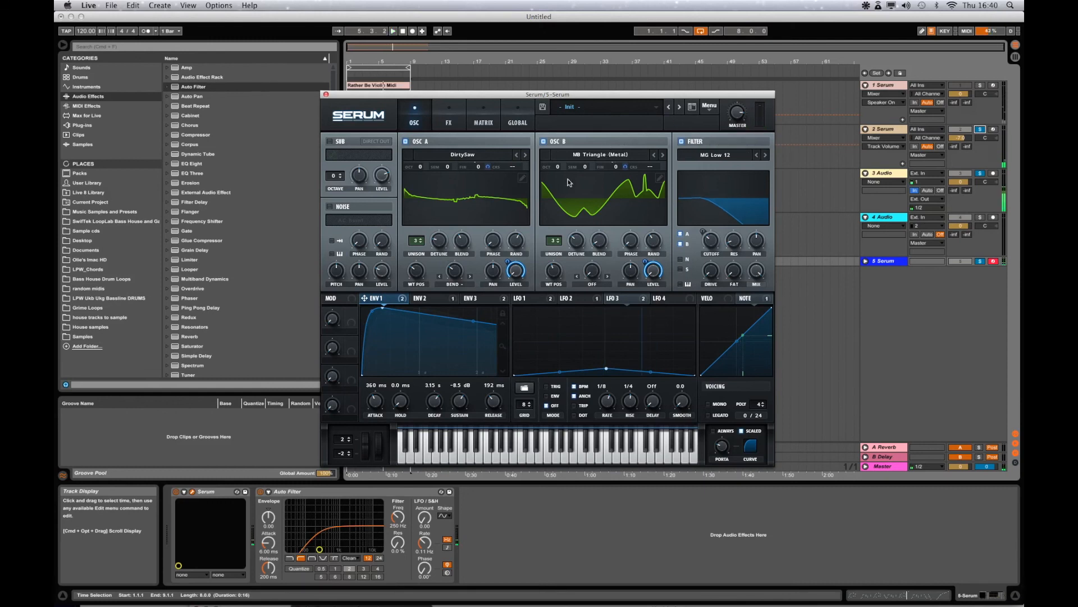
- Open the Digital wavetable list for oscillator A
{"action": "left_click", "coordinate": [476, 157]}
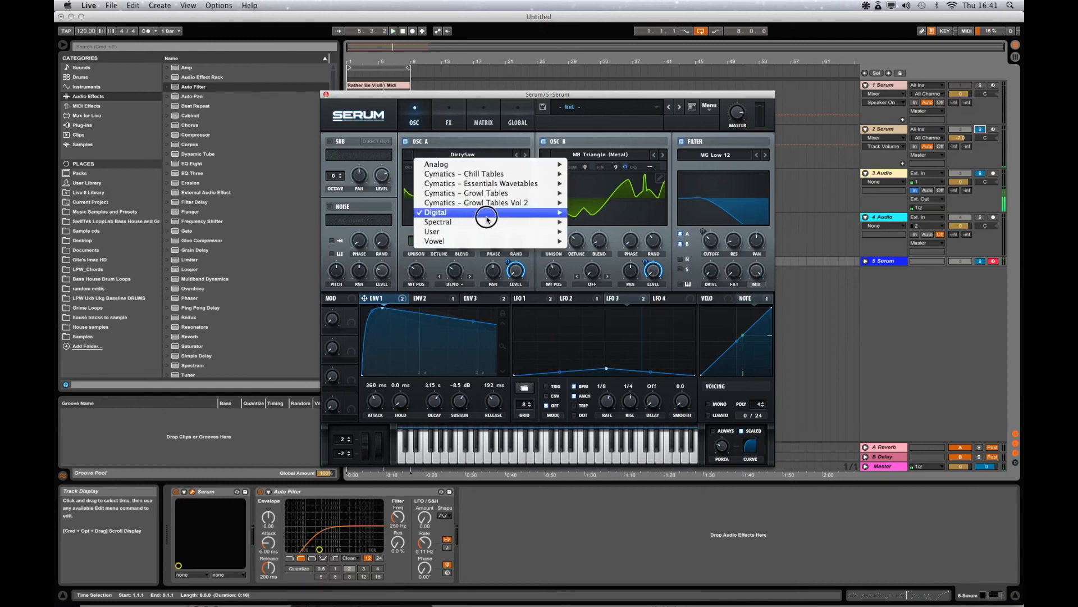
{"action": "mouse_move", "coordinate": [487, 219]}
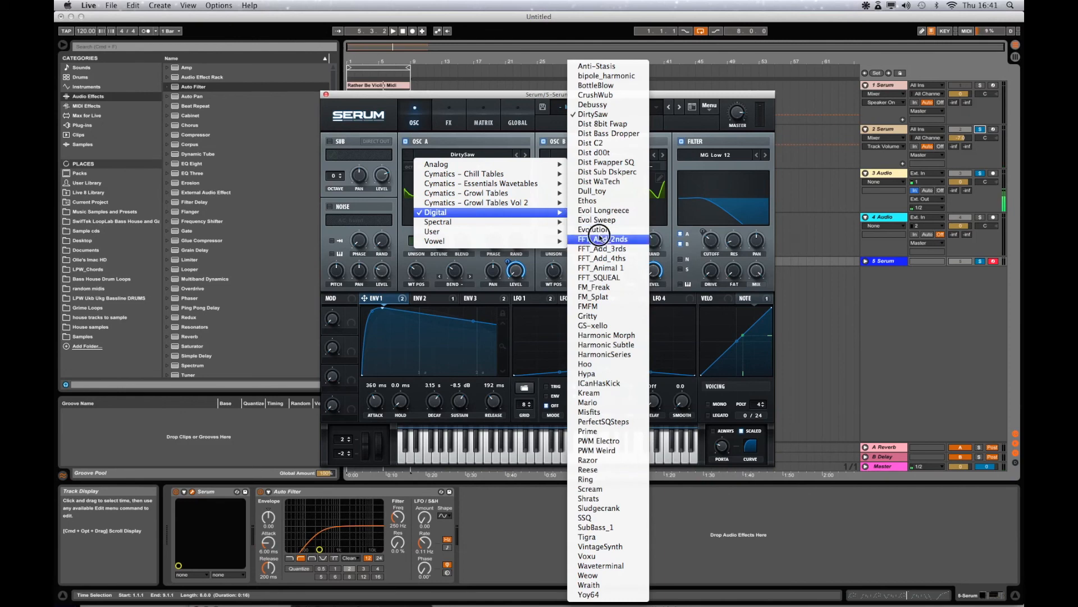